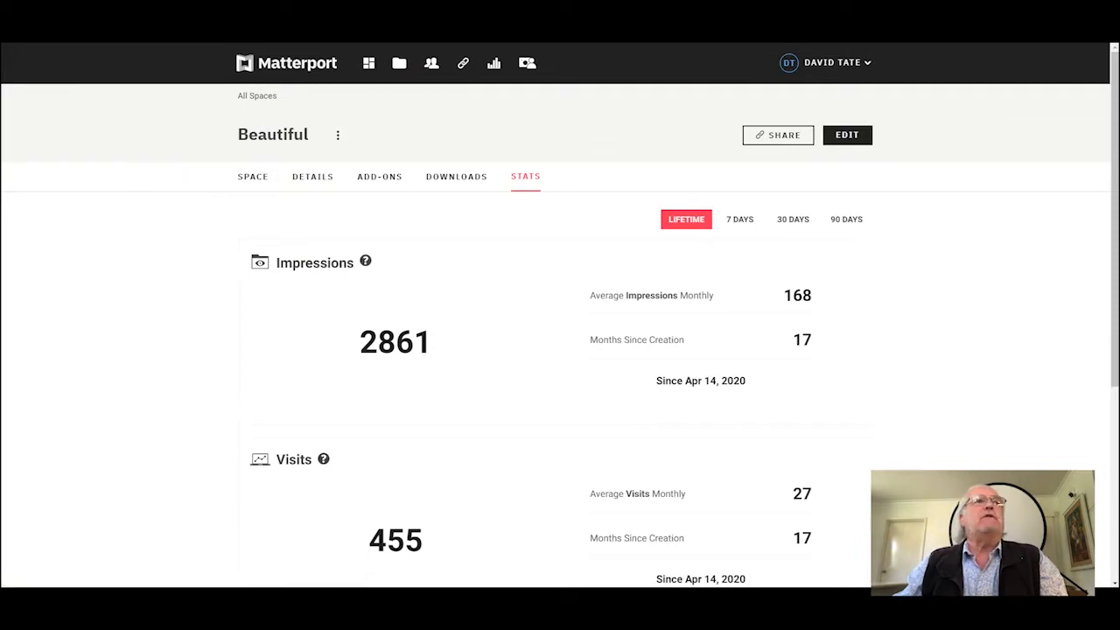
- Open the space named Beautiful from page 4 of the All Spaces list
{"action": "key", "text": "ctrl+Tab"}
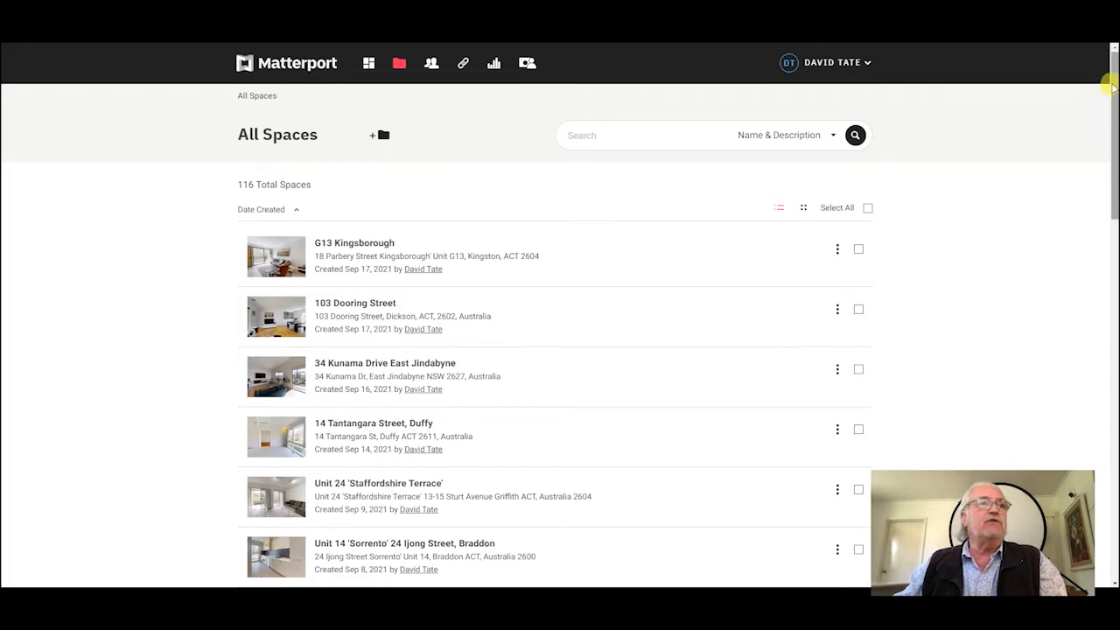
{"action": "left_click_drag", "start_coordinate": [1112, 85], "coordinate": [1102, 56]}
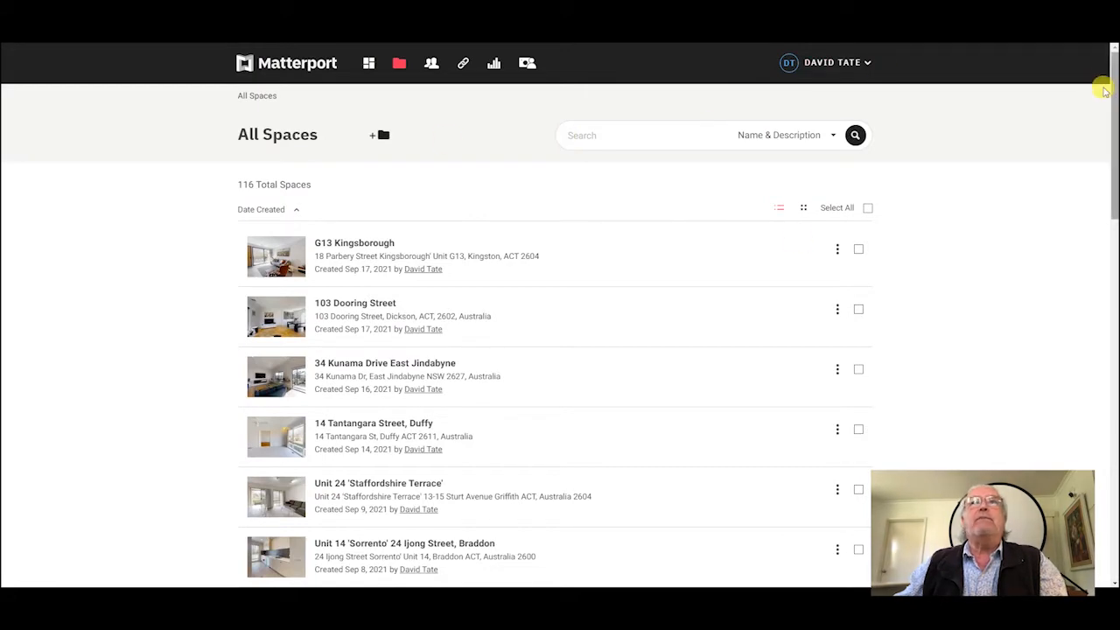
{"action": "left_click_drag", "start_coordinate": [1112, 100], "coordinate": [1099, 457]}
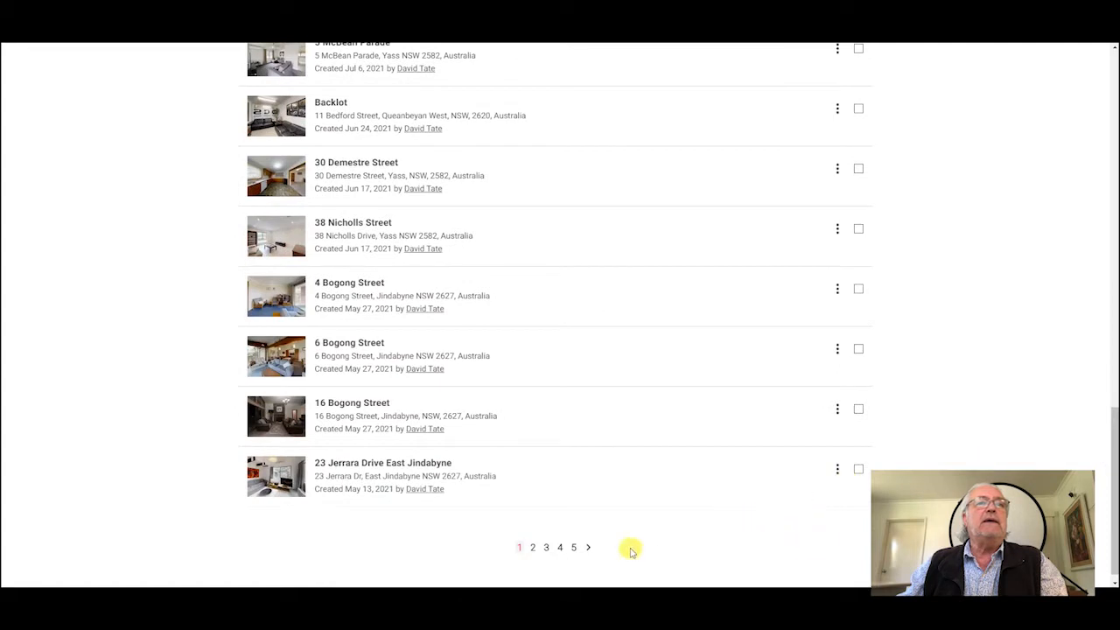
{"action": "left_click", "coordinate": [560, 547]}
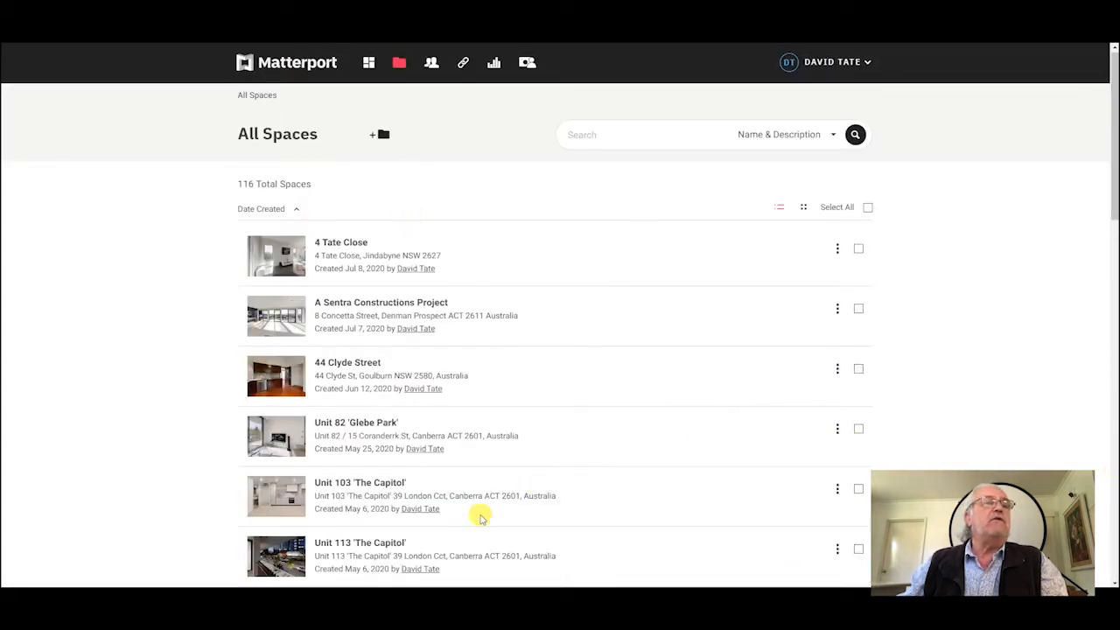
{"action": "scroll", "coordinate": [490, 483], "scroll_direction": "down", "scroll_amount": 3}
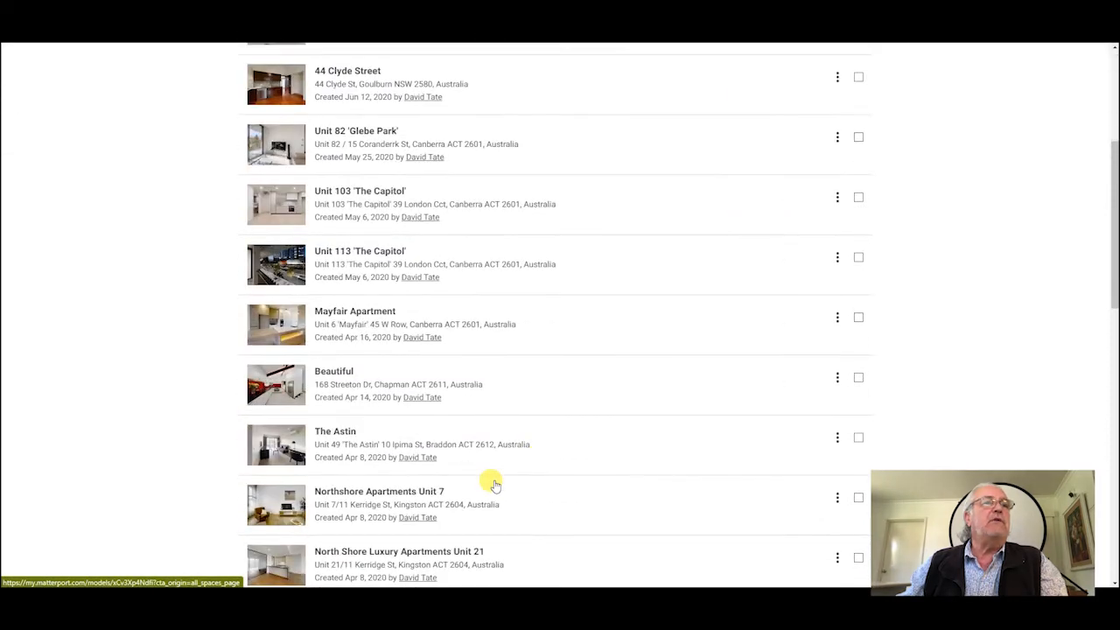
{"action": "left_click", "coordinate": [343, 381]}
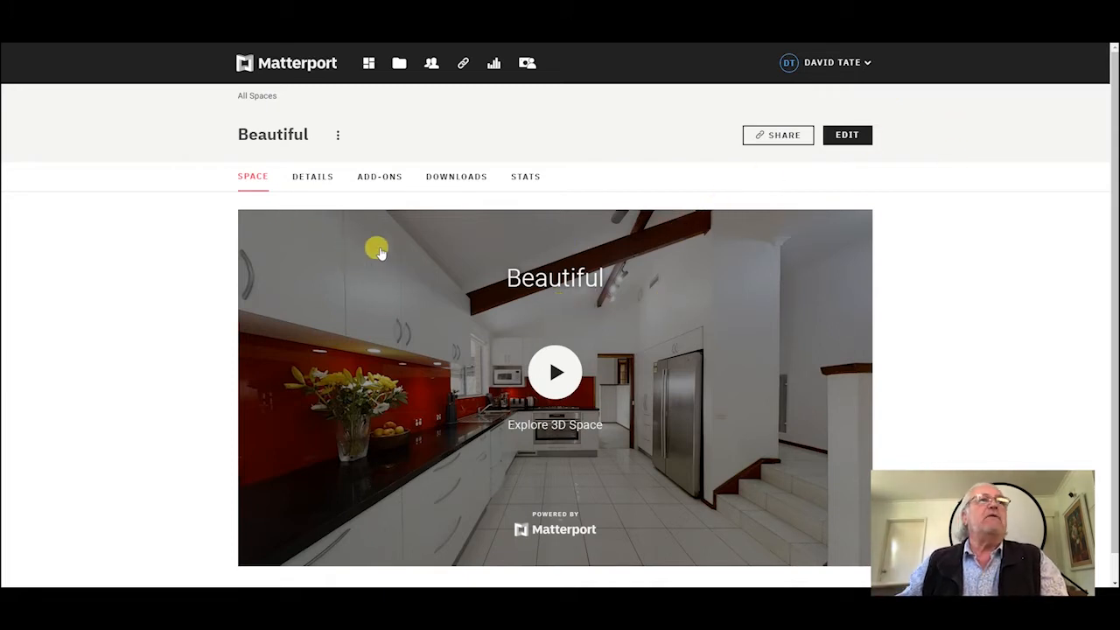
- Open the space's details and examine the public fields, including Presented By, contact email, summary and external website URL
{"action": "left_click", "coordinate": [320, 181]}
{"action": "scroll", "coordinate": [1051, 245], "scroll_direction": "down", "scroll_amount": 1}
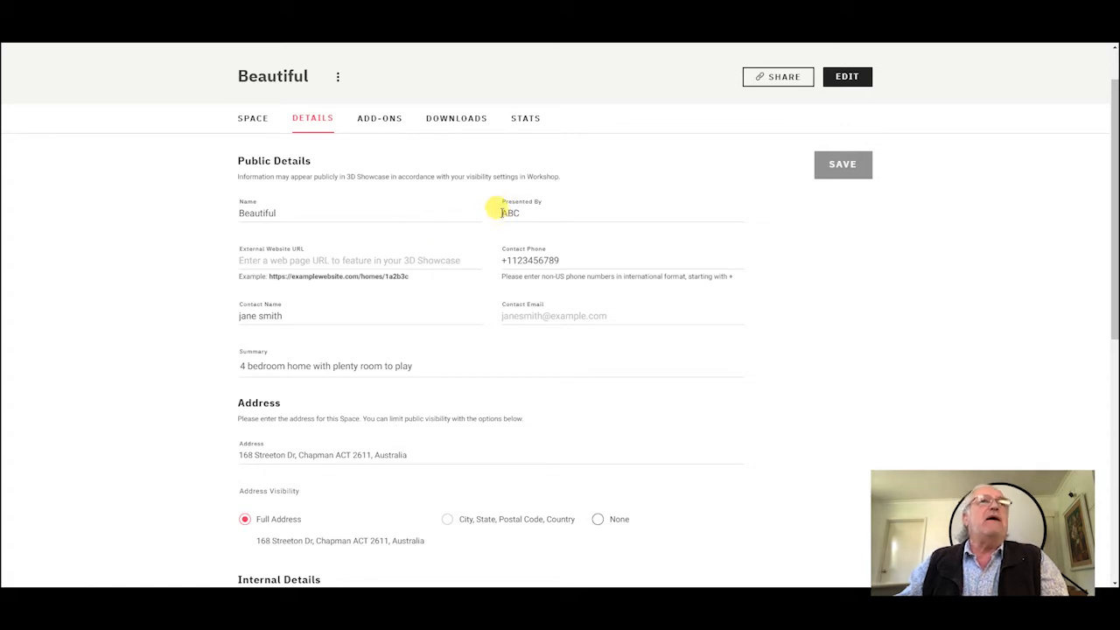
{"action": "left_click_drag", "start_coordinate": [503, 213], "coordinate": [531, 211]}
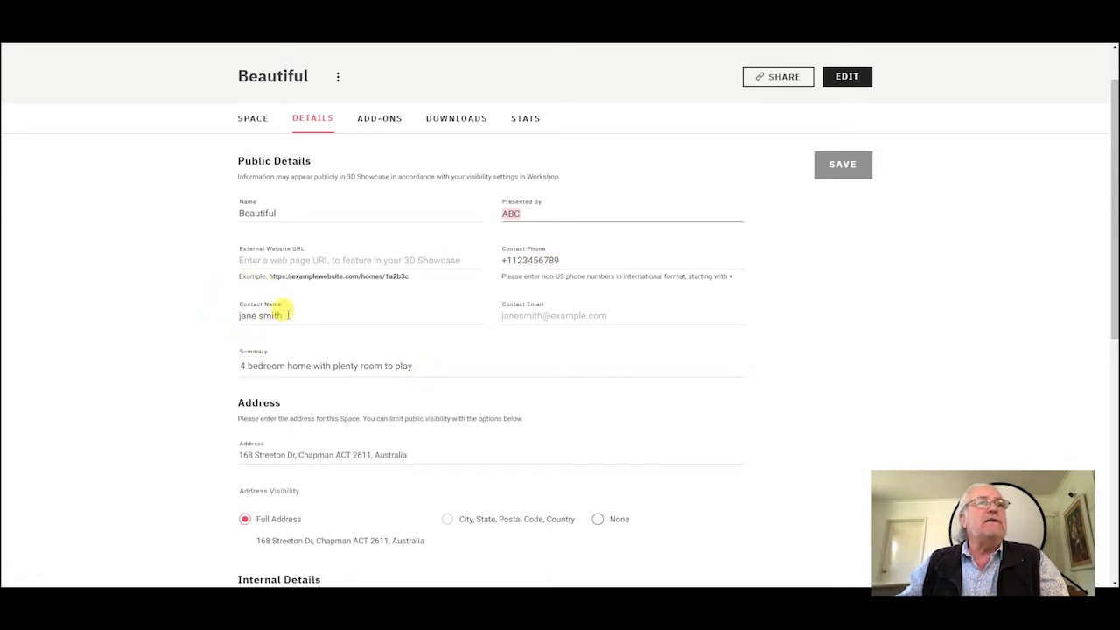
{"action": "left_click", "coordinate": [504, 316]}
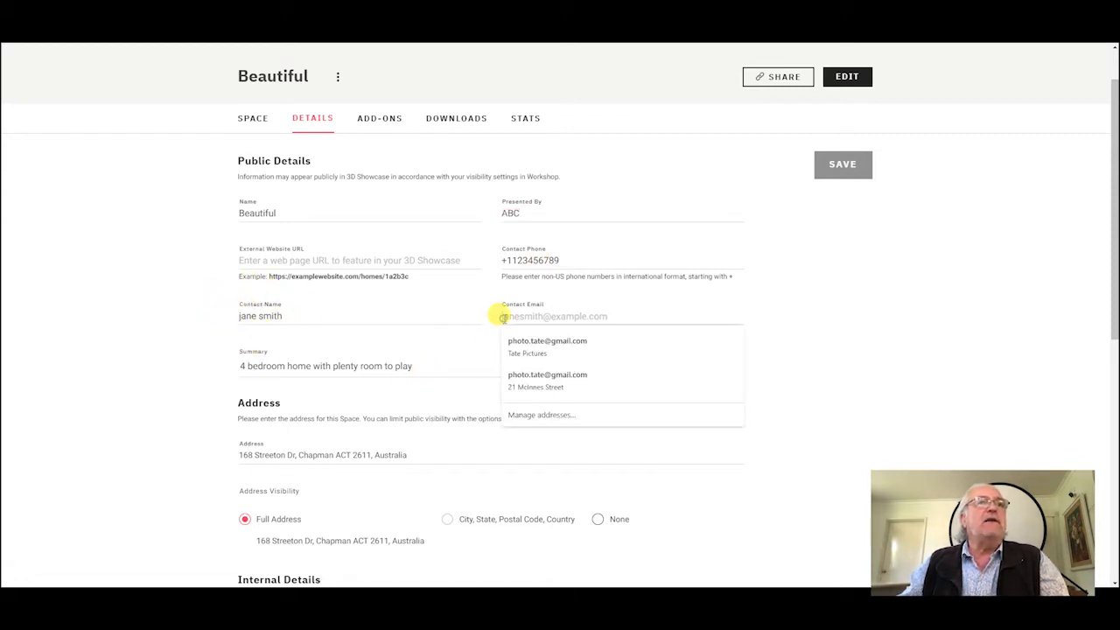
{"action": "left_click", "coordinate": [466, 310]}
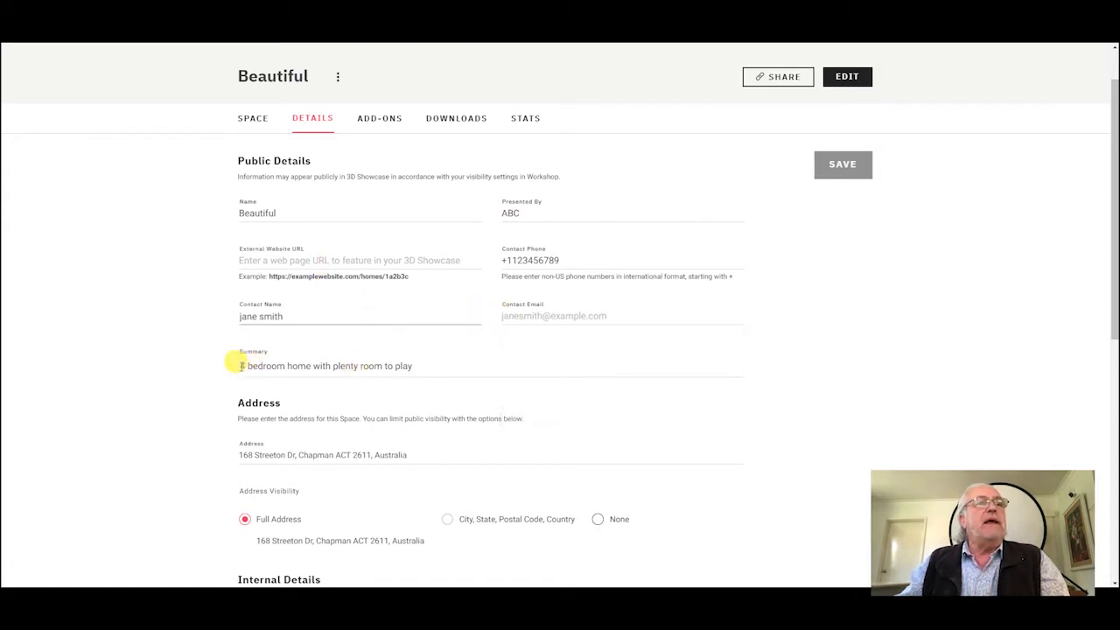
{"action": "triple_click", "coordinate": [418, 368]}
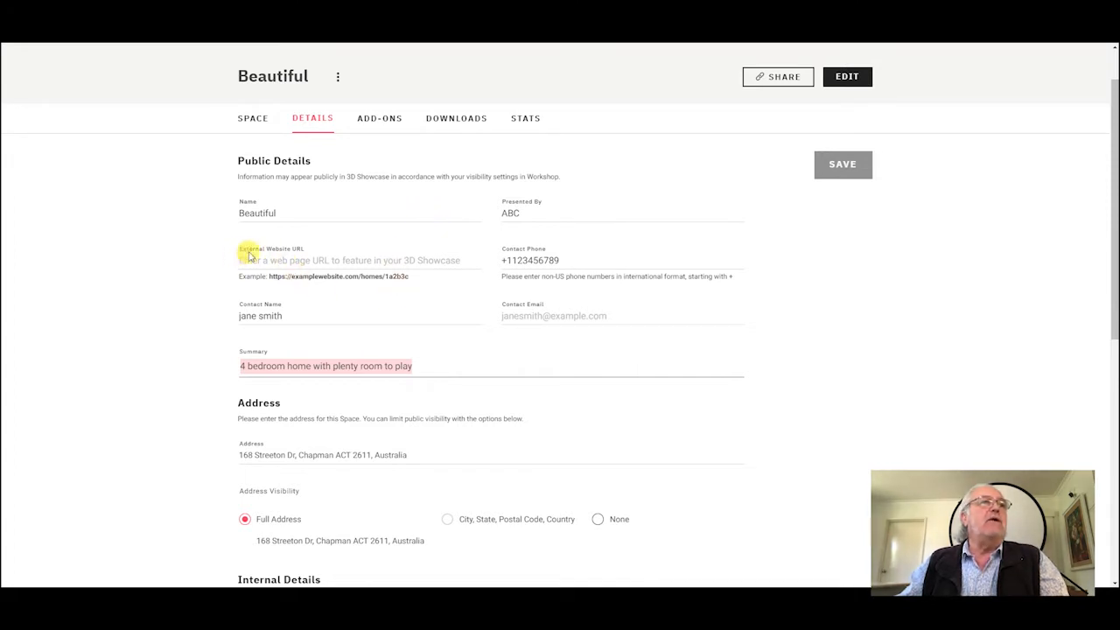
{"action": "left_click", "coordinate": [290, 260]}
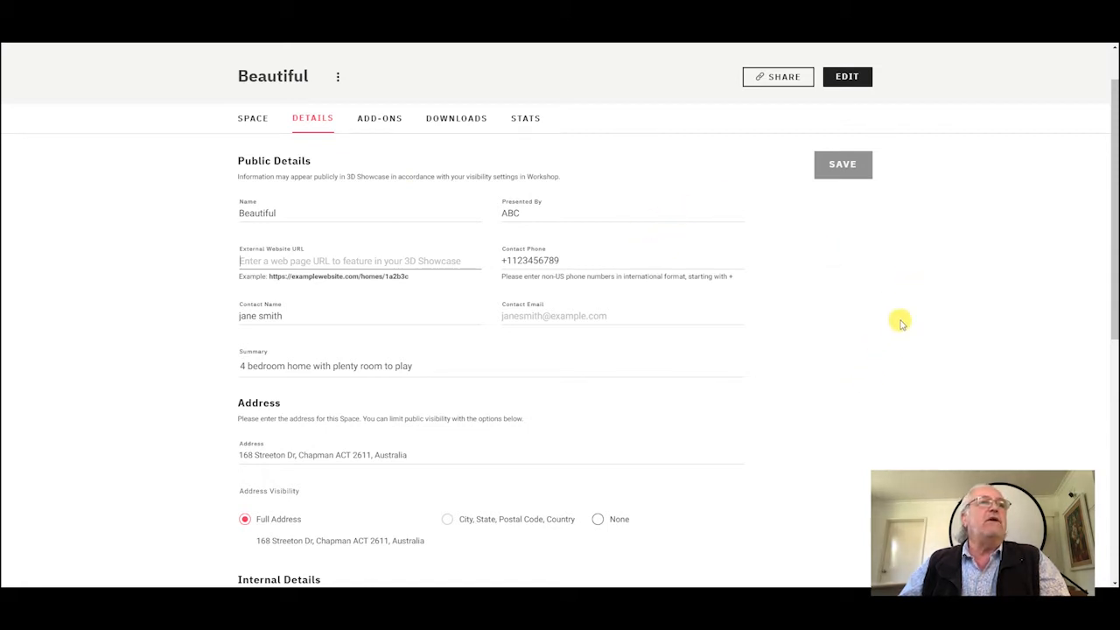
- Review the address visibility, internal details, player options and Matterport Labs sections of the space's details
{"action": "scroll", "coordinate": [899, 320], "scroll_direction": "down", "scroll_amount": 2}
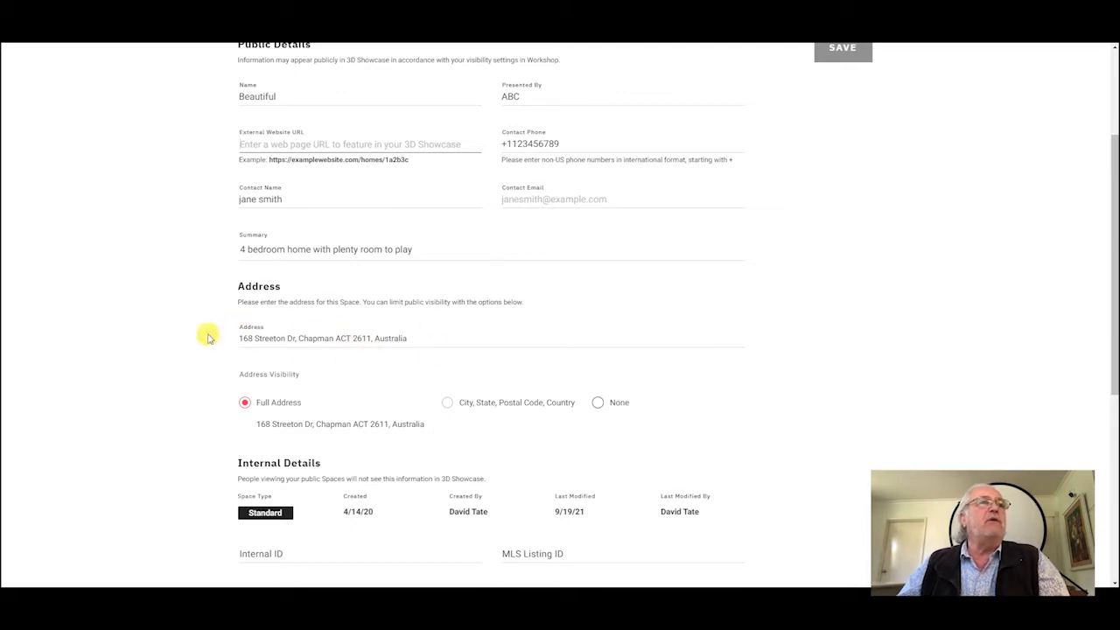
{"action": "scroll", "coordinate": [508, 301], "scroll_direction": "down", "scroll_amount": 1}
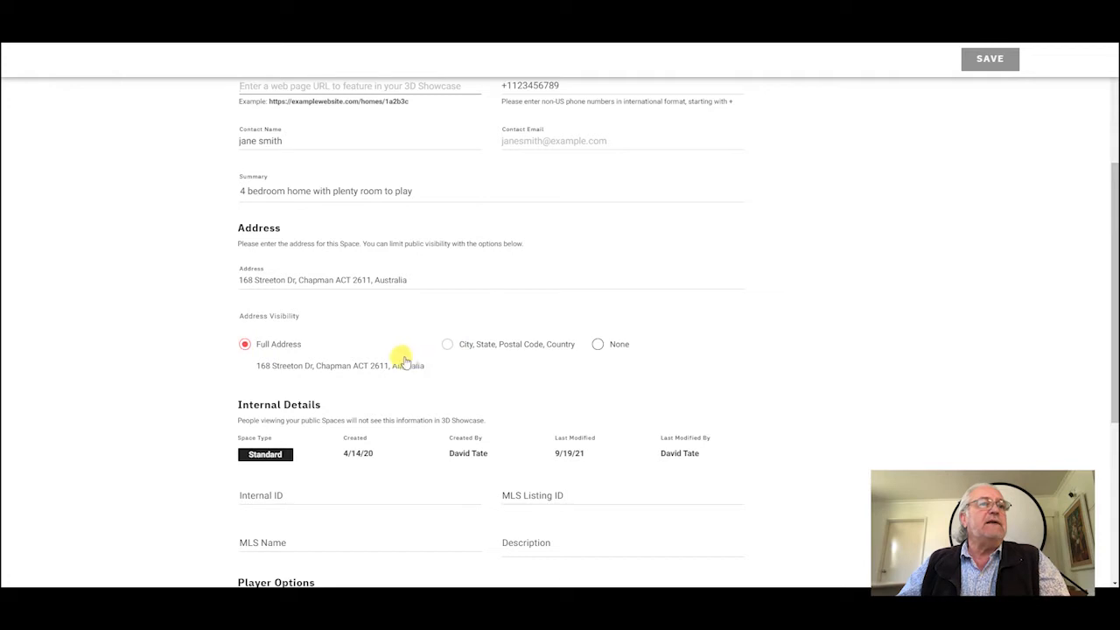
{"action": "scroll", "coordinate": [578, 299], "scroll_direction": "down", "scroll_amount": 2}
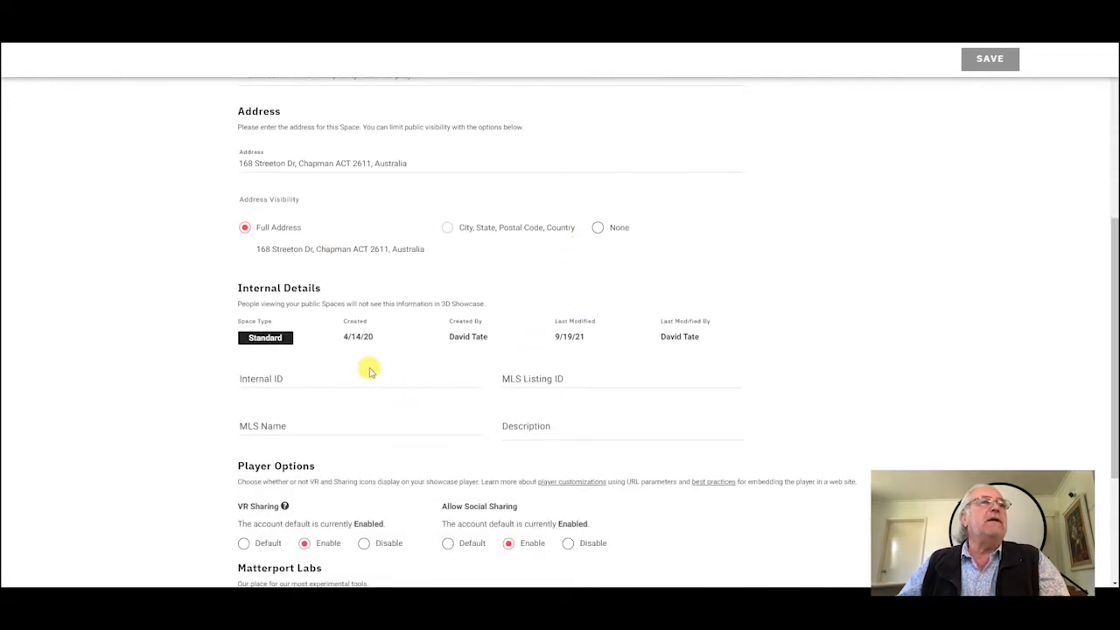
{"action": "scroll", "coordinate": [363, 368], "scroll_direction": "down", "scroll_amount": 1}
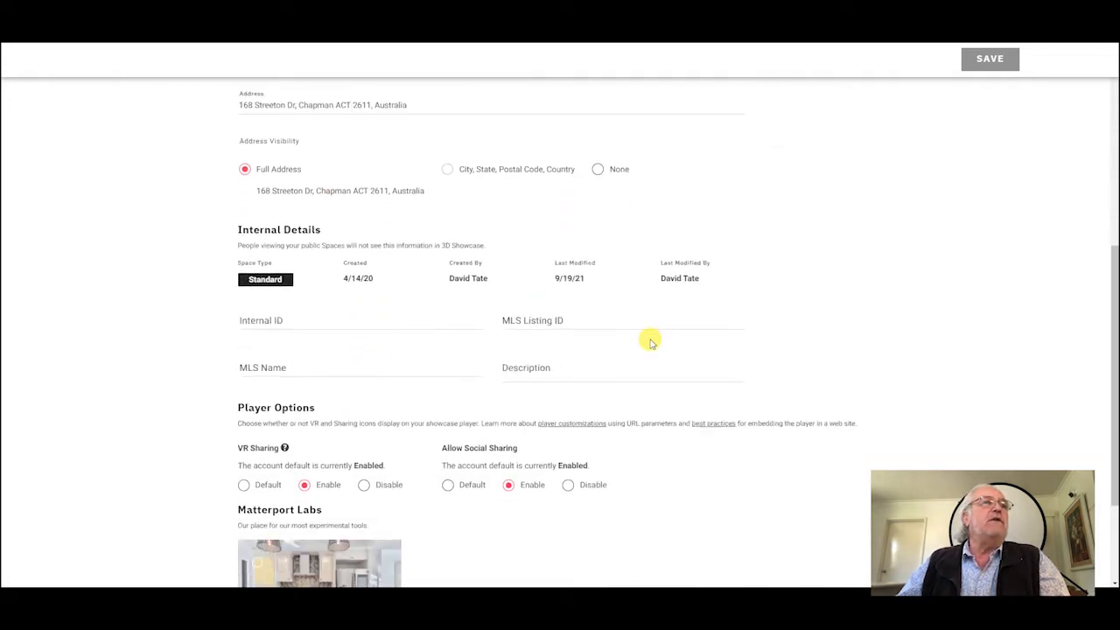
{"action": "scroll", "coordinate": [648, 333], "scroll_direction": "down", "scroll_amount": 2}
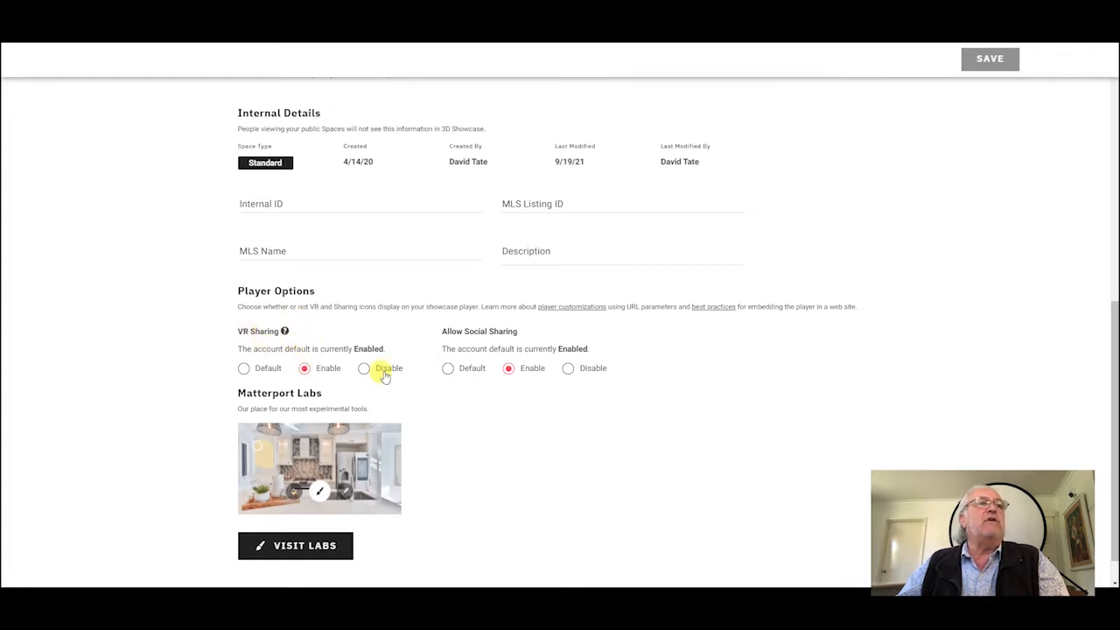
{"action": "scroll", "coordinate": [693, 354], "scroll_direction": "down", "scroll_amount": 1}
{"action": "scroll", "coordinate": [694, 354], "scroll_direction": "up", "scroll_amount": 7}
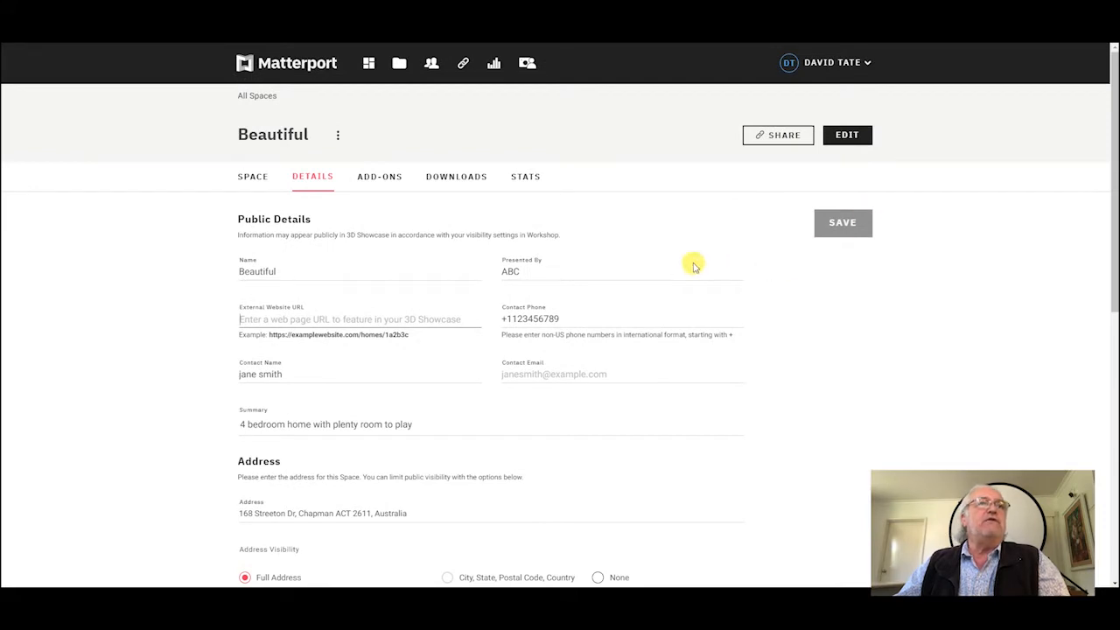
- Change the Presented By value to ABCd and save the space's details
{"action": "left_click", "coordinate": [577, 270]}
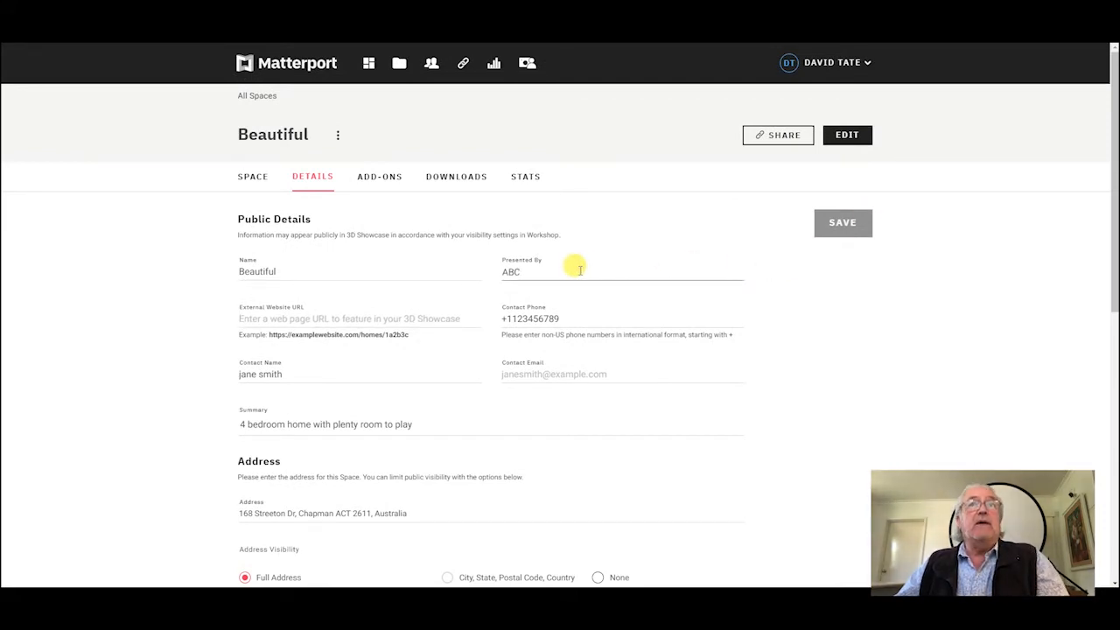
{"action": "type", "text": "d"}
{"action": "left_click", "coordinate": [842, 226]}
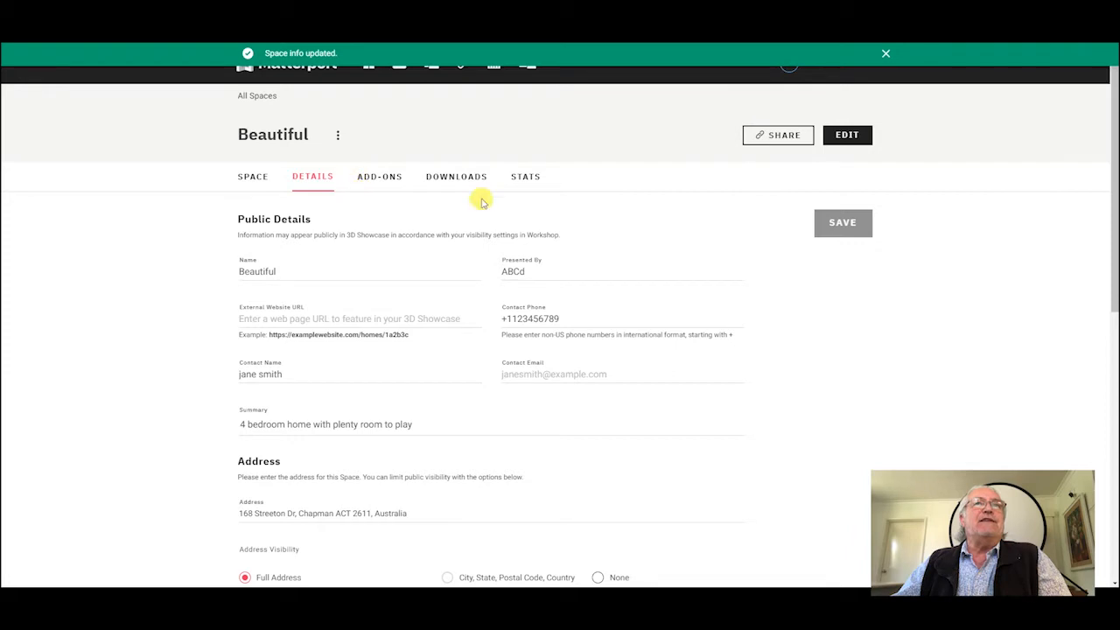
- Open the space's sharing settings, try the Private privacy option and return it to Shareable
{"action": "left_click", "coordinate": [781, 135]}
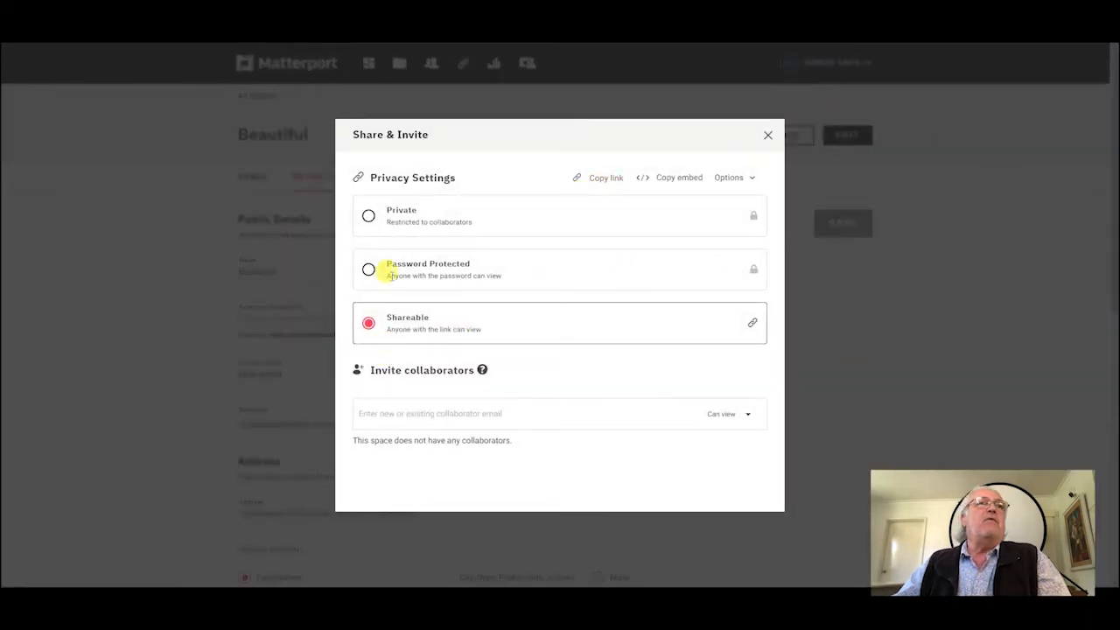
{"action": "left_click", "coordinate": [369, 217]}
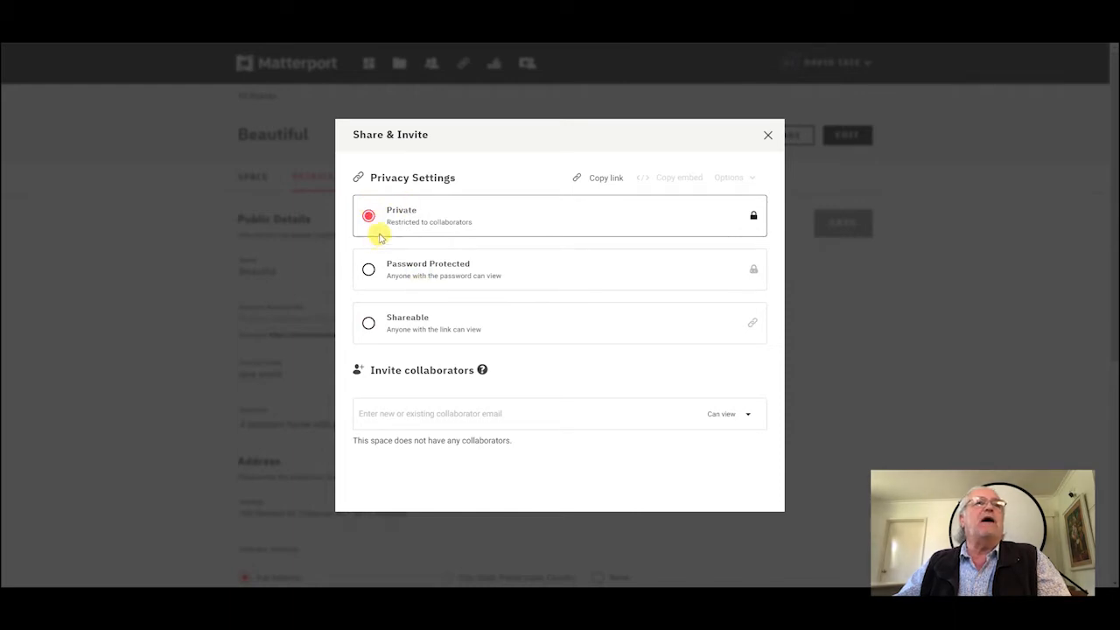
{"action": "left_click", "coordinate": [368, 324]}
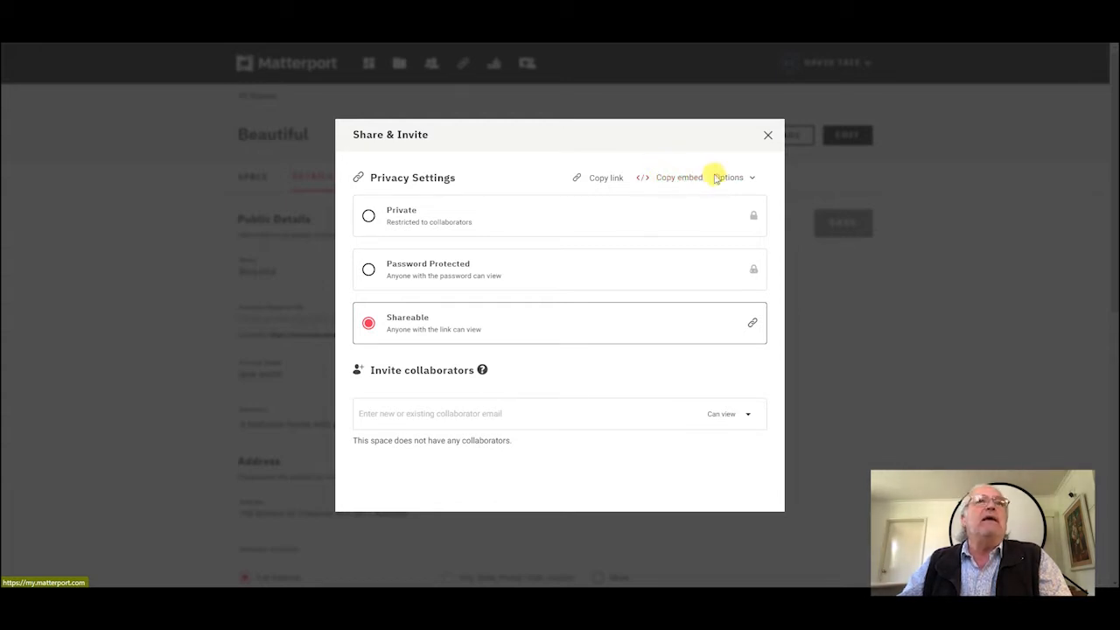
- Examine the Showcase Options for branded, unbranded and MLS Ready links, and close the sharing settings
{"action": "left_click", "coordinate": [743, 178]}
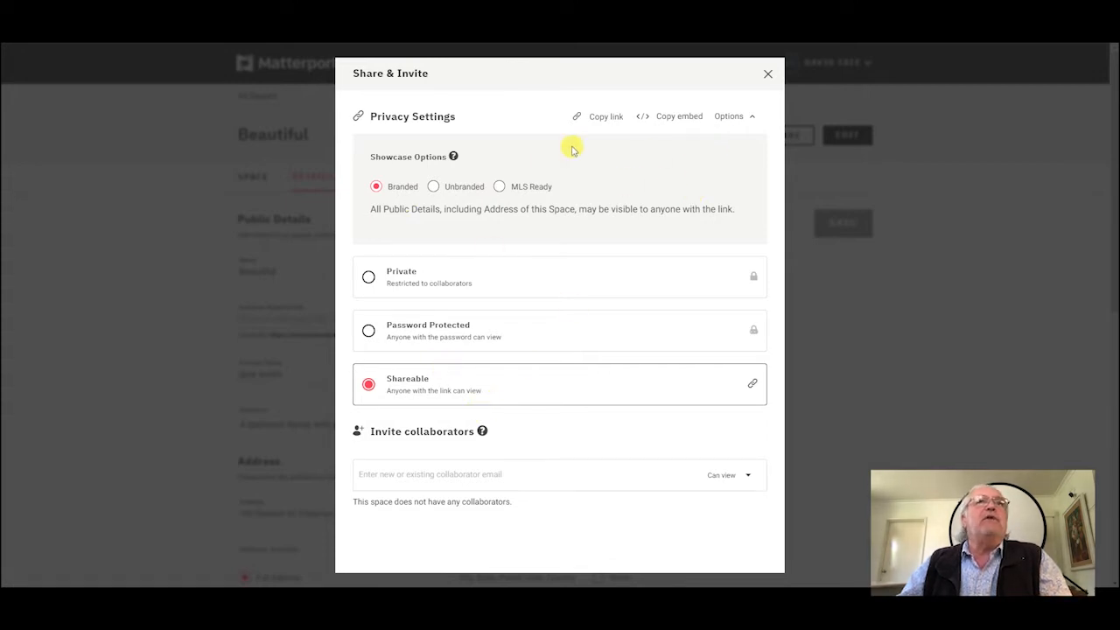
{"action": "left_click", "coordinate": [735, 117]}
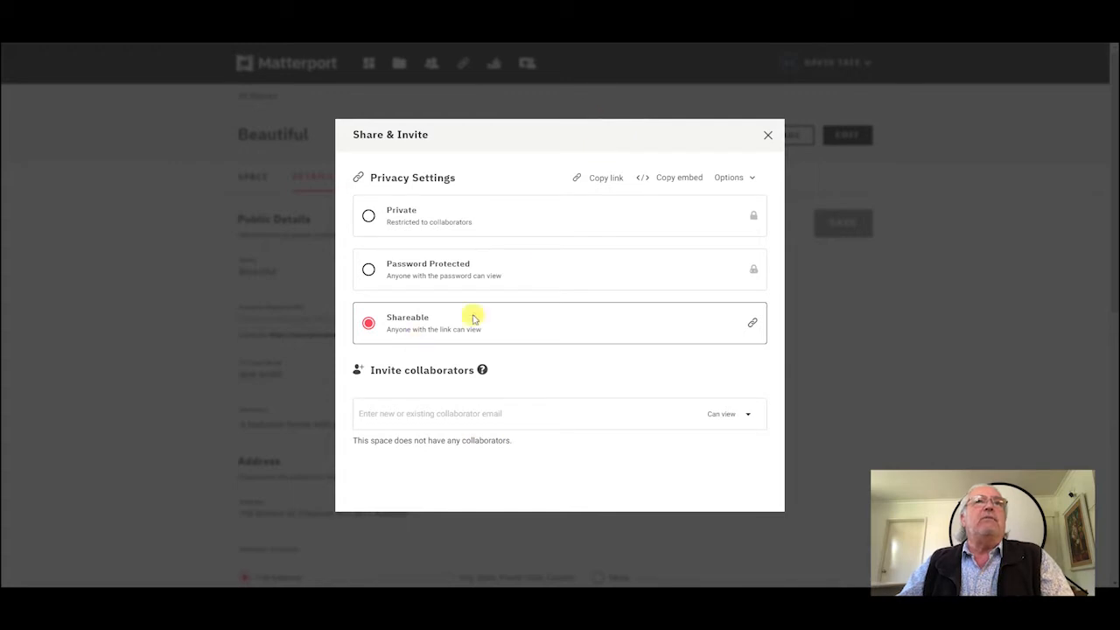
{"action": "left_click", "coordinate": [767, 138]}
- View the space's 3D showcase, check the expanded public details overlay, and collapse and hide it
{"action": "scroll", "coordinate": [873, 197], "scroll_direction": "down", "scroll_amount": 1}
{"action": "scroll", "coordinate": [873, 197], "scroll_direction": "up", "scroll_amount": 1}
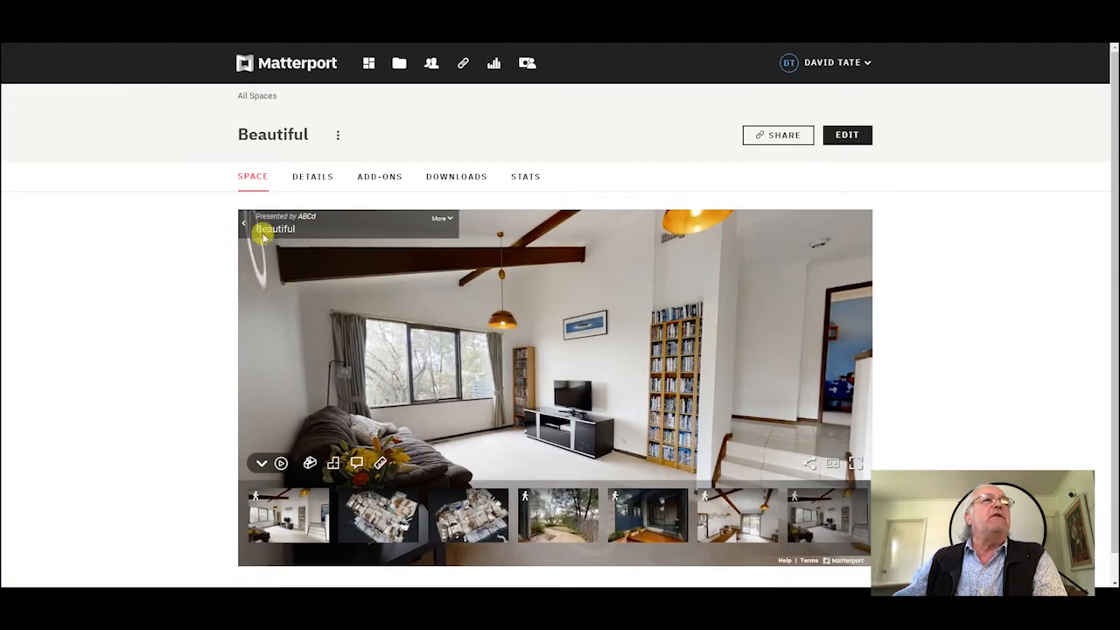
{"action": "left_click", "coordinate": [446, 223]}
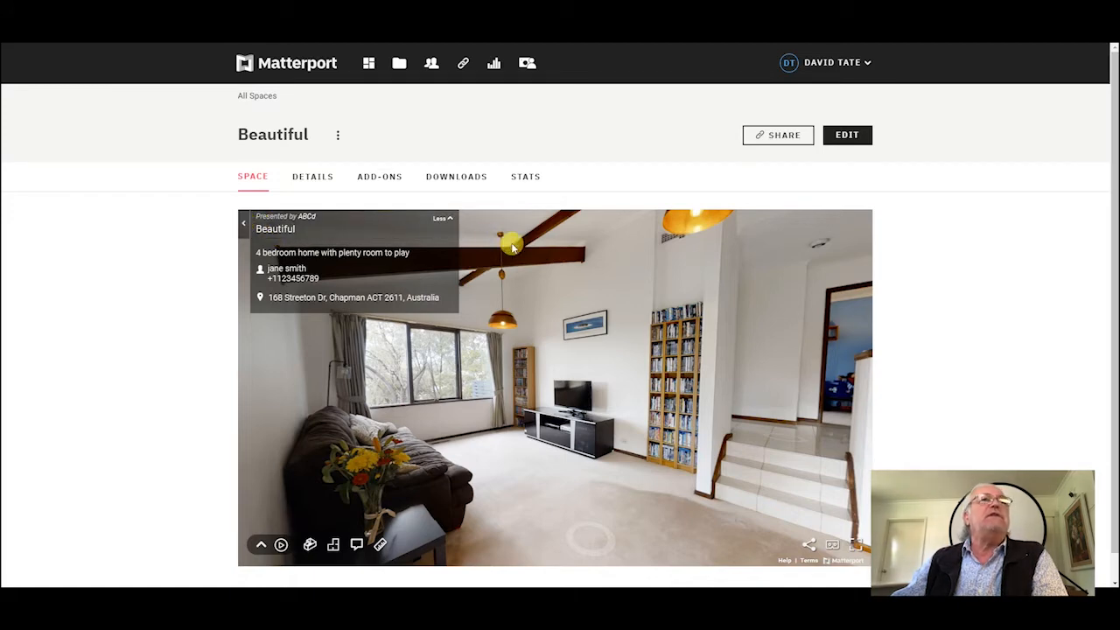
{"action": "left_click", "coordinate": [442, 218]}
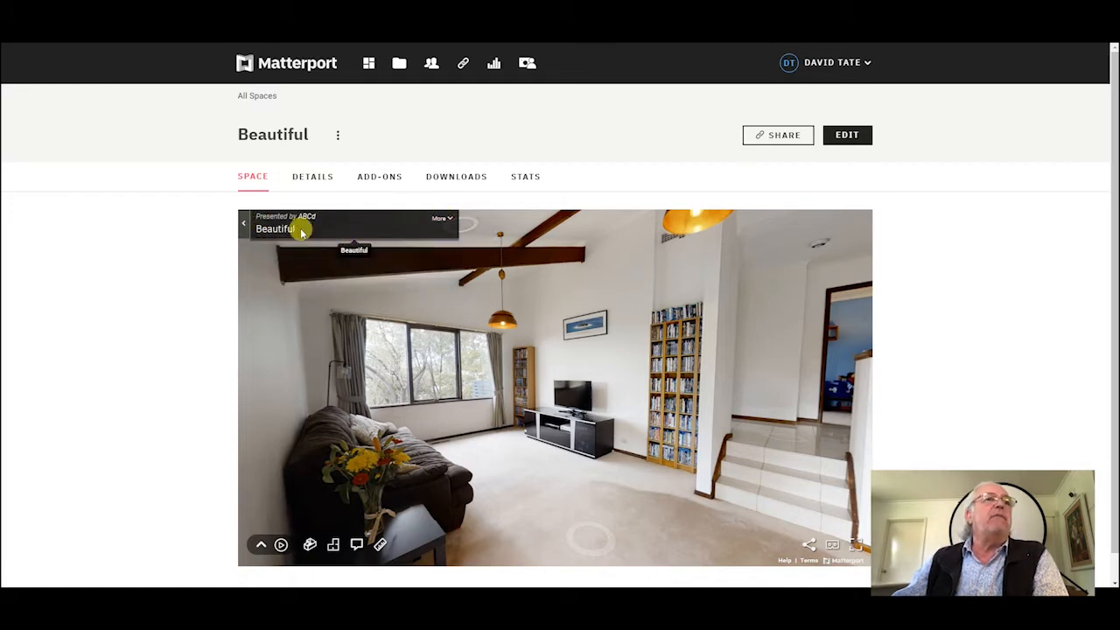
{"action": "left_click", "coordinate": [245, 225]}
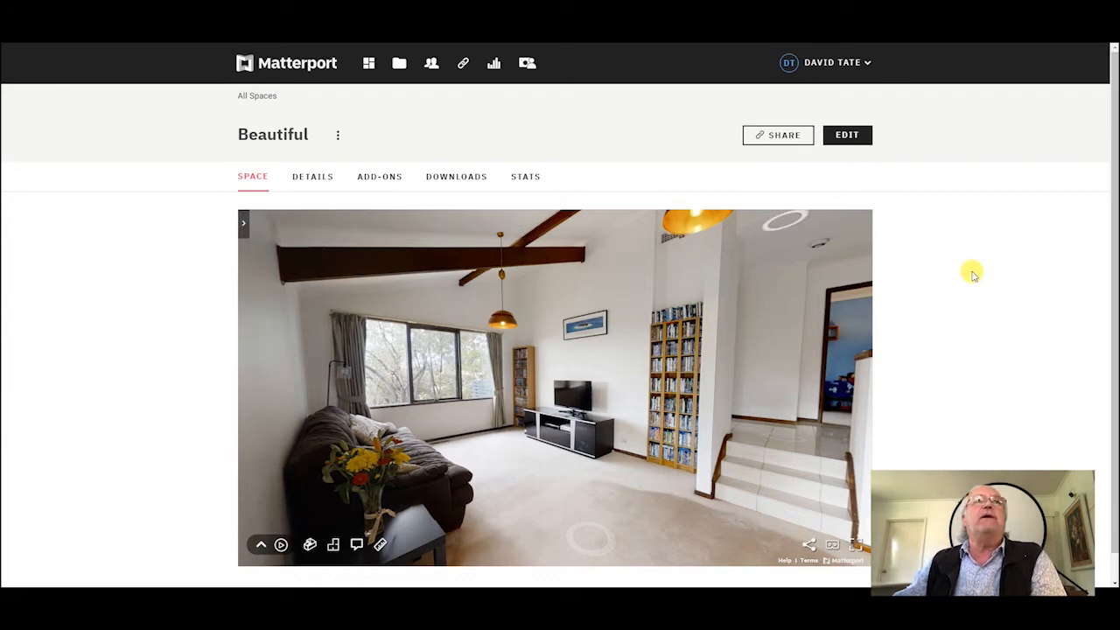
- Open the space for editing and walk through the living and dining area, ending in front of the living room window
{"action": "left_click", "coordinate": [845, 136]}
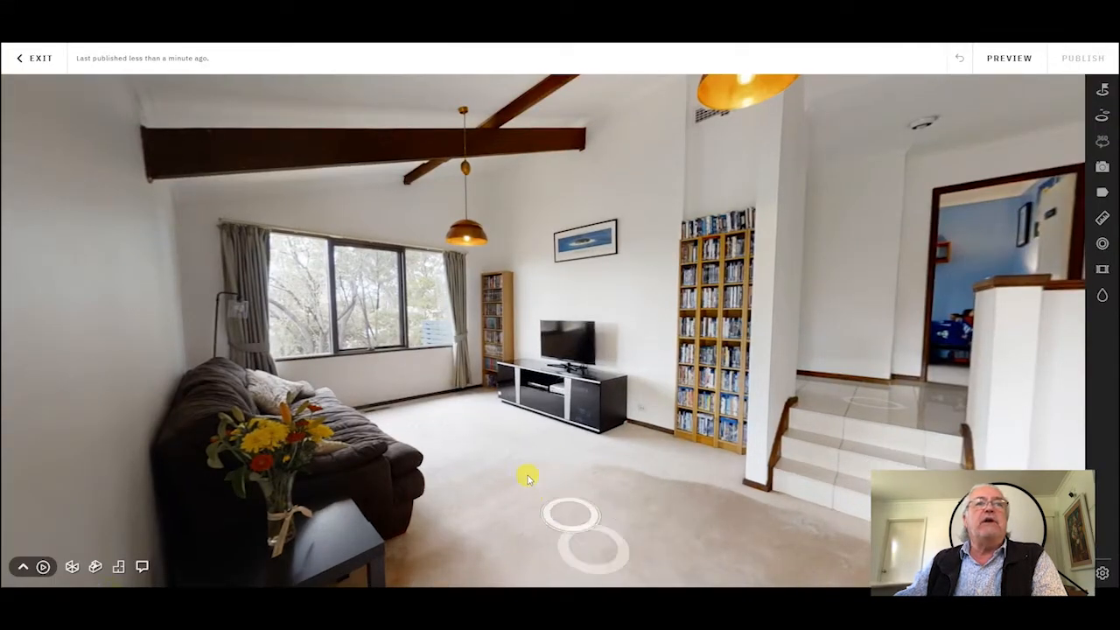
{"action": "left_click", "coordinate": [461, 448]}
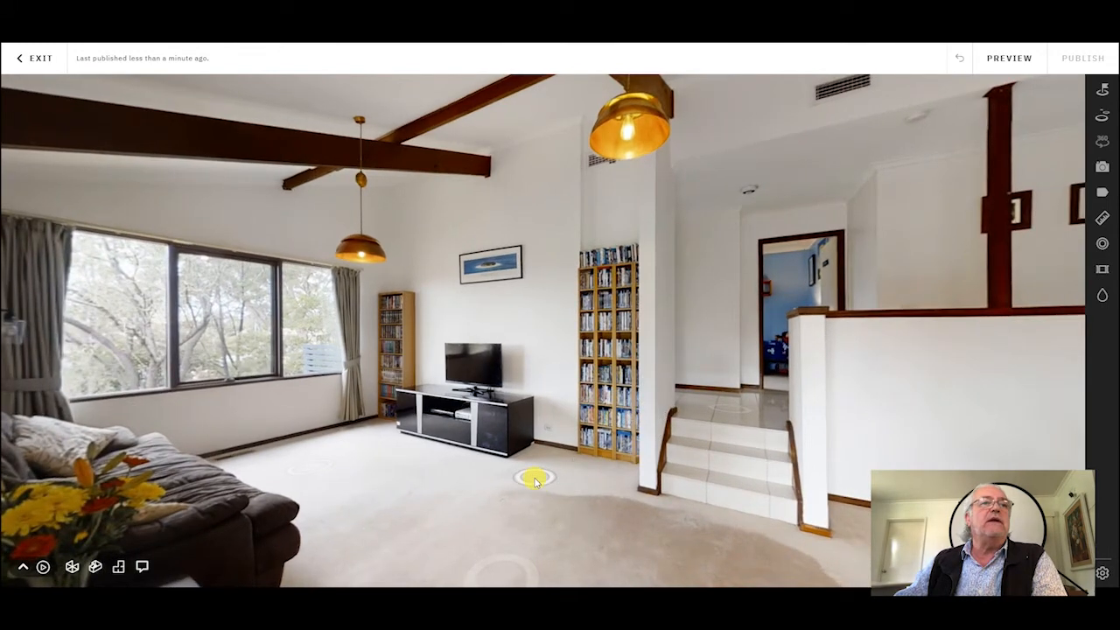
{"action": "left_click_drag", "start_coordinate": [495, 491], "coordinate": [233, 520]}
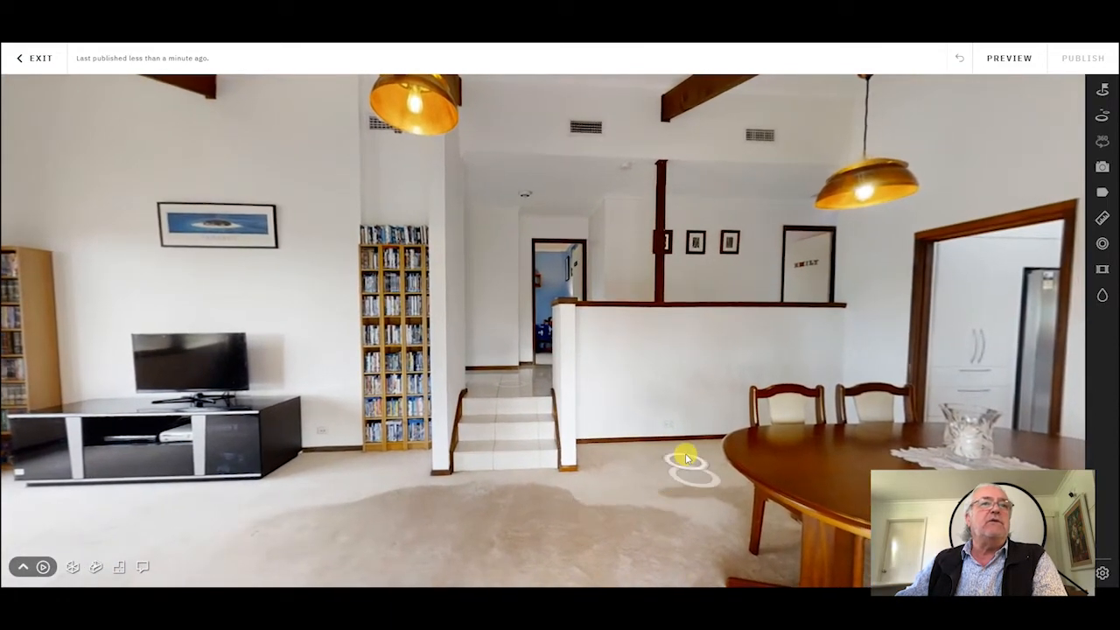
{"action": "left_click", "coordinate": [678, 495]}
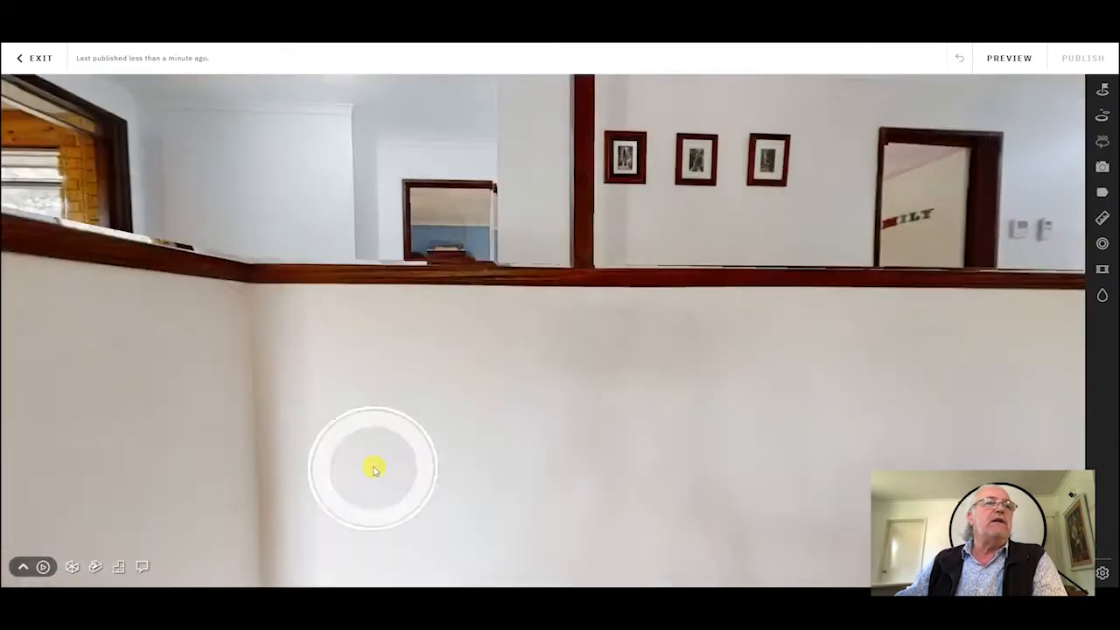
{"action": "left_click_drag", "start_coordinate": [374, 470], "coordinate": [933, 417]}
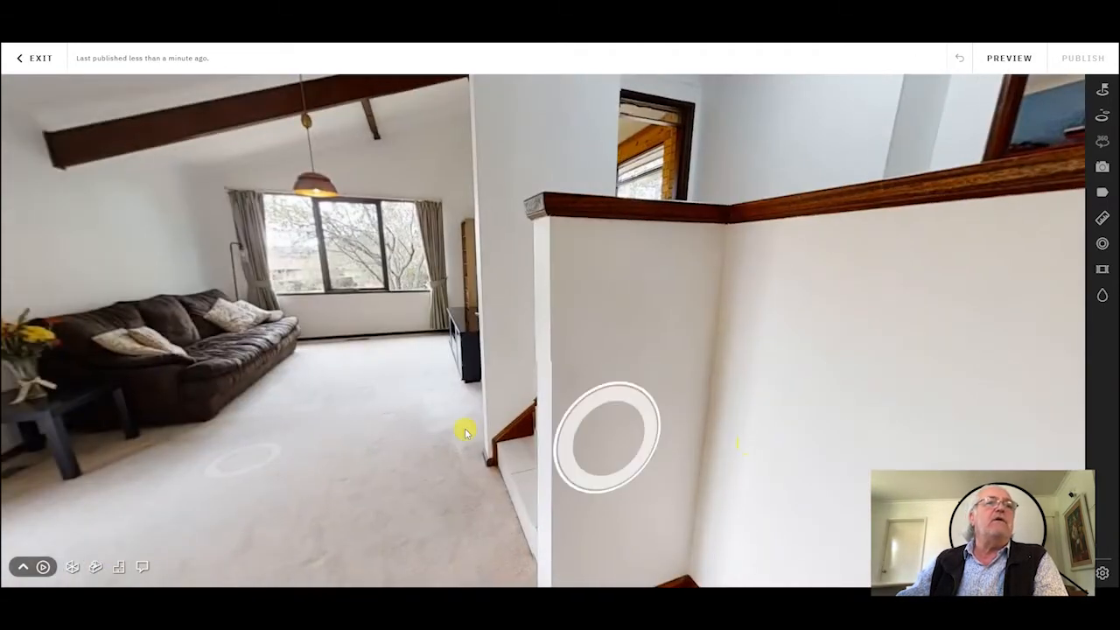
{"action": "left_click_drag", "start_coordinate": [292, 457], "coordinate": [464, 457]}
{"action": "left_click", "coordinate": [452, 442]}
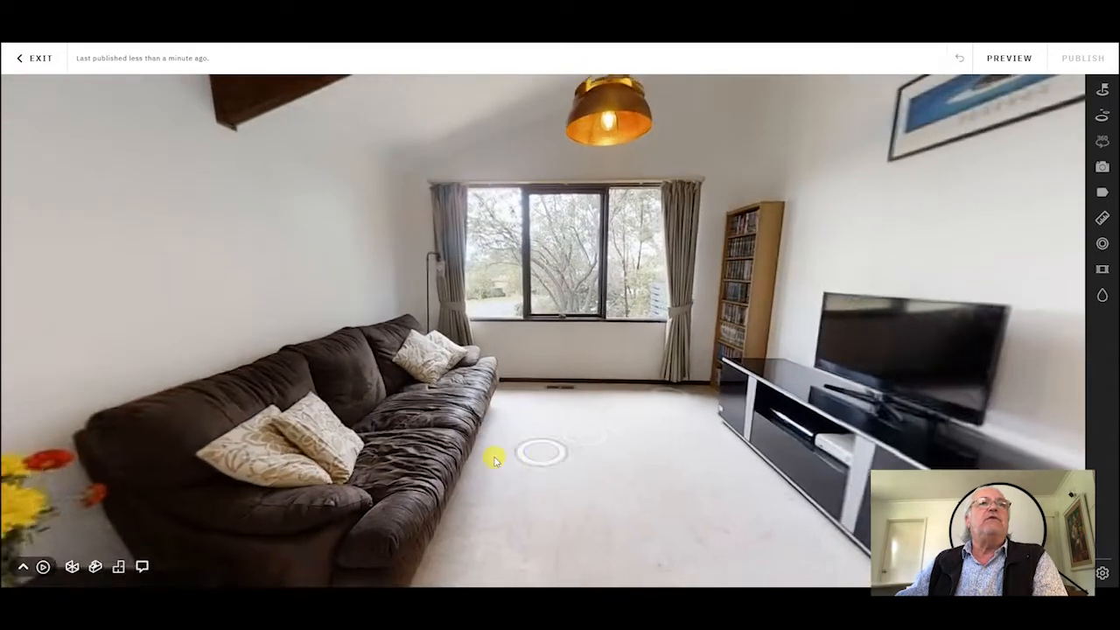
- Look around the living room from the window and move up to the tall bookcase beside the tiled steps
{"action": "left_click_drag", "start_coordinate": [496, 455], "coordinate": [270, 457]}
{"action": "left_click_drag", "start_coordinate": [534, 478], "coordinate": [303, 475]}
{"action": "left_click_drag", "start_coordinate": [536, 328], "coordinate": [543, 398]}
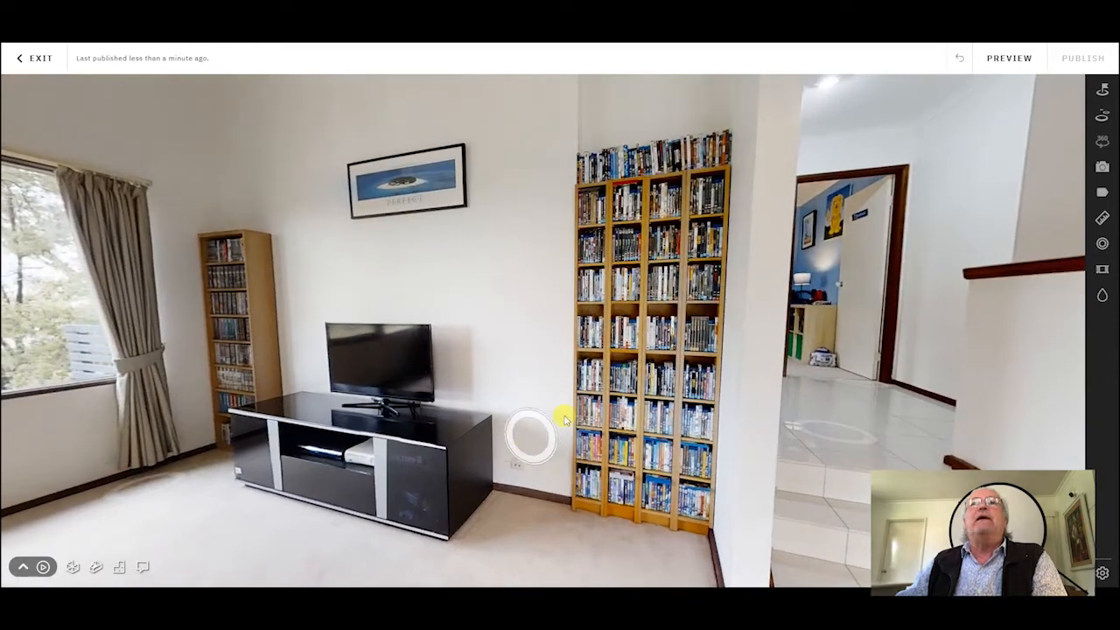
{"action": "left_click", "coordinate": [560, 415]}
{"action": "left_click", "coordinate": [542, 382]}
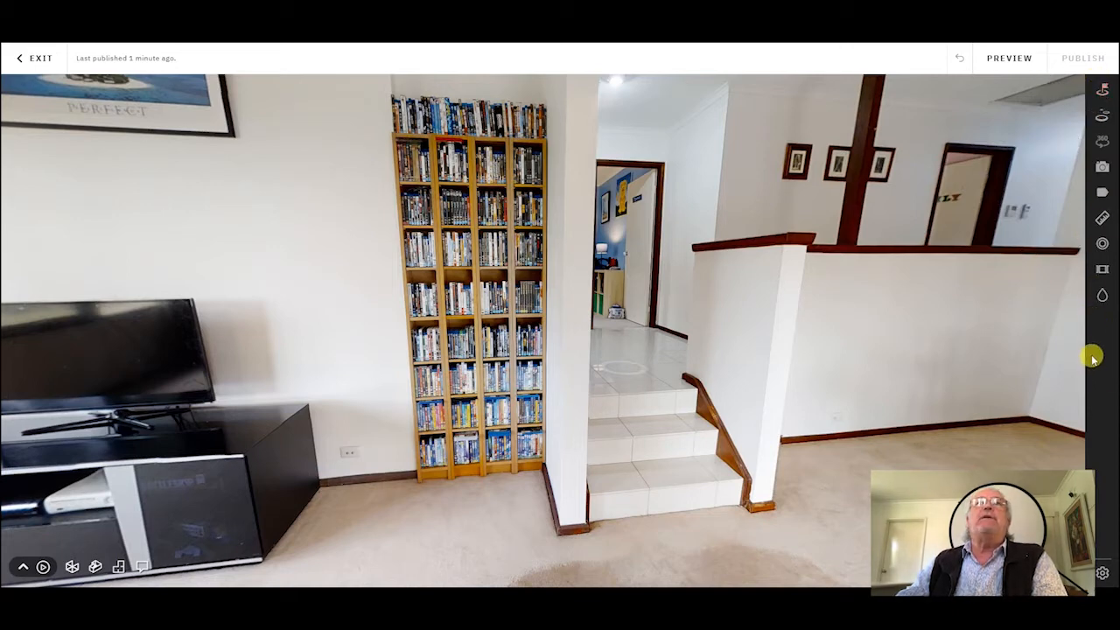
- Open the Start Location settings, preview the saved start view, and try other framings of the living room around it
{"action": "left_click", "coordinate": [1101, 88]}
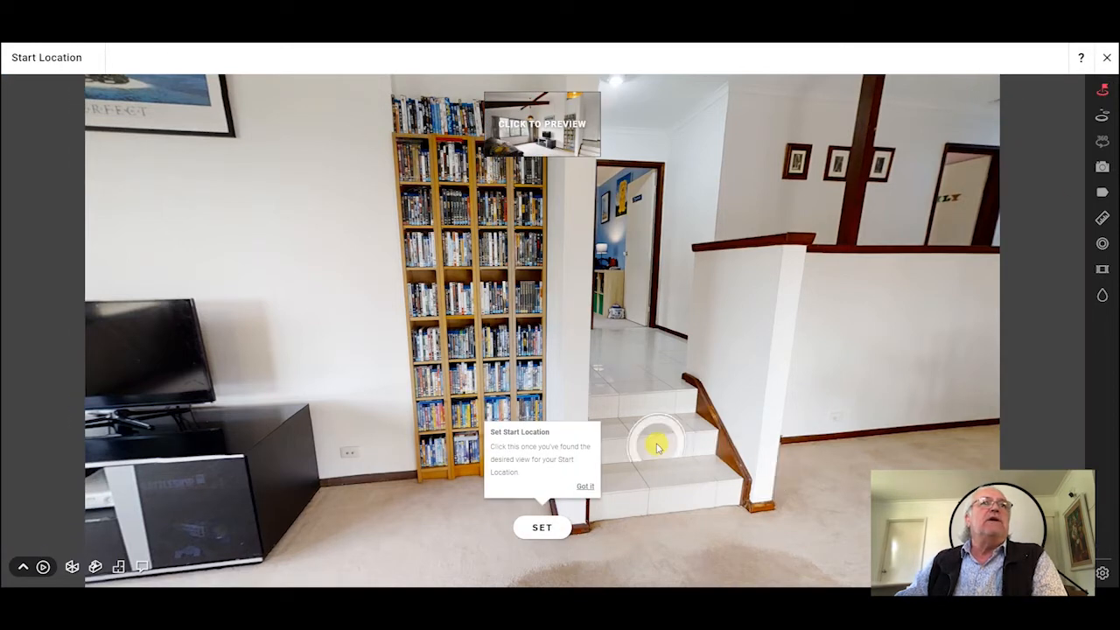
{"action": "left_click", "coordinate": [551, 132]}
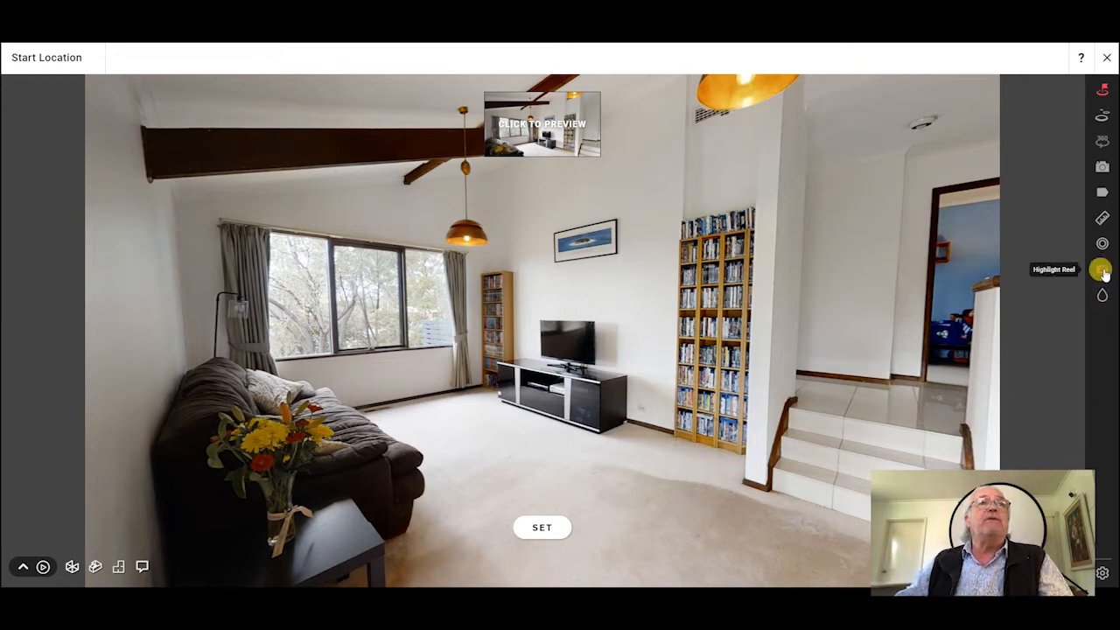
{"action": "left_click_drag", "start_coordinate": [733, 289], "coordinate": [475, 283]}
{"action": "left_click_drag", "start_coordinate": [568, 345], "coordinate": [445, 352]}
{"action": "left_click_drag", "start_coordinate": [449, 438], "coordinate": [665, 461]}
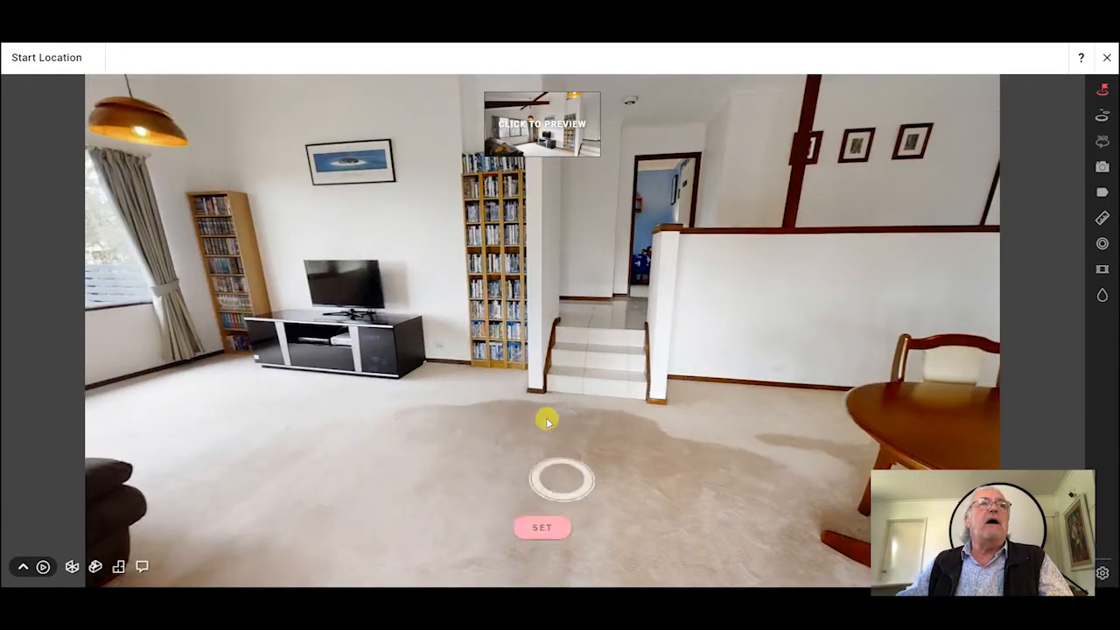
{"action": "left_click_drag", "start_coordinate": [527, 400], "coordinate": [703, 430]}
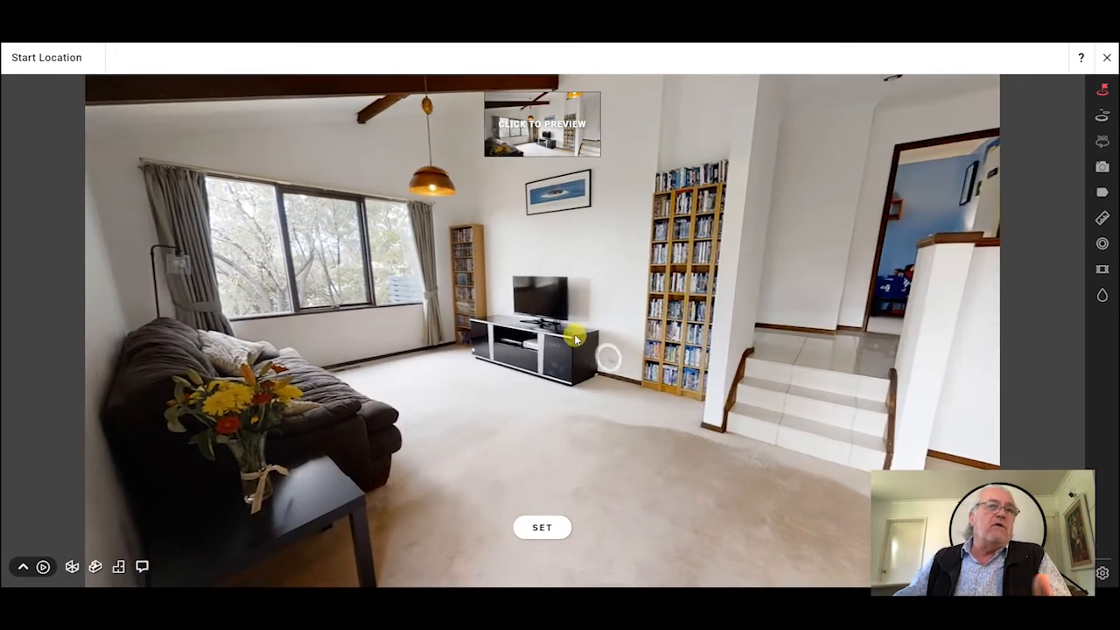
{"action": "left_click_drag", "start_coordinate": [575, 340], "coordinate": [603, 370]}
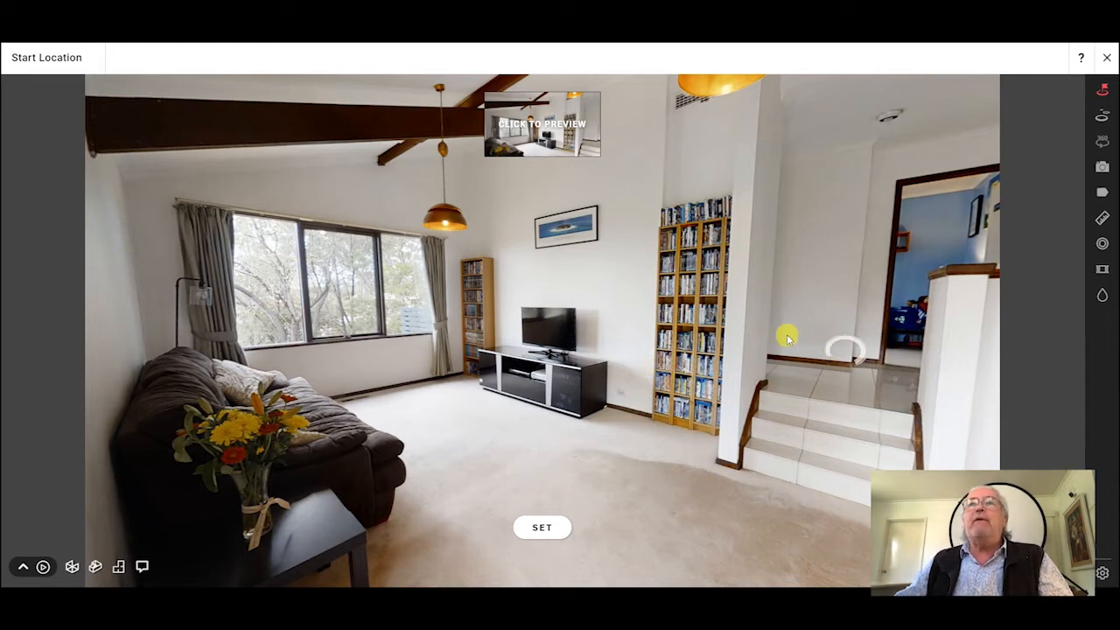
{"action": "left_click_drag", "start_coordinate": [785, 334], "coordinate": [799, 366]}
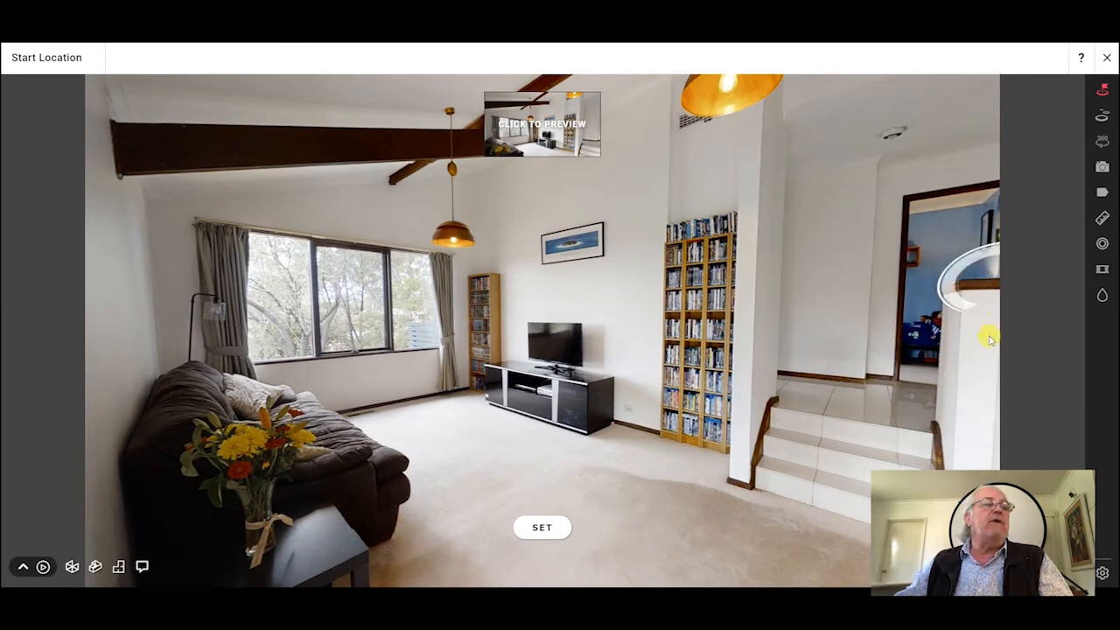
- Expand, collapse and reopen the highlight thumbnails, and go to the first living room highlight
{"action": "left_click", "coordinate": [24, 567]}
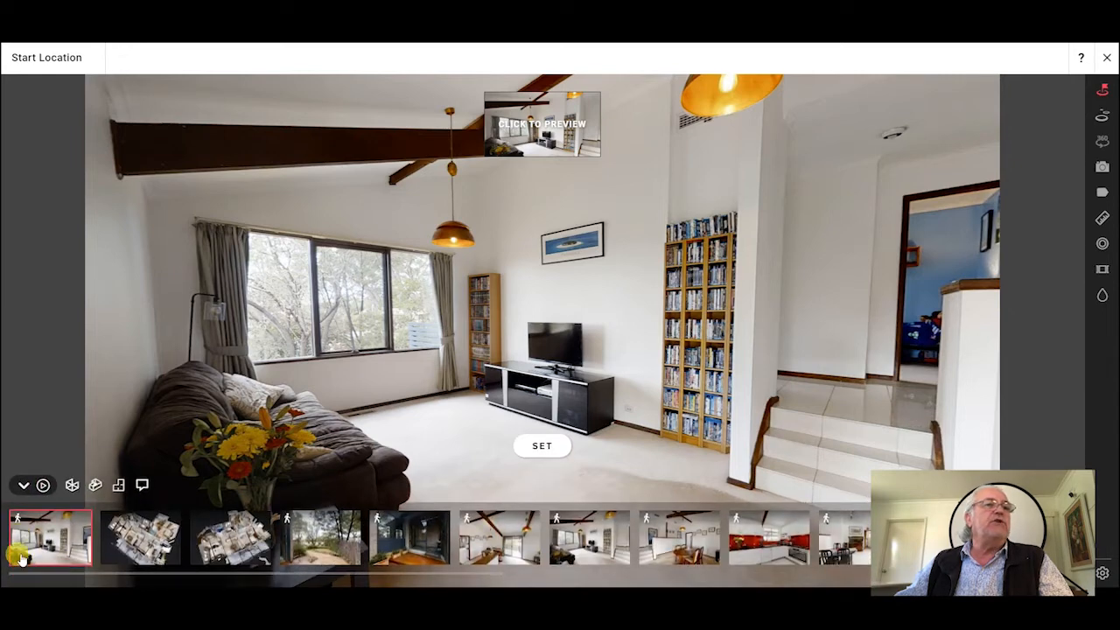
{"action": "left_click", "coordinate": [21, 486]}
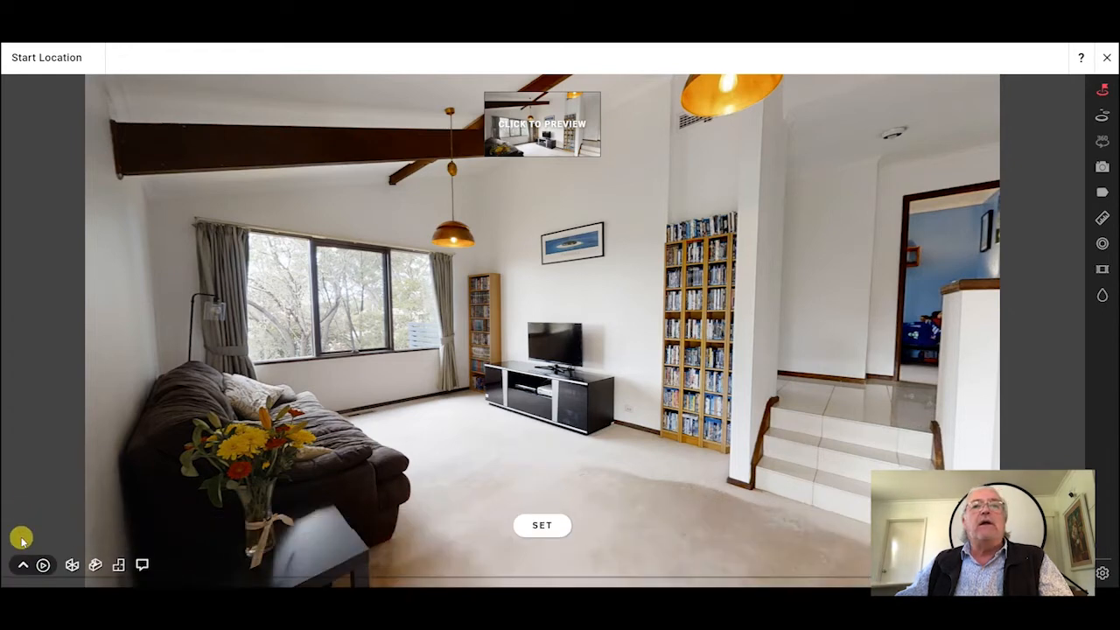
{"action": "left_click", "coordinate": [21, 565]}
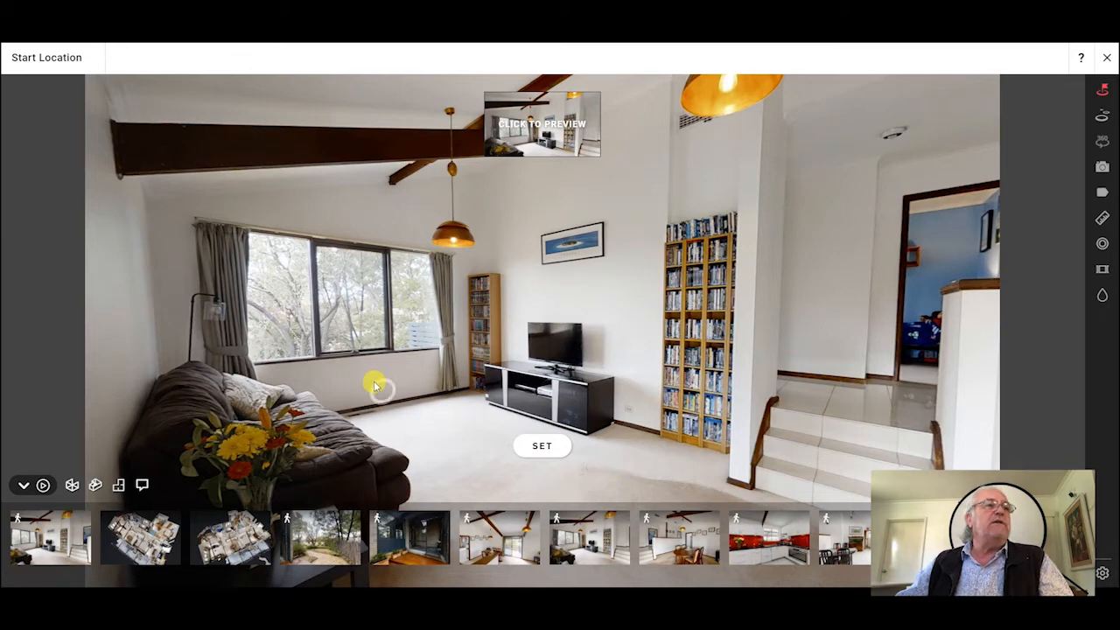
{"action": "left_click", "coordinate": [59, 550]}
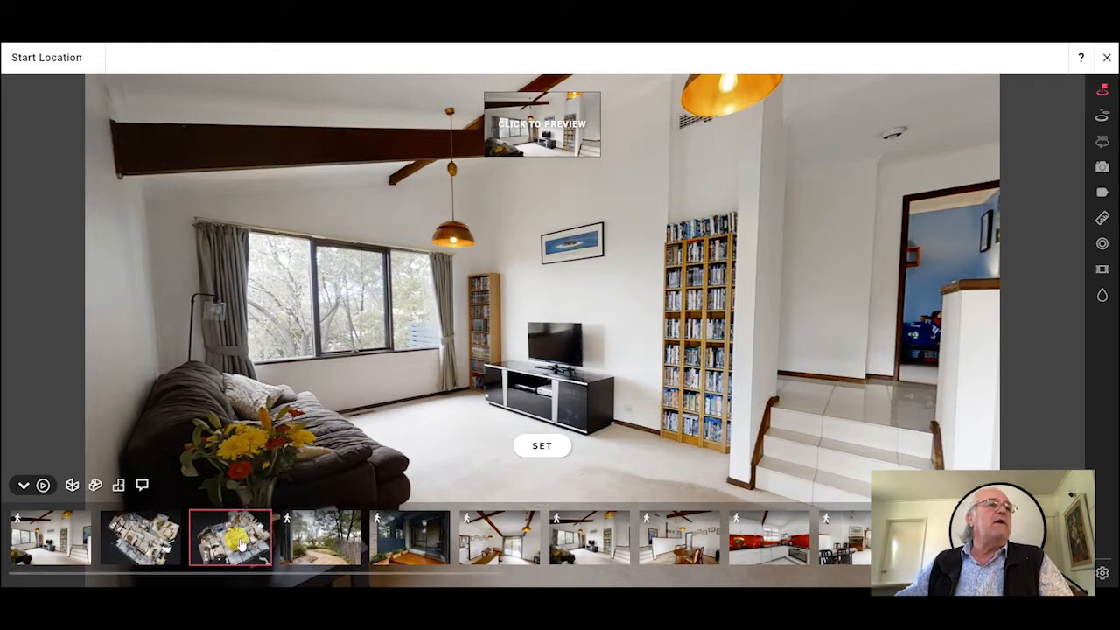
- Examine the house in dollhouse view from several angles and distances, and enter the kitchen area from it
{"action": "left_click", "coordinate": [94, 487]}
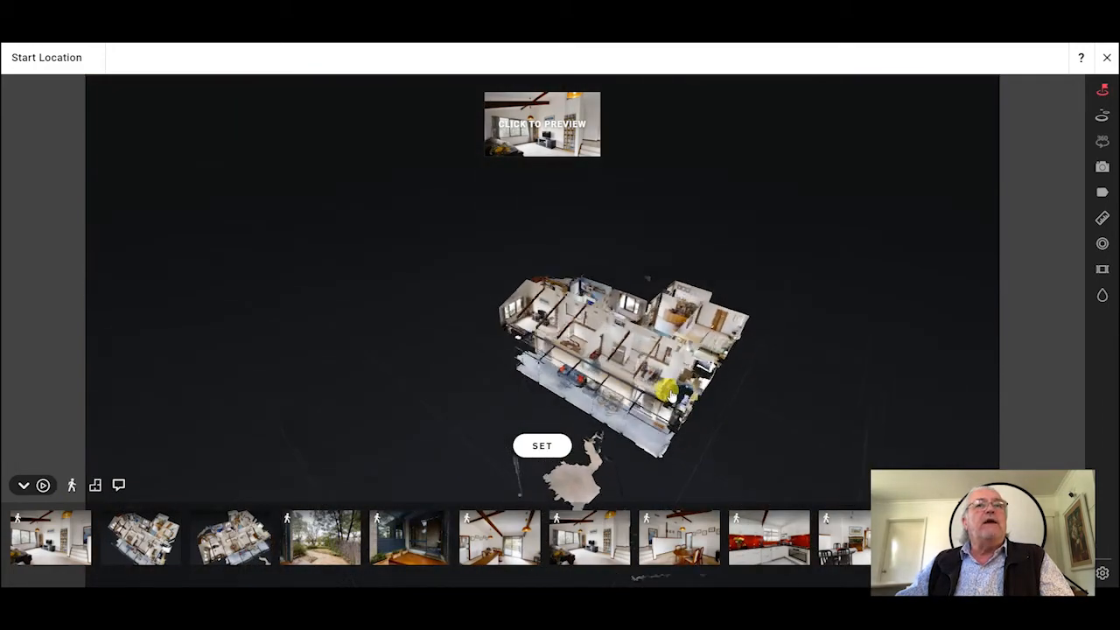
{"action": "left_click_drag", "start_coordinate": [671, 396], "coordinate": [556, 375]}
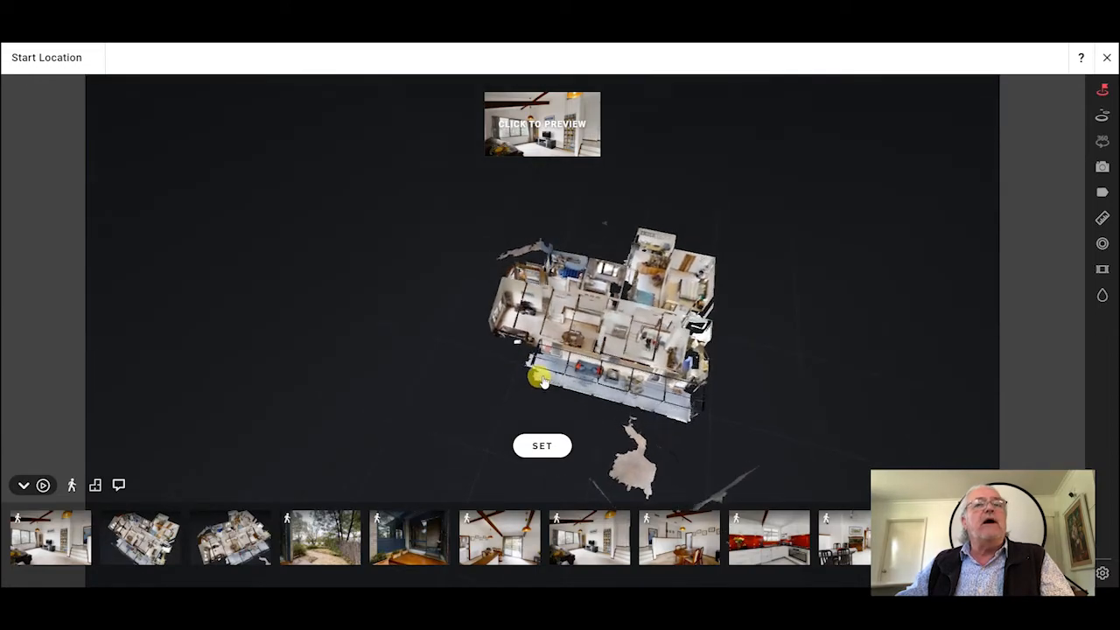
{"action": "scroll", "coordinate": [541, 359], "scroll_direction": "up", "scroll_amount": 5}
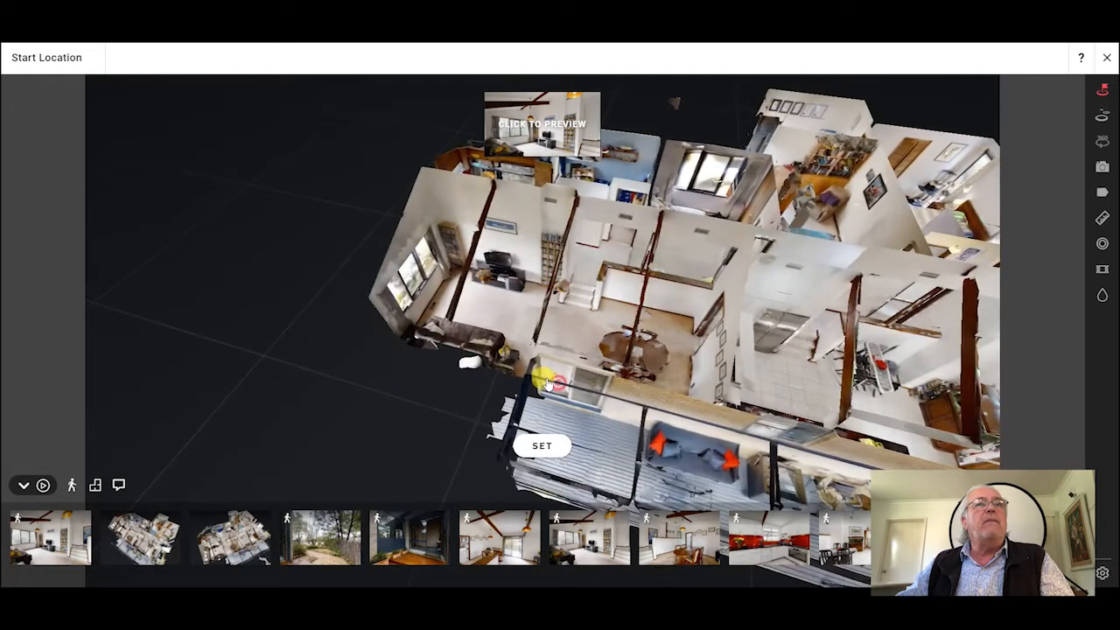
{"action": "scroll", "coordinate": [544, 382], "scroll_direction": "down", "scroll_amount": 5}
{"action": "scroll", "coordinate": [543, 381], "scroll_direction": "up", "scroll_amount": 5}
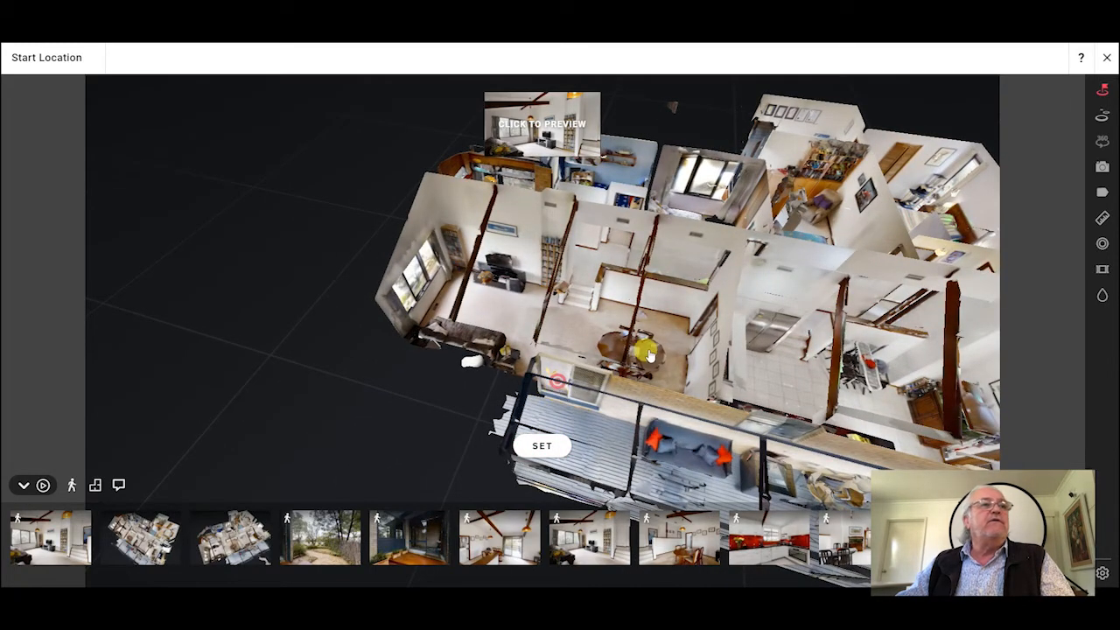
{"action": "left_click_drag", "start_coordinate": [645, 350], "coordinate": [680, 356]}
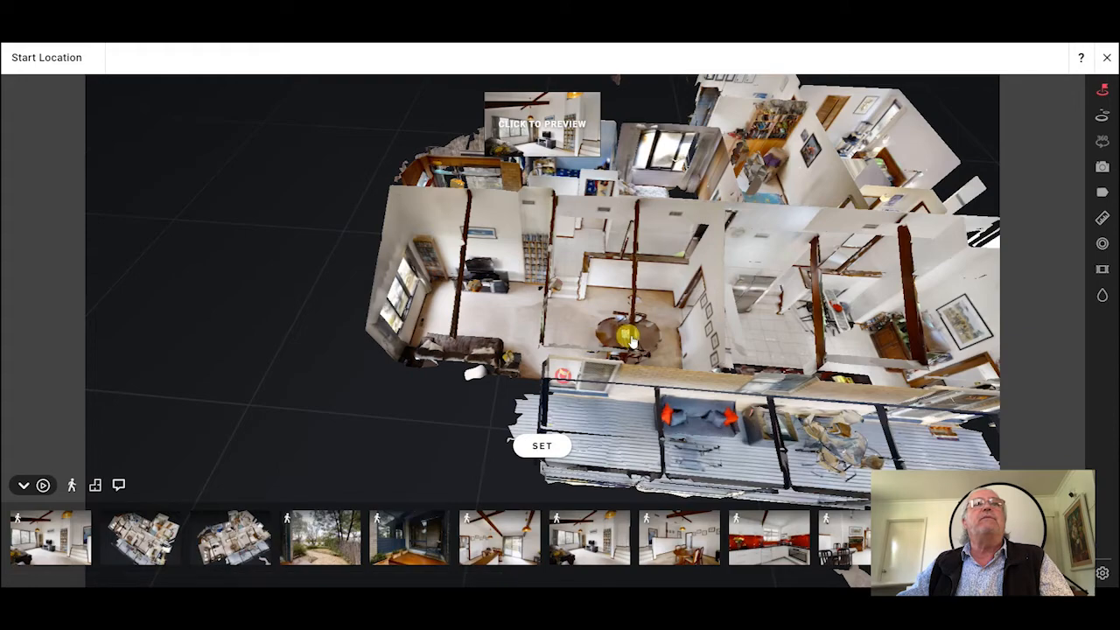
{"action": "left_click", "coordinate": [766, 300]}
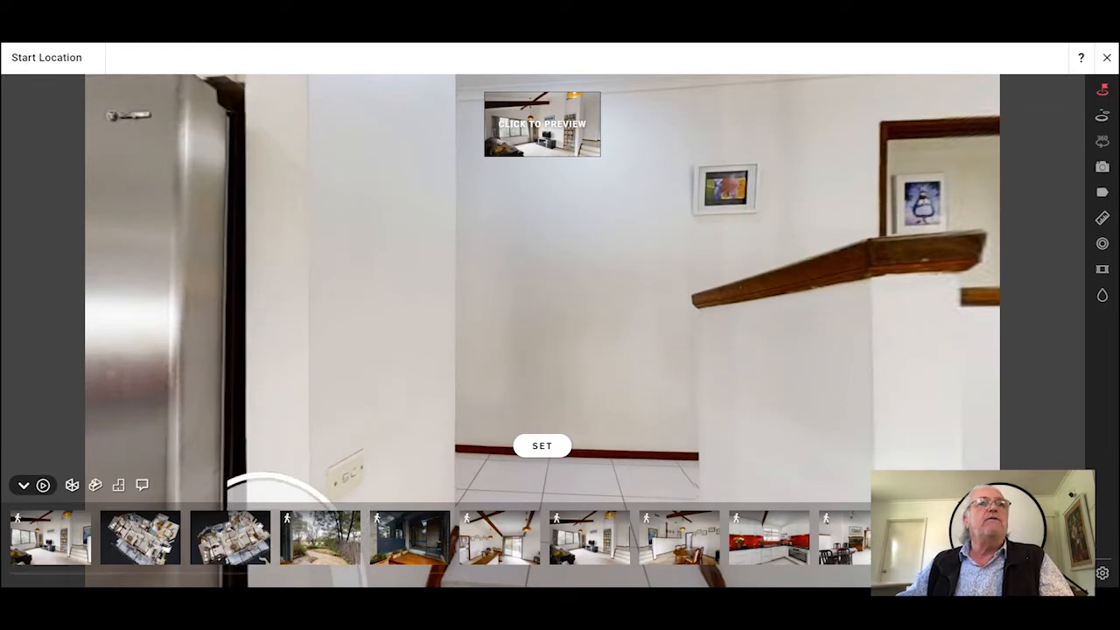
- Return to the dollhouse view and turn the enlarged model to inspect the layout of all the rooms
{"action": "left_click", "coordinate": [91, 486]}
{"action": "left_click_drag", "start_coordinate": [394, 324], "coordinate": [400, 357]}
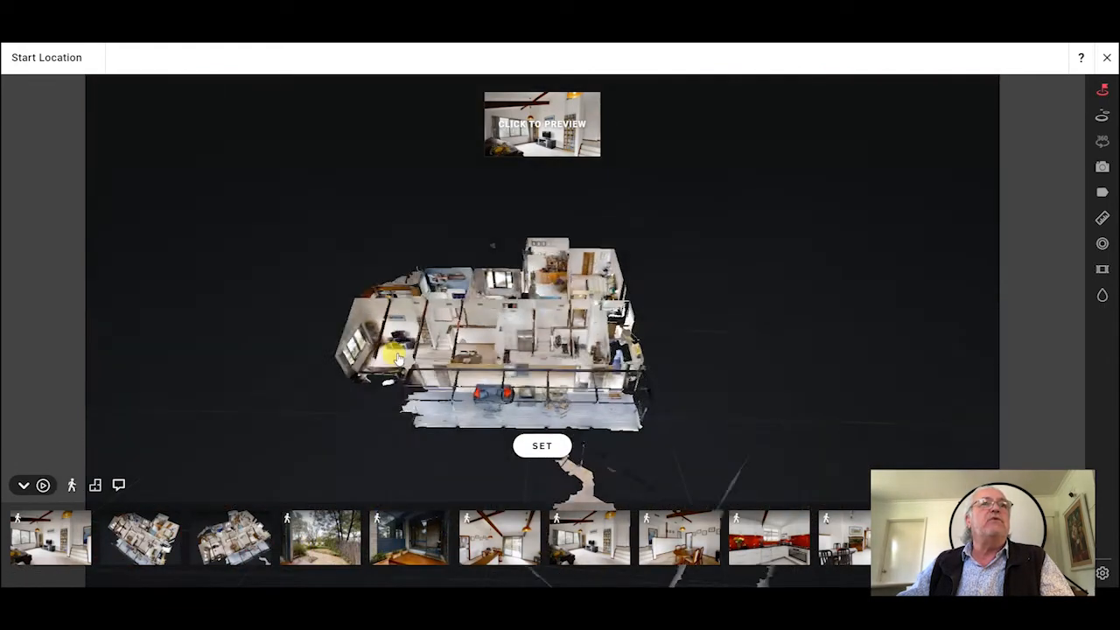
{"action": "scroll", "coordinate": [525, 360], "scroll_direction": "up", "scroll_amount": 5}
{"action": "left_click_drag", "start_coordinate": [706, 298], "coordinate": [599, 337]}
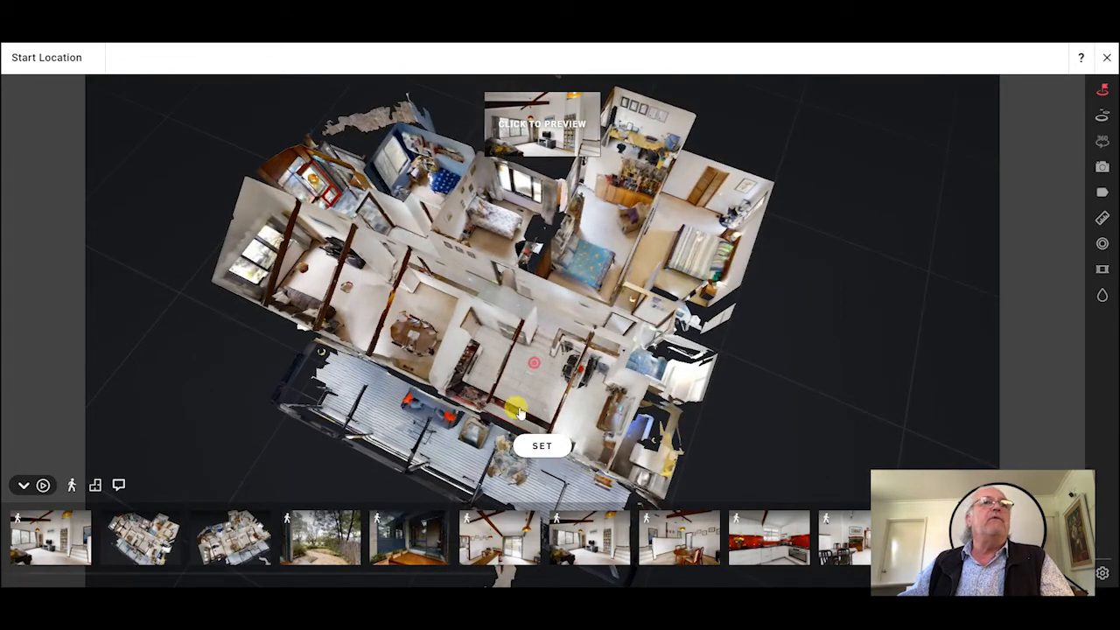
- Open the Highlight Reel editor and apply the first highlight's Walkthrough transition to all highlights
{"action": "left_click", "coordinate": [1102, 269]}
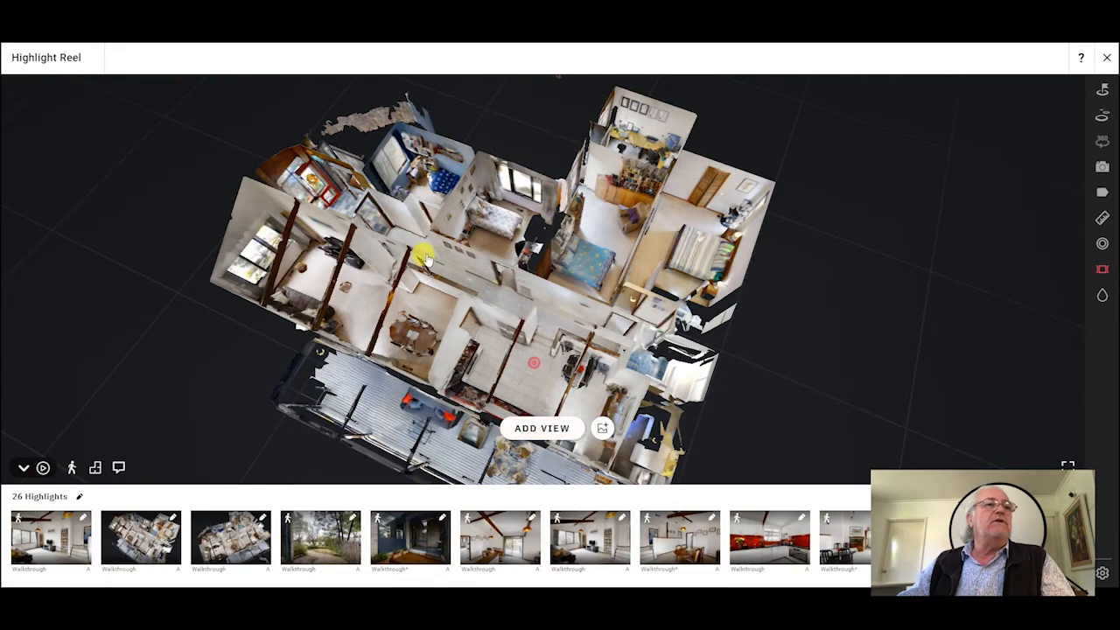
{"action": "left_click_drag", "start_coordinate": [293, 297], "coordinate": [427, 287]}
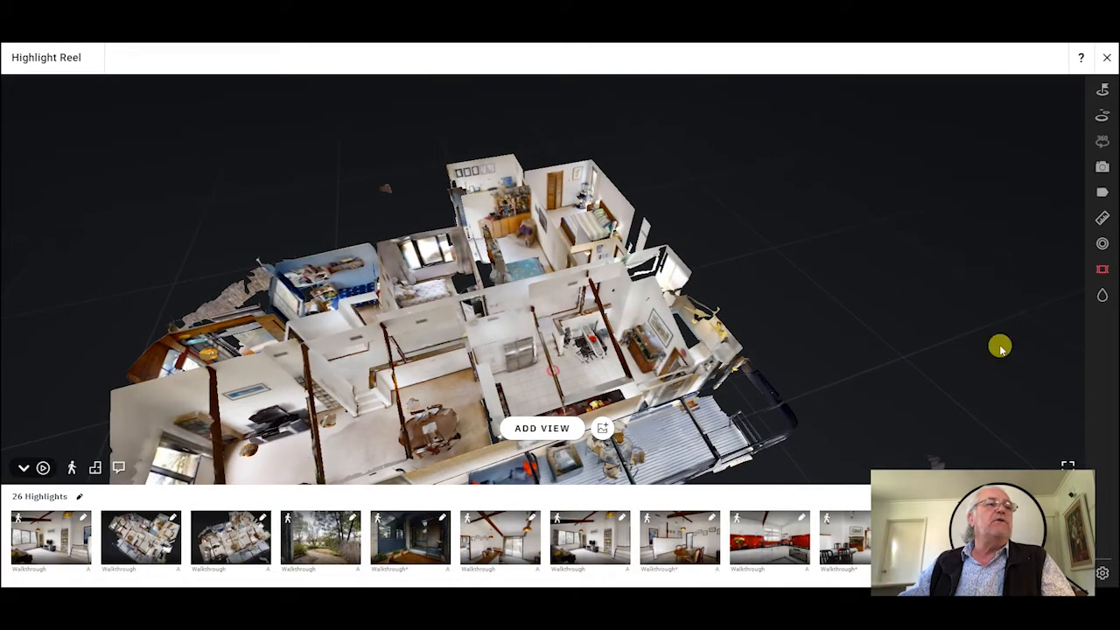
{"action": "left_click", "coordinate": [84, 521]}
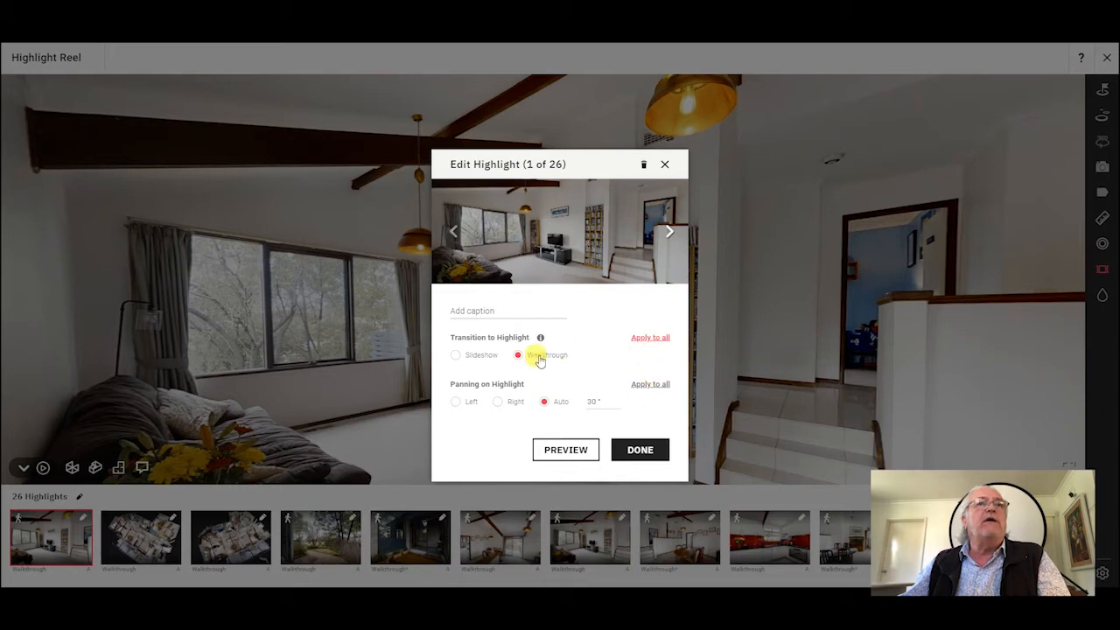
{"action": "left_click", "coordinate": [649, 341]}
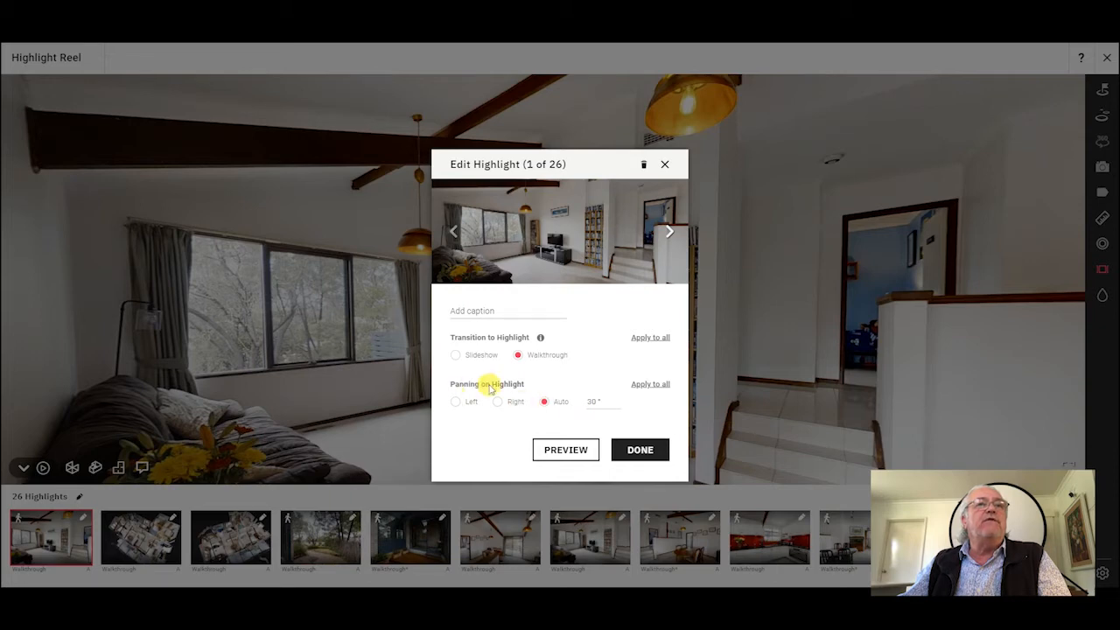
{"action": "left_click", "coordinate": [617, 400]}
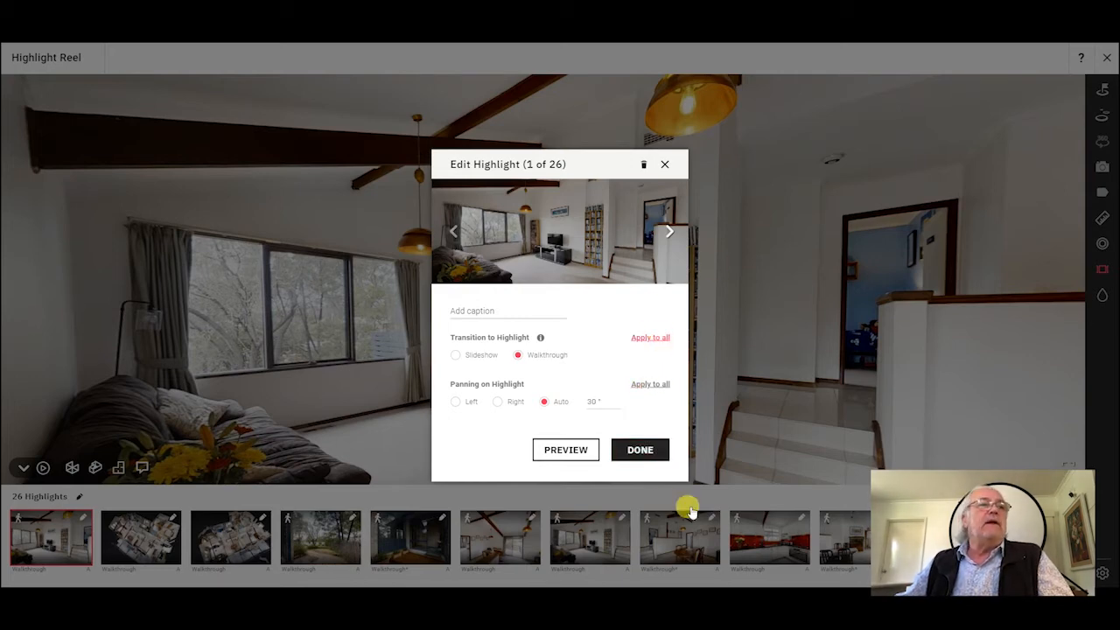
{"action": "left_click", "coordinate": [634, 448]}
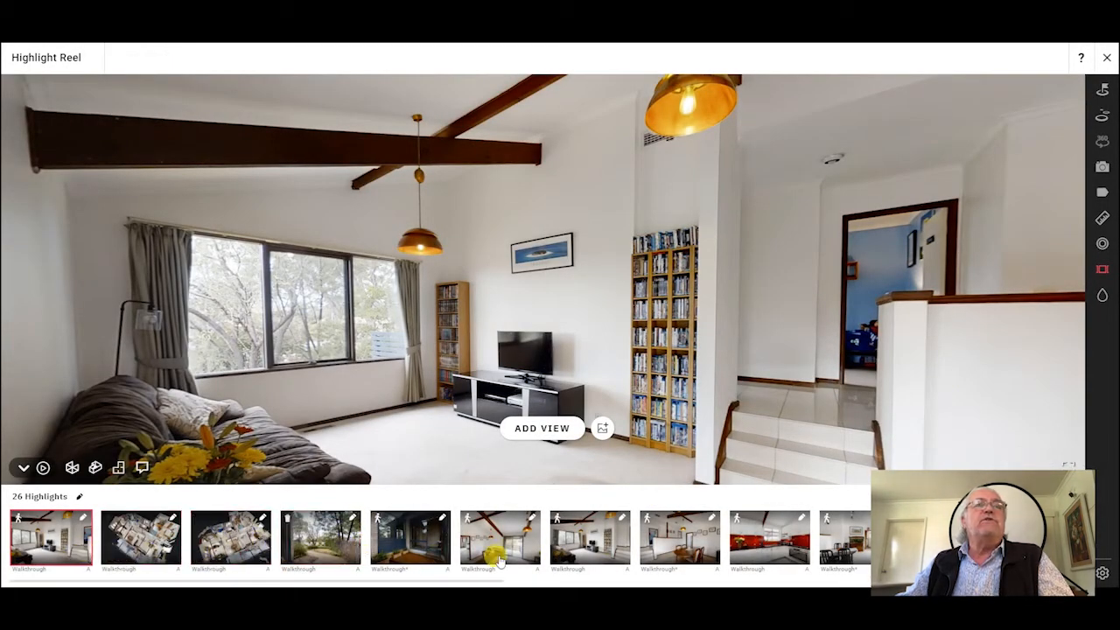
- Show the front garden highlight, hide the thumbnails, and play the tour until it reaches the front entrance
{"action": "left_click", "coordinate": [321, 546]}
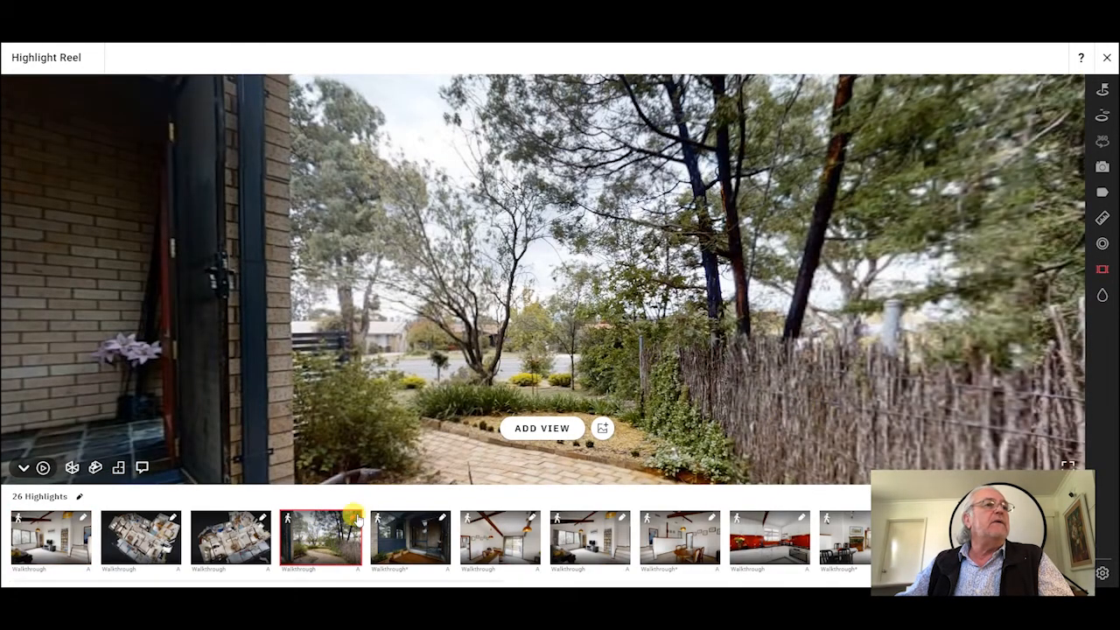
{"action": "left_click", "coordinate": [17, 469]}
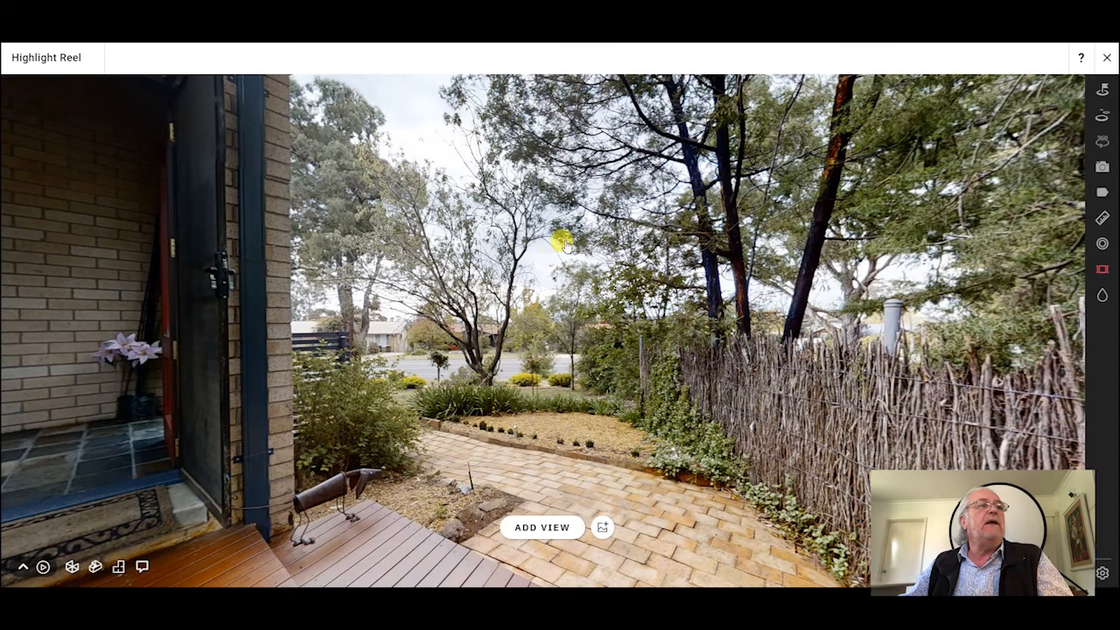
{"action": "left_click", "coordinate": [43, 568]}
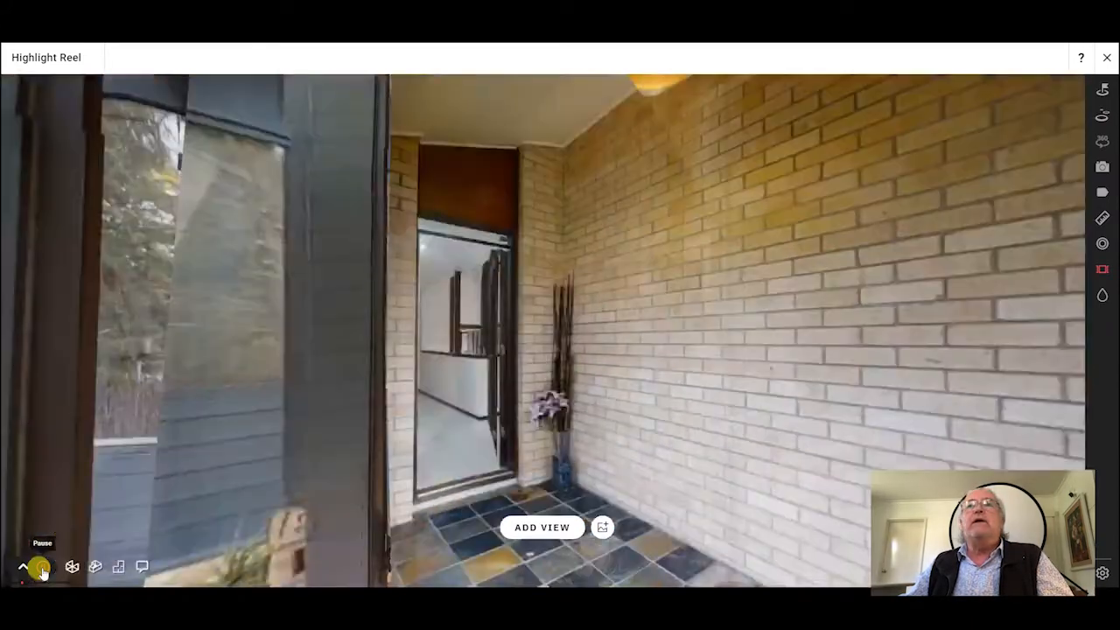
{"action": "left_click", "coordinate": [41, 569]}
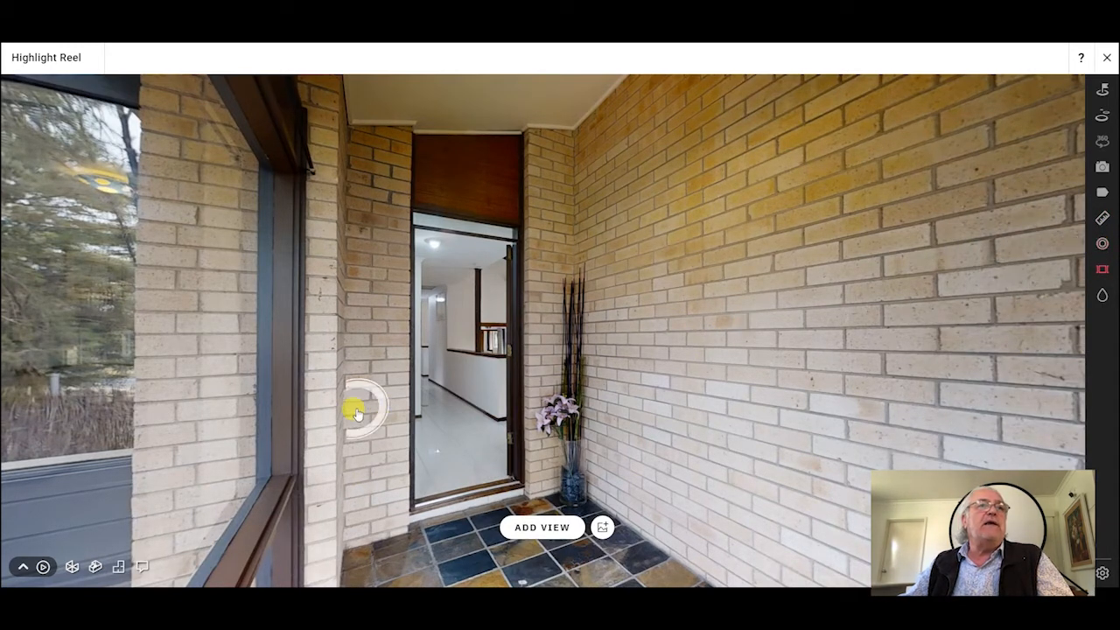
- Walk from the front entrance along the hallway into the kitchen and look around from the bench to the oven and fridge
{"action": "left_click", "coordinate": [449, 404]}
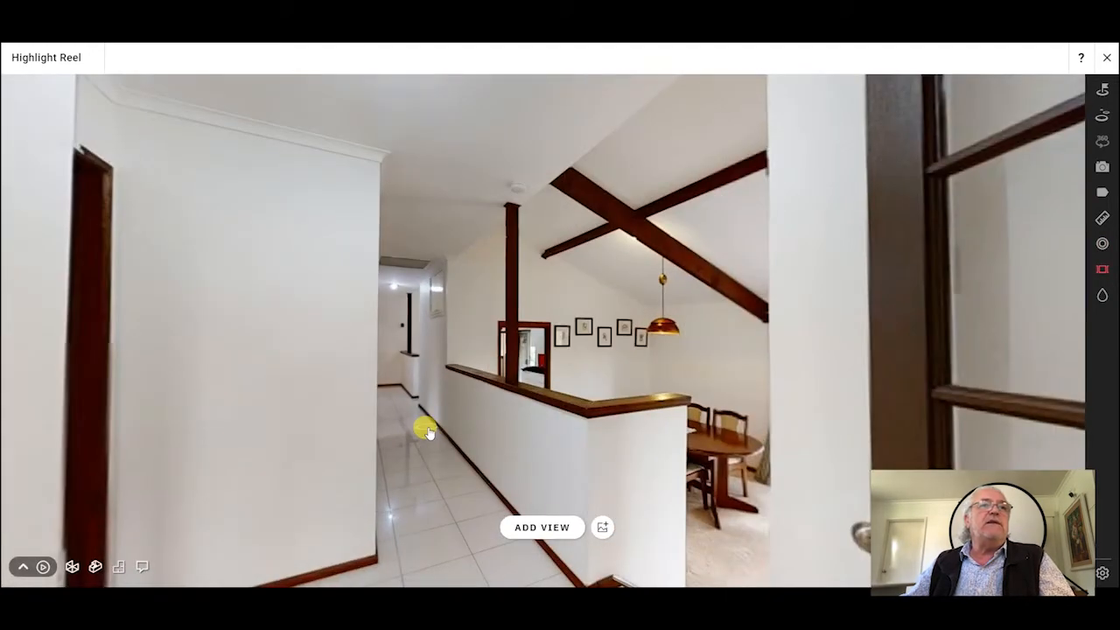
{"action": "left_click", "coordinate": [427, 436]}
{"action": "left_click", "coordinate": [399, 463]}
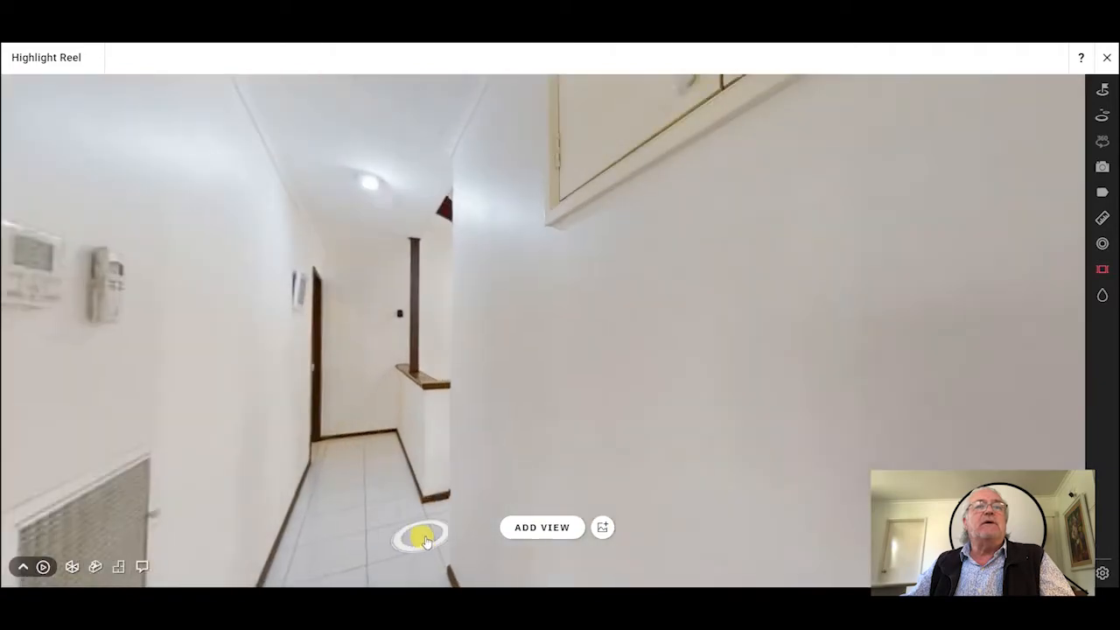
{"action": "left_click", "coordinate": [424, 538]}
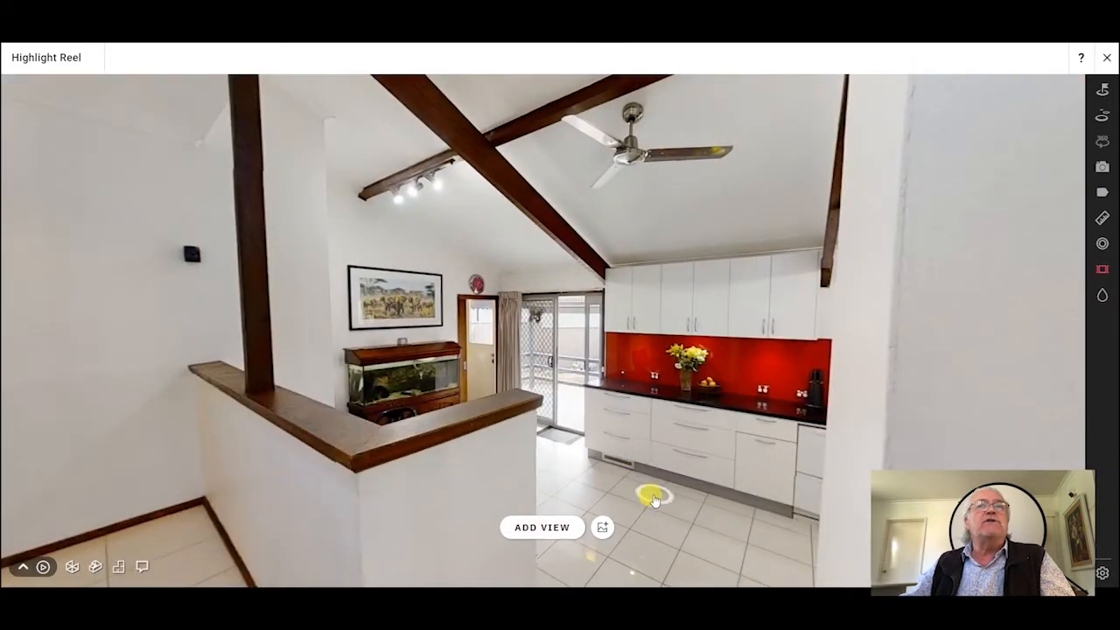
{"action": "left_click", "coordinate": [654, 499]}
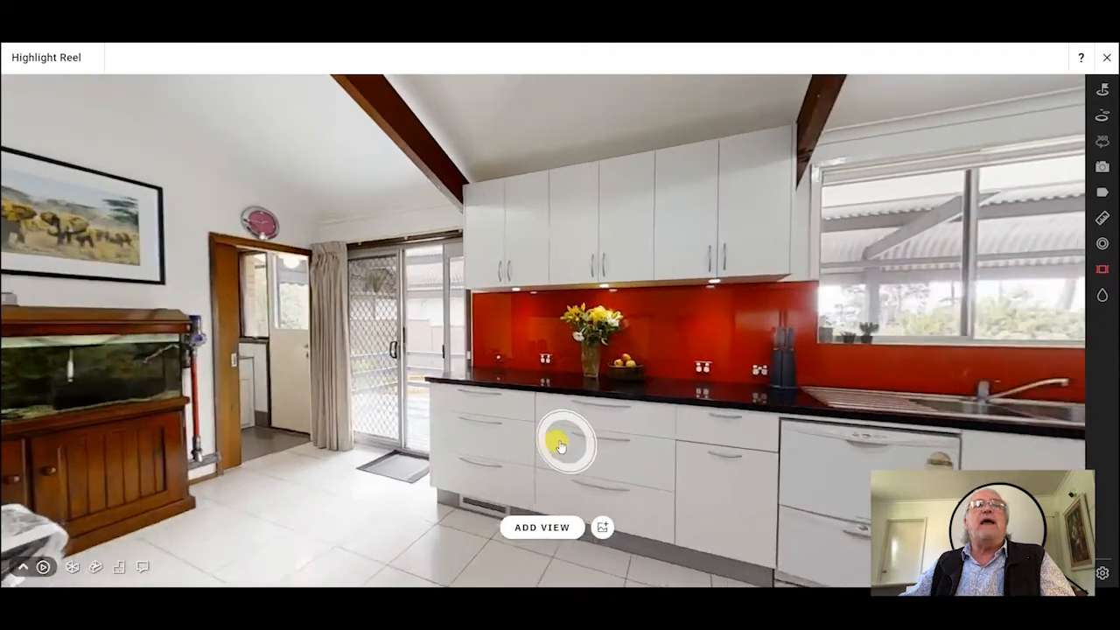
{"action": "left_click_drag", "start_coordinate": [561, 446], "coordinate": [415, 440]}
{"action": "left_click_drag", "start_coordinate": [505, 408], "coordinate": [323, 414]}
{"action": "left_click_drag", "start_coordinate": [431, 374], "coordinate": [290, 382]}
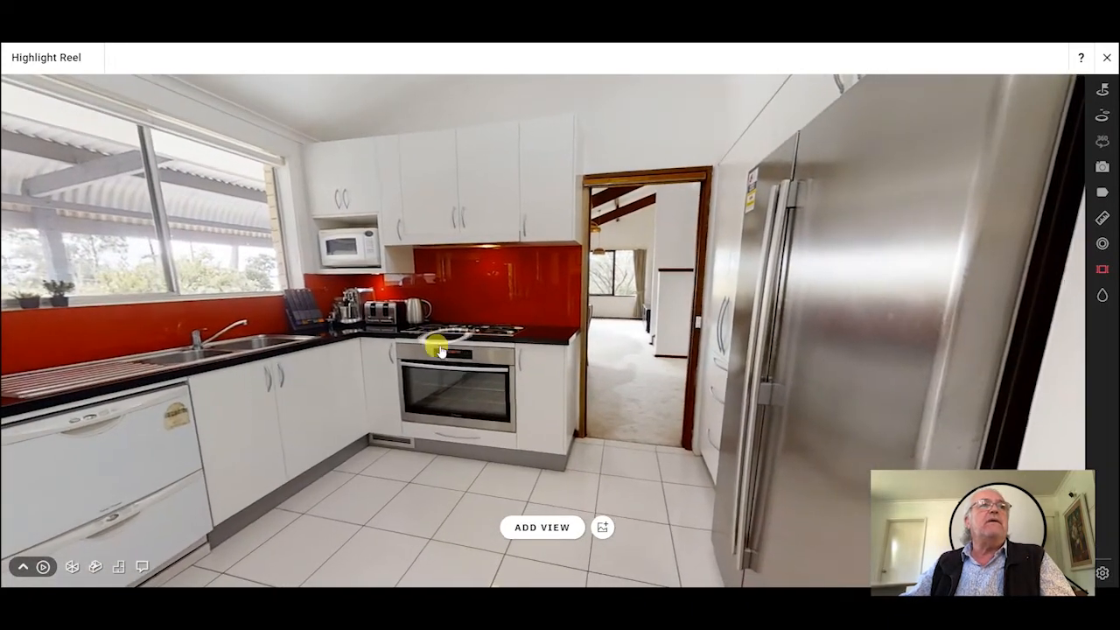
- Look around the kitchen from the oven and fridge to the bench, sink and dining area, returning to a view of both appliances
{"action": "left_click", "coordinate": [440, 350]}
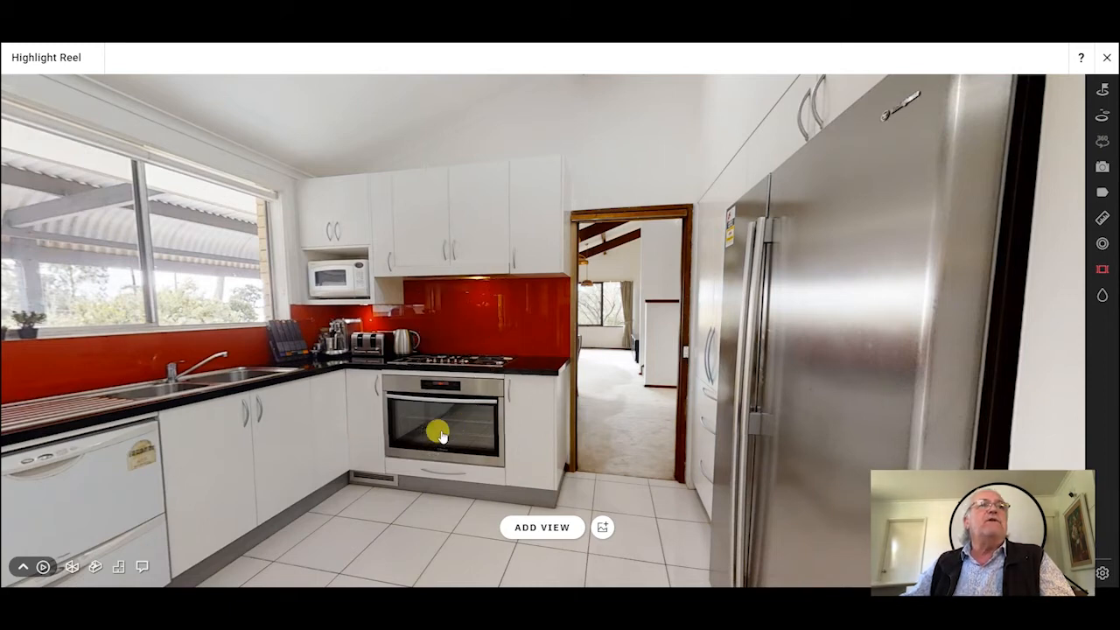
{"action": "left_click", "coordinate": [340, 375]}
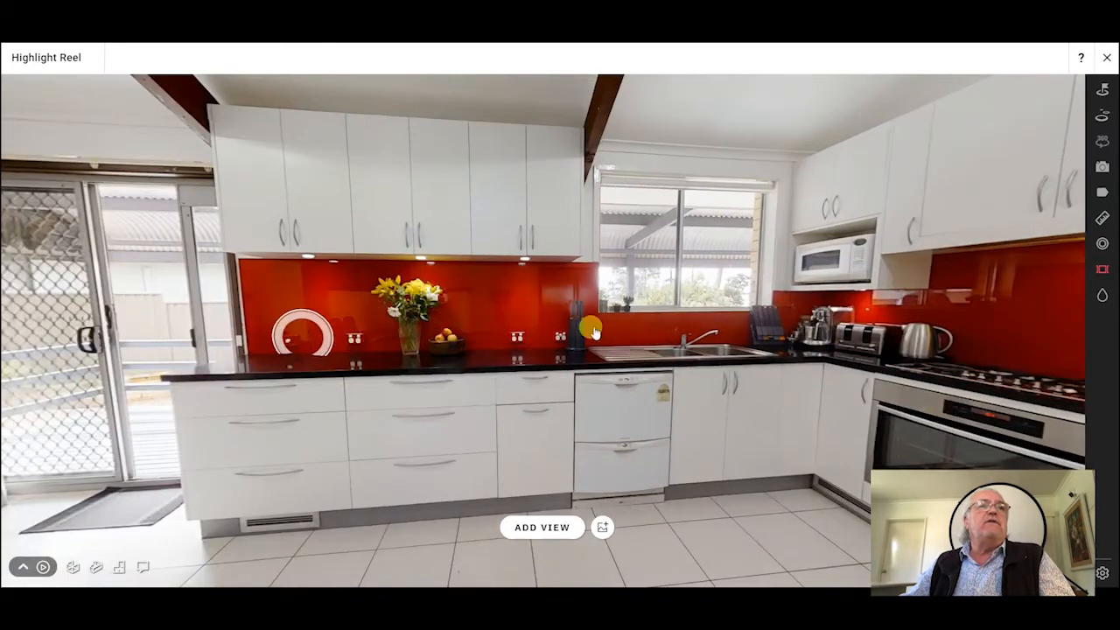
{"action": "left_click", "coordinate": [593, 332]}
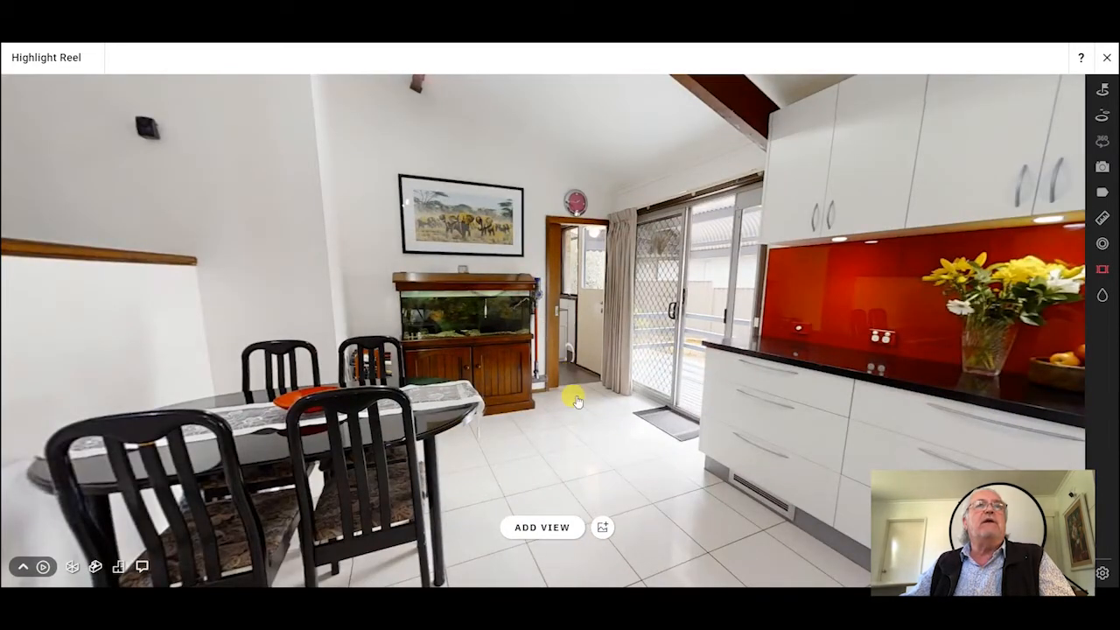
{"action": "left_click_drag", "start_coordinate": [592, 379], "coordinate": [486, 359]}
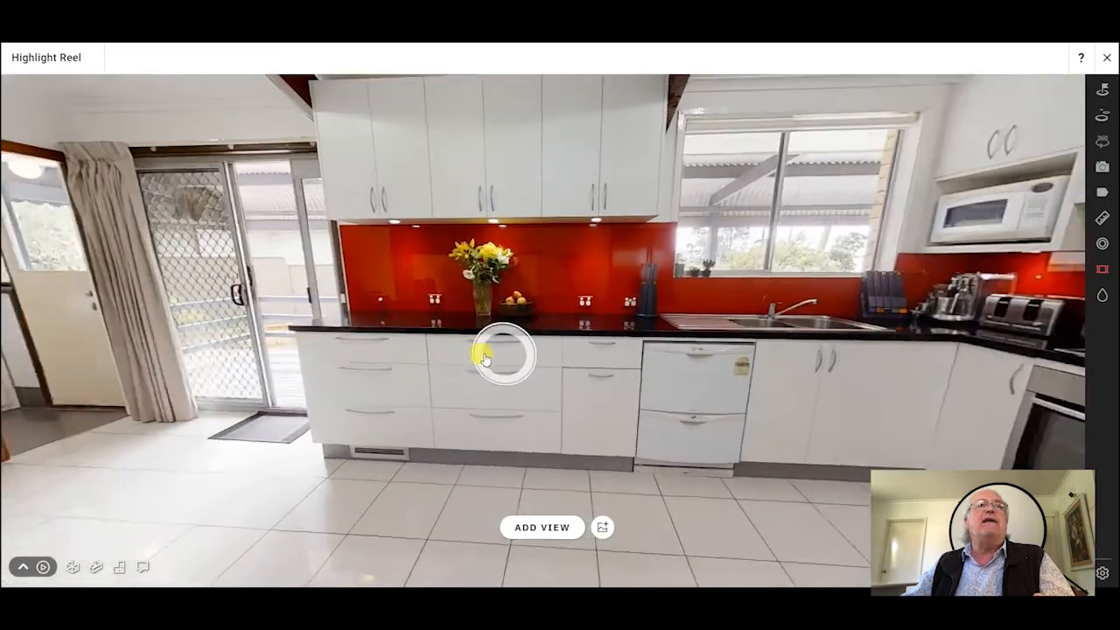
{"action": "left_click", "coordinate": [597, 352]}
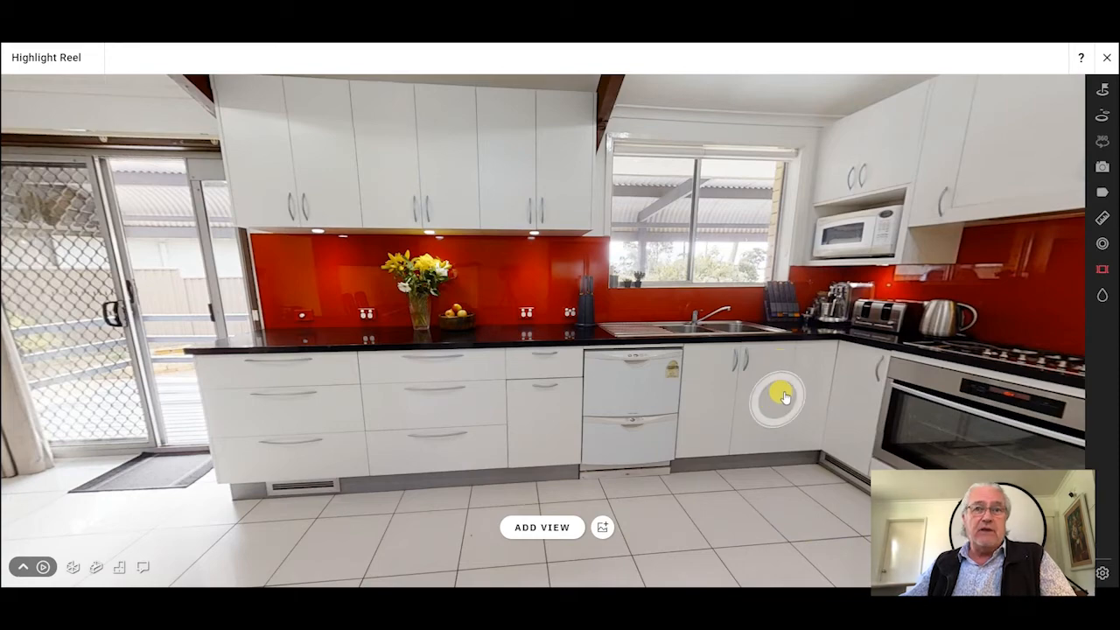
{"action": "left_click", "coordinate": [783, 392]}
{"action": "left_click", "coordinate": [822, 378]}
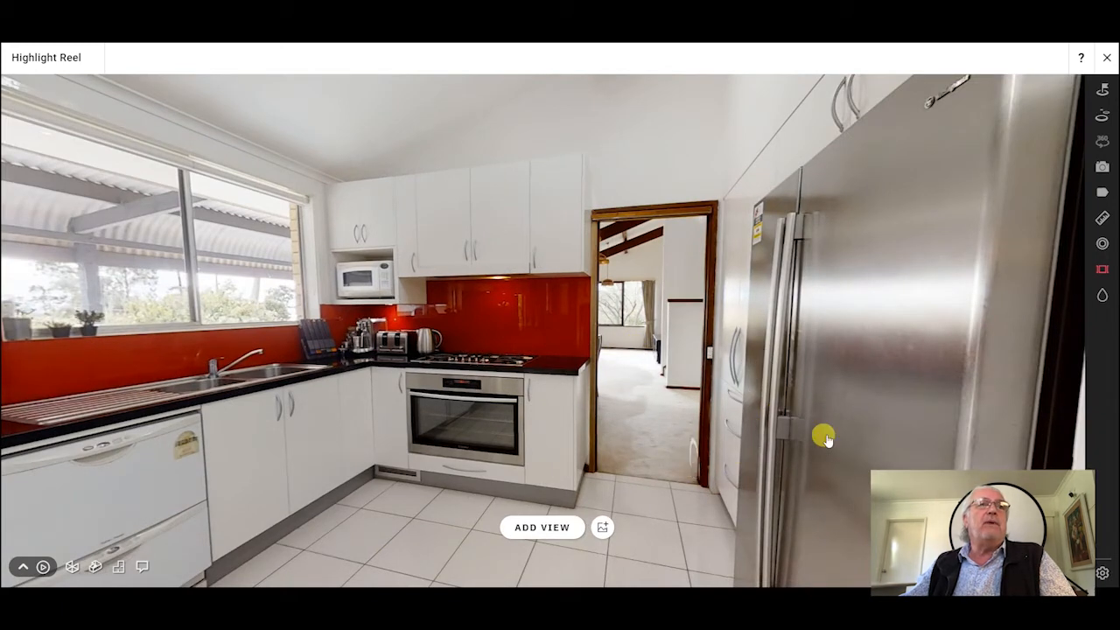
{"action": "left_click_drag", "start_coordinate": [645, 475], "coordinate": [564, 464]}
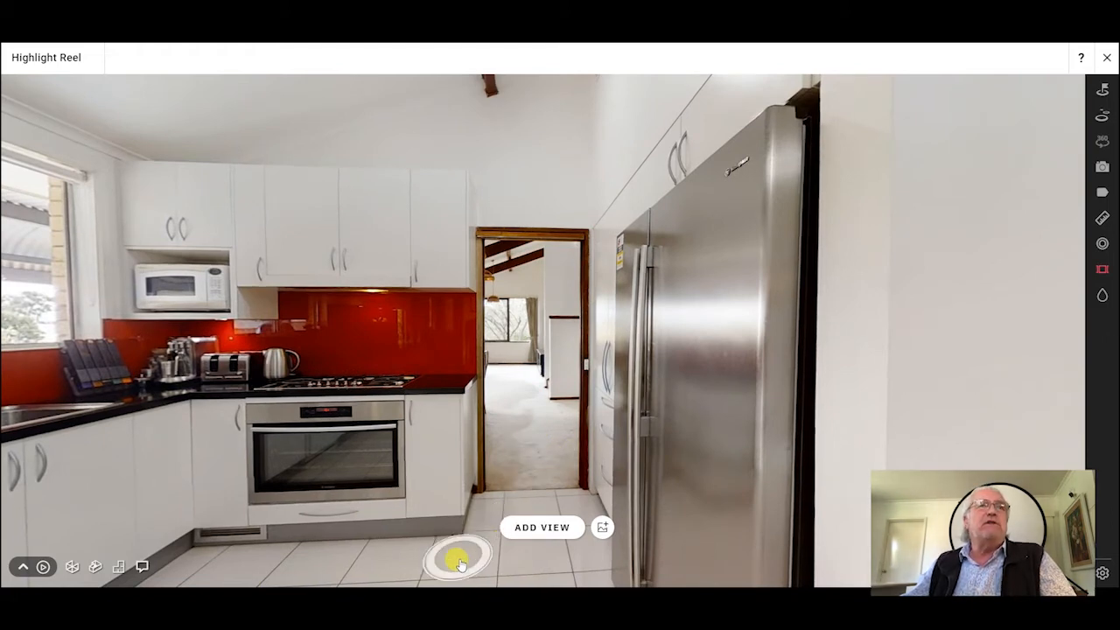
{"action": "left_click", "coordinate": [481, 542]}
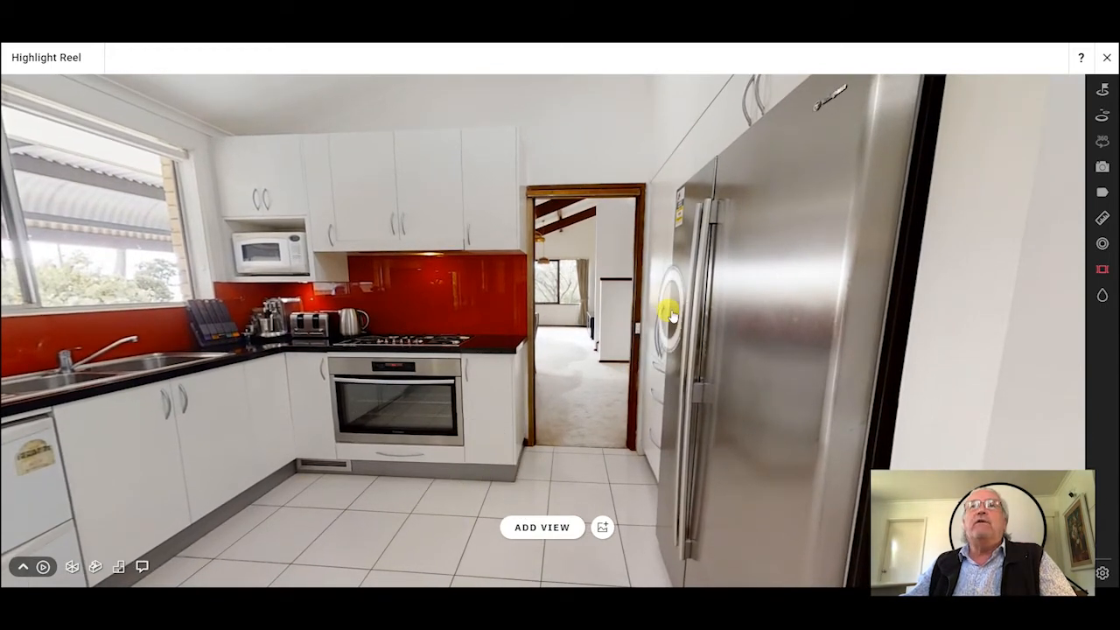
{"action": "left_click", "coordinate": [699, 351]}
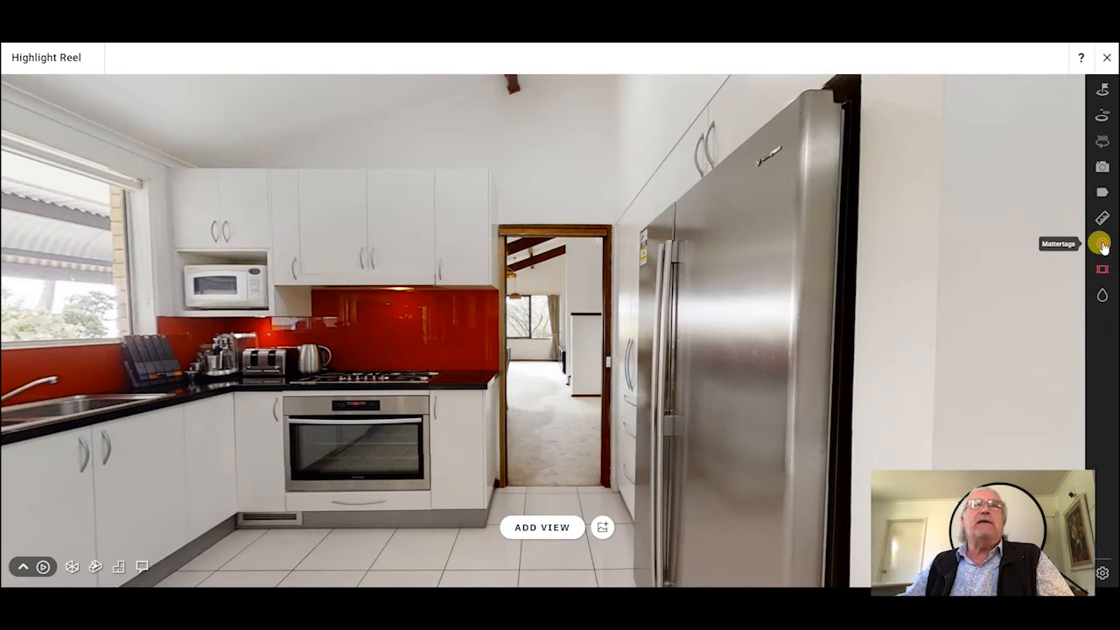
- Open the Mattertags editor, view the red Westinghouse Fridge Freezer tag and play and pause its embedded video
{"action": "left_click", "coordinate": [1102, 246]}
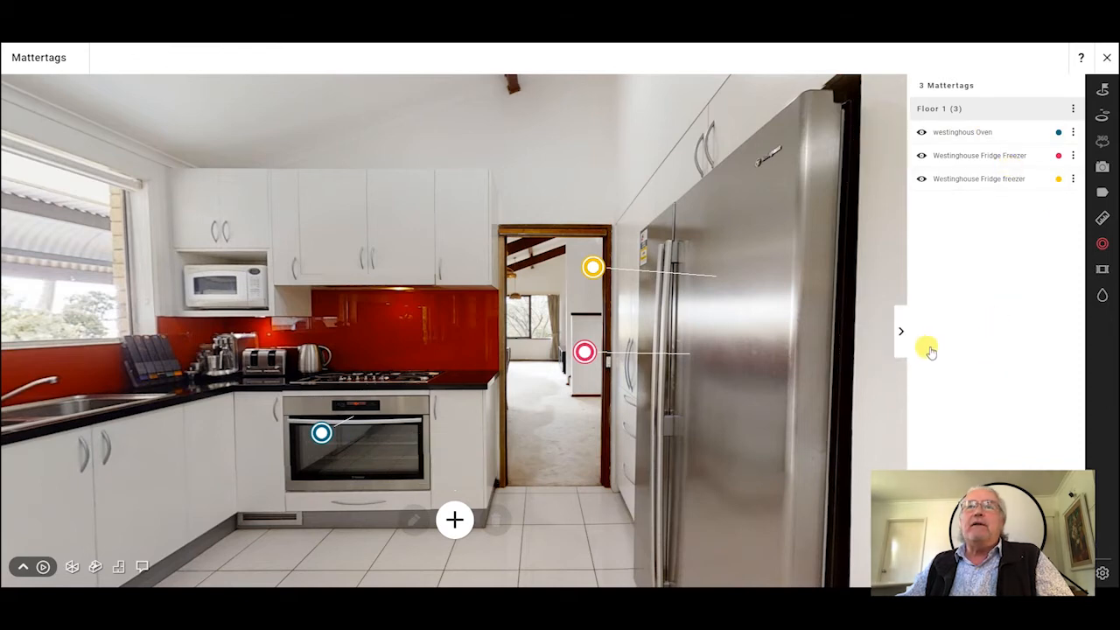
{"action": "left_click", "coordinate": [905, 335]}
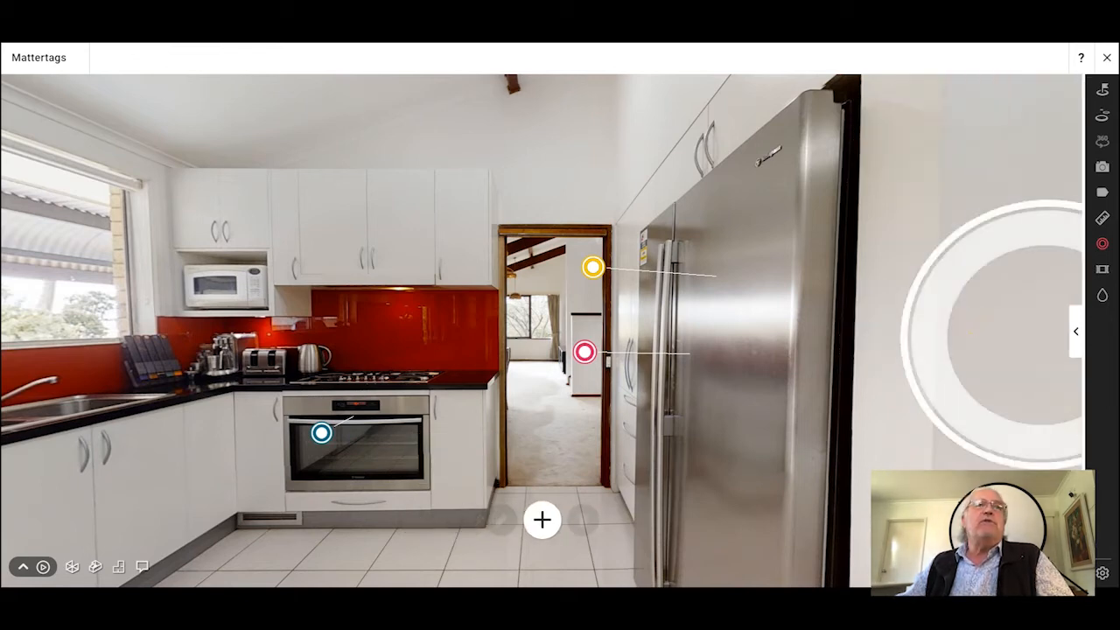
{"action": "left_click", "coordinate": [1078, 324]}
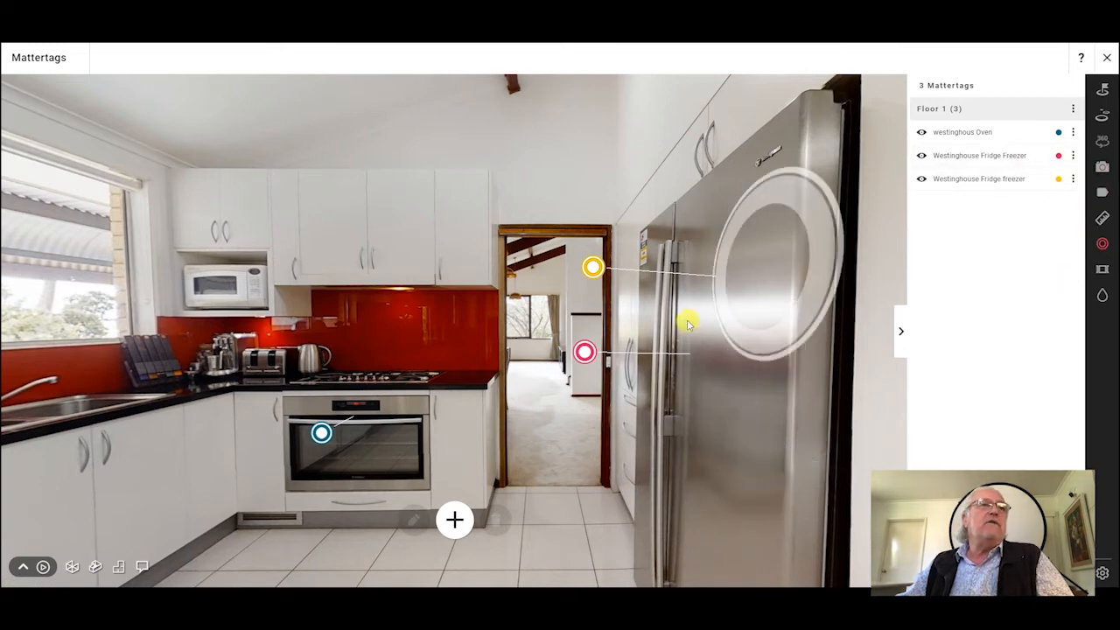
{"action": "left_click", "coordinate": [585, 353]}
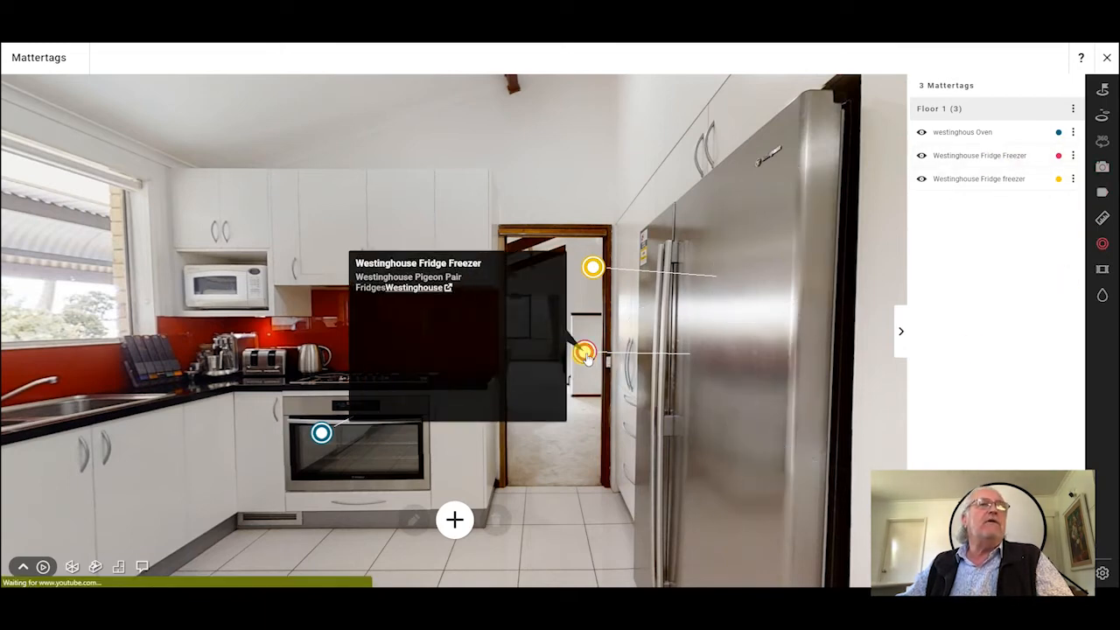
{"action": "left_click", "coordinate": [542, 366]}
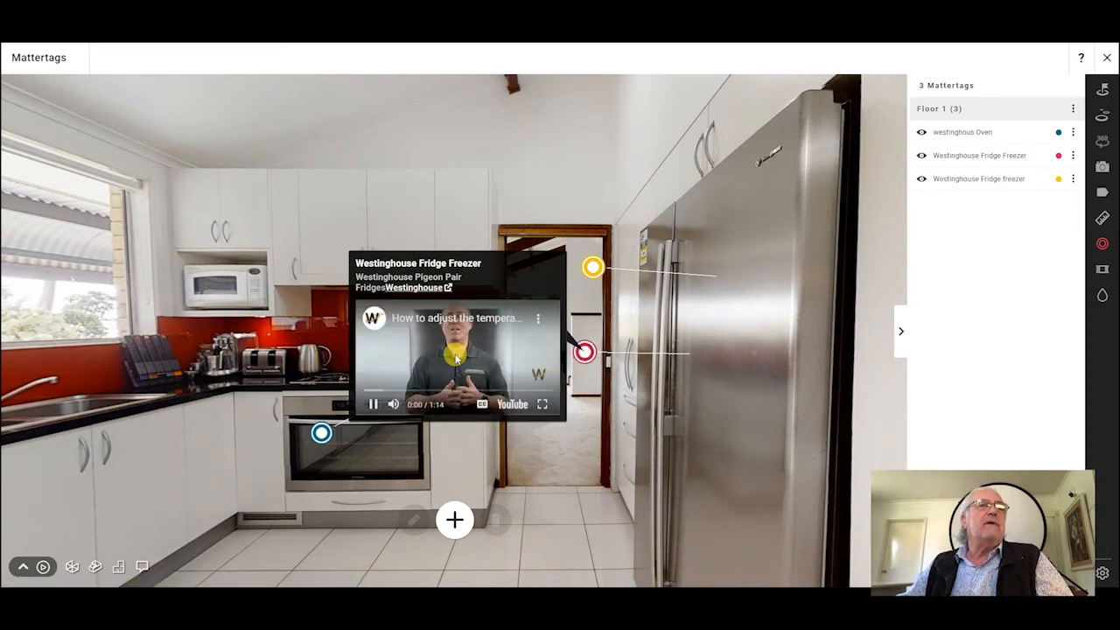
{"action": "left_click", "coordinate": [372, 404]}
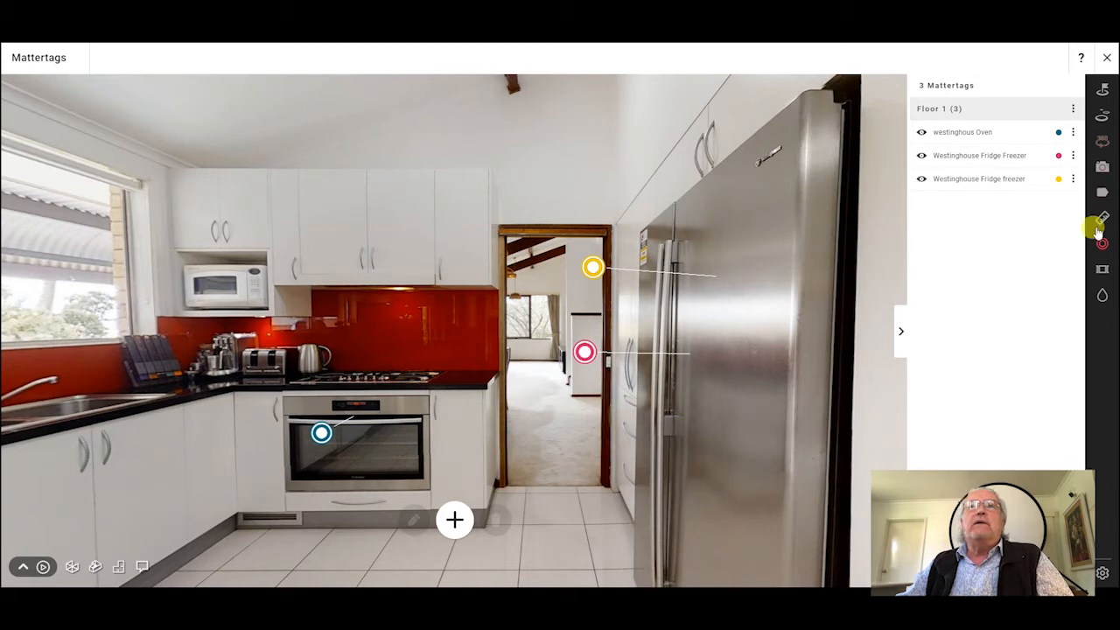
- Hide the tag list and add a Mattertag on the red splashback, titled "Splash bacl" with the description "Glass"
{"action": "left_click", "coordinate": [904, 332]}
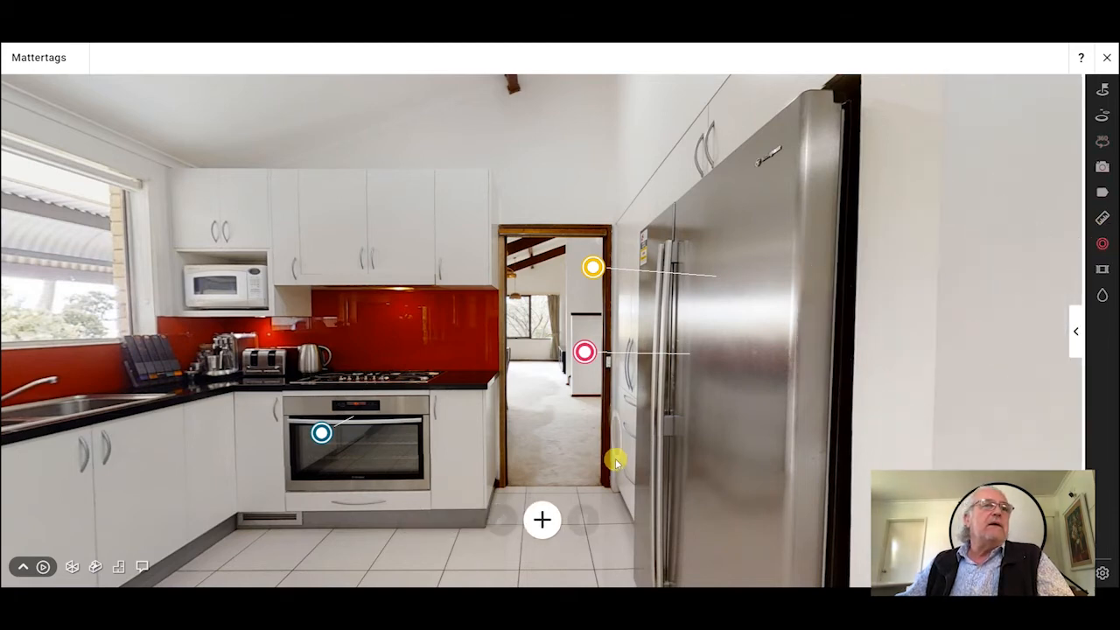
{"action": "left_click", "coordinate": [541, 521]}
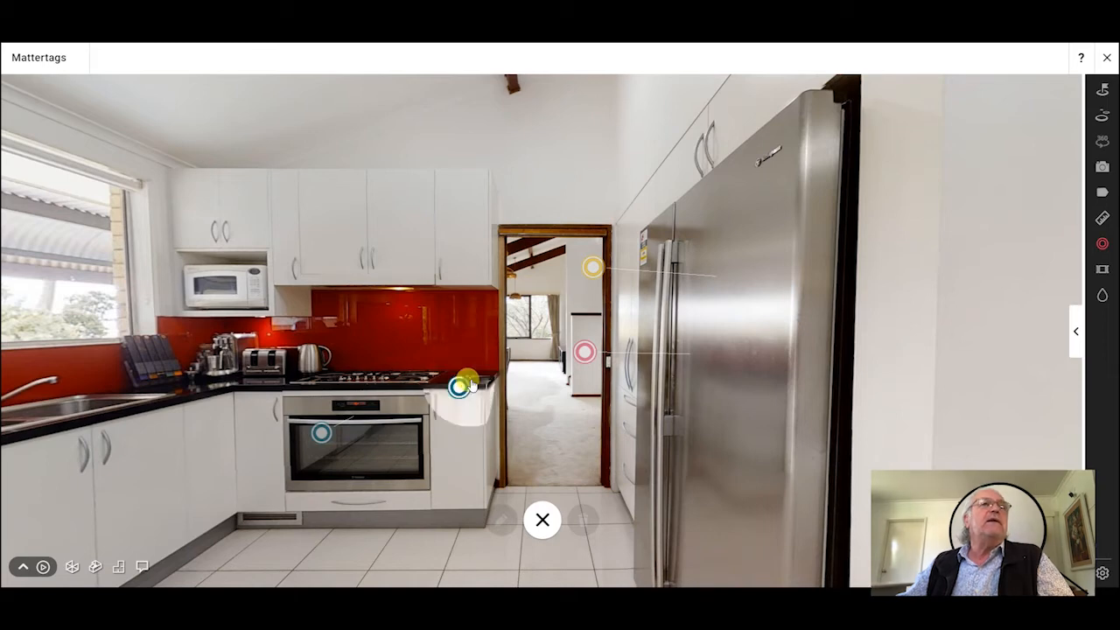
{"action": "left_click", "coordinate": [445, 324]}
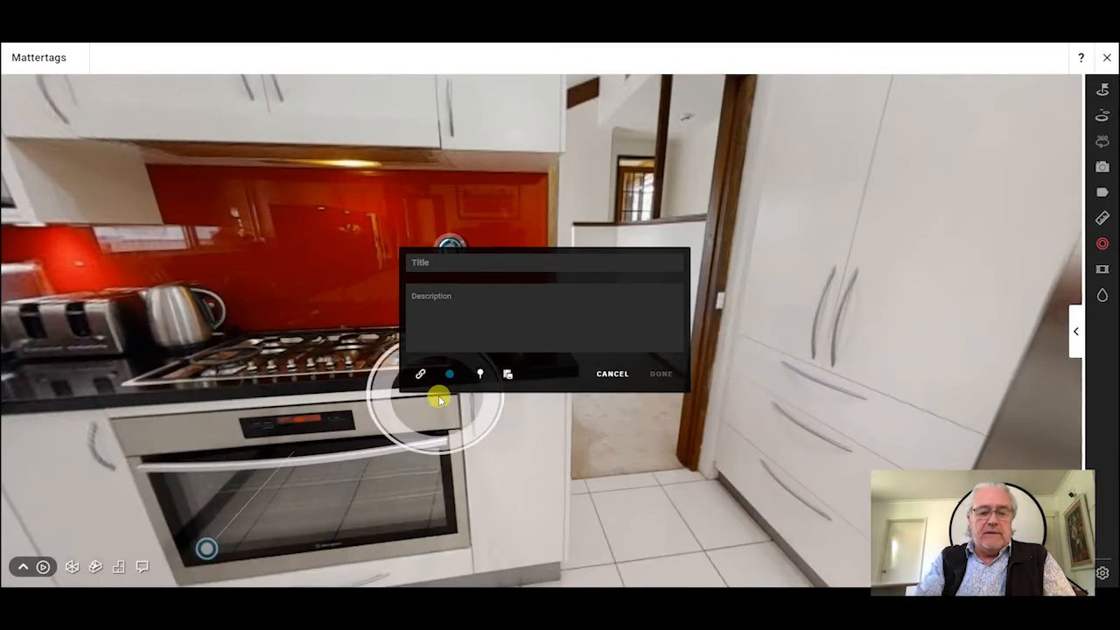
{"action": "left_click", "coordinate": [464, 310]}
{"action": "left_click", "coordinate": [474, 260]}
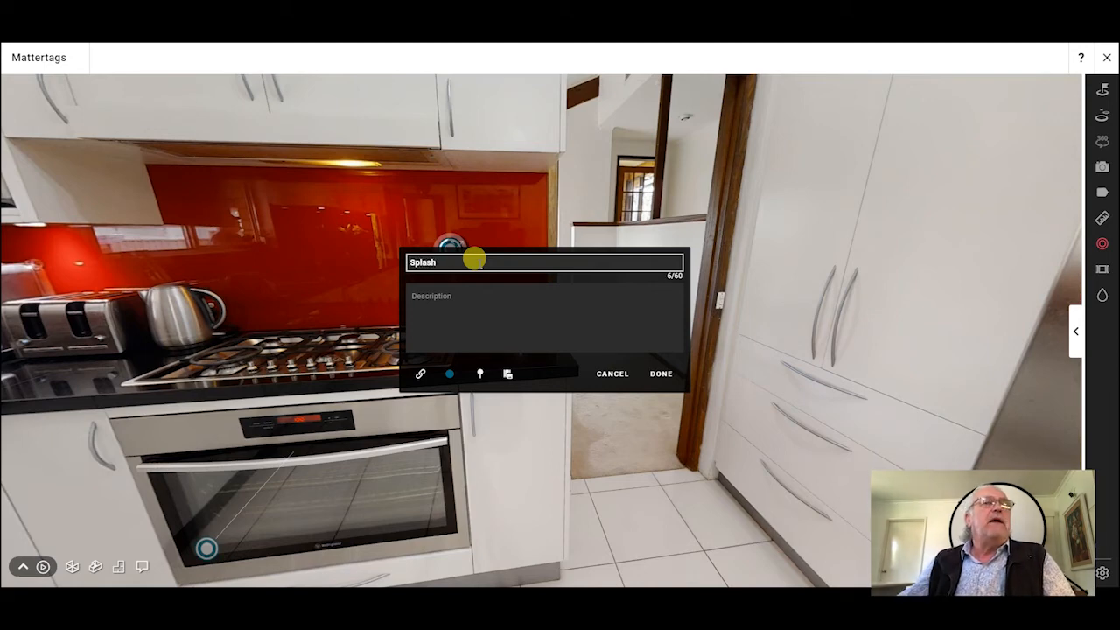
{"action": "type", "text": "Splash back"}
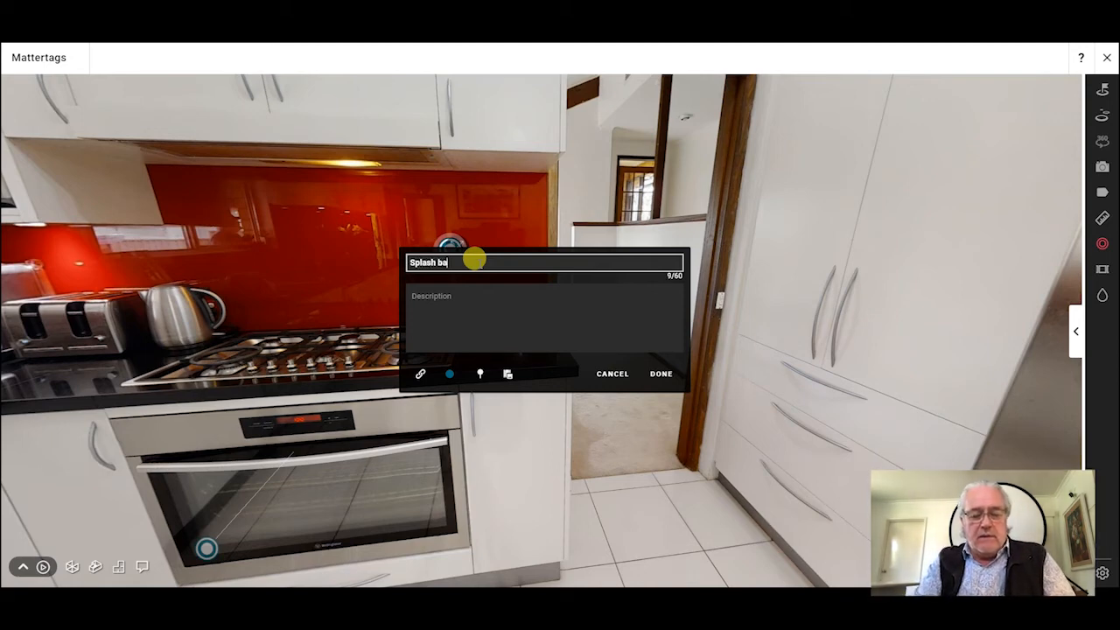
{"action": "left_click", "coordinate": [496, 288]}
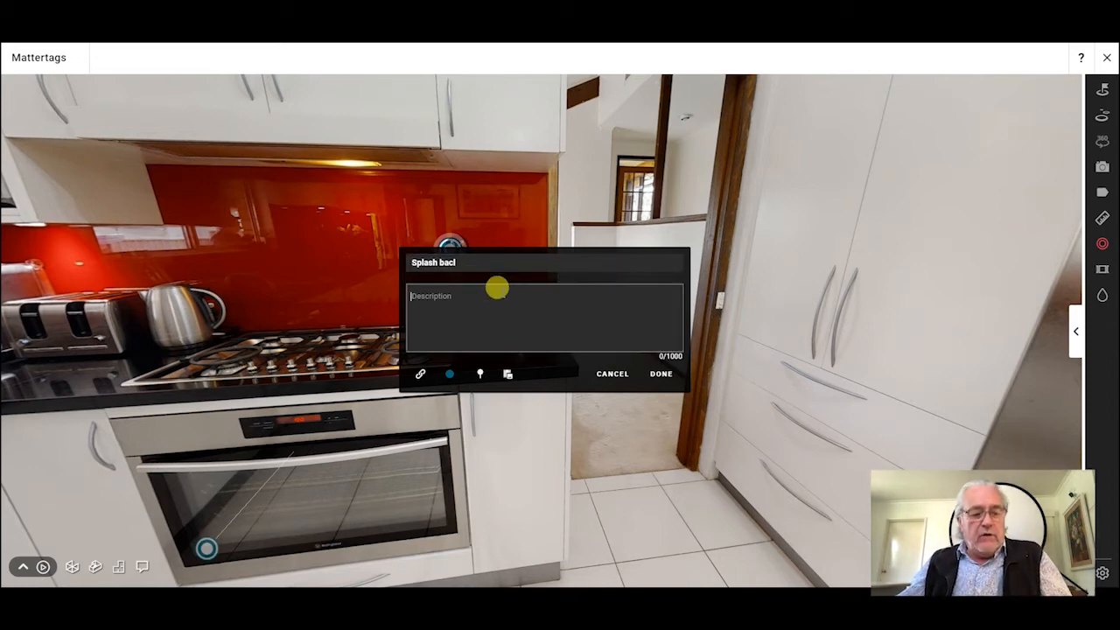
{"action": "type", "text": "G"}
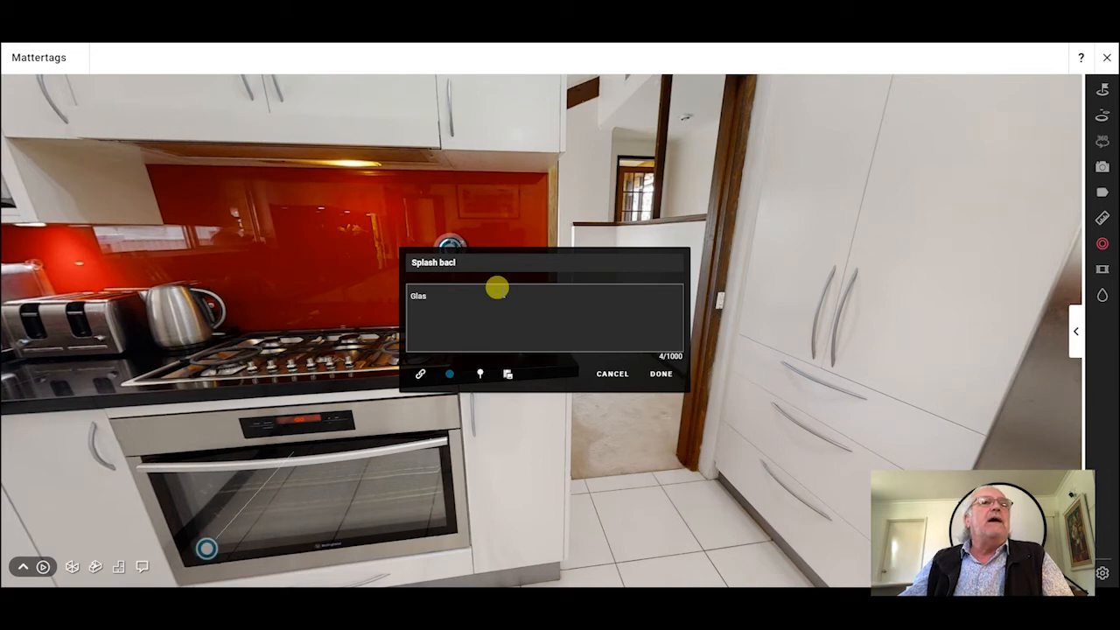
{"action": "type", "text": "lass"}
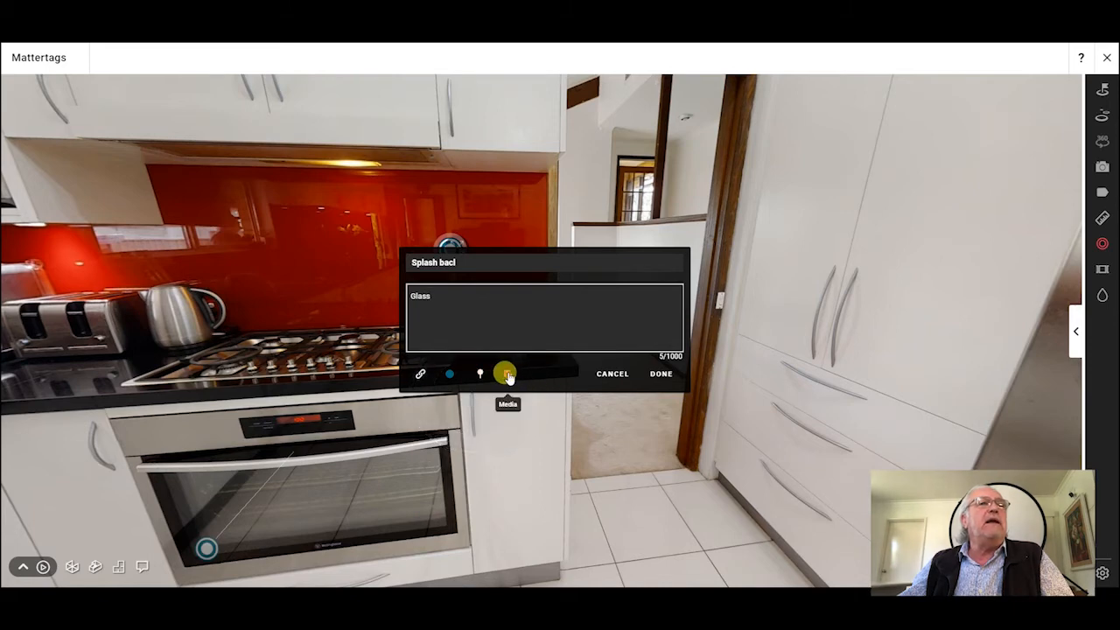
- Check the new splashback tag's media link option without adding a link, set its colour to green and save the tag
{"action": "left_click", "coordinate": [508, 375]}
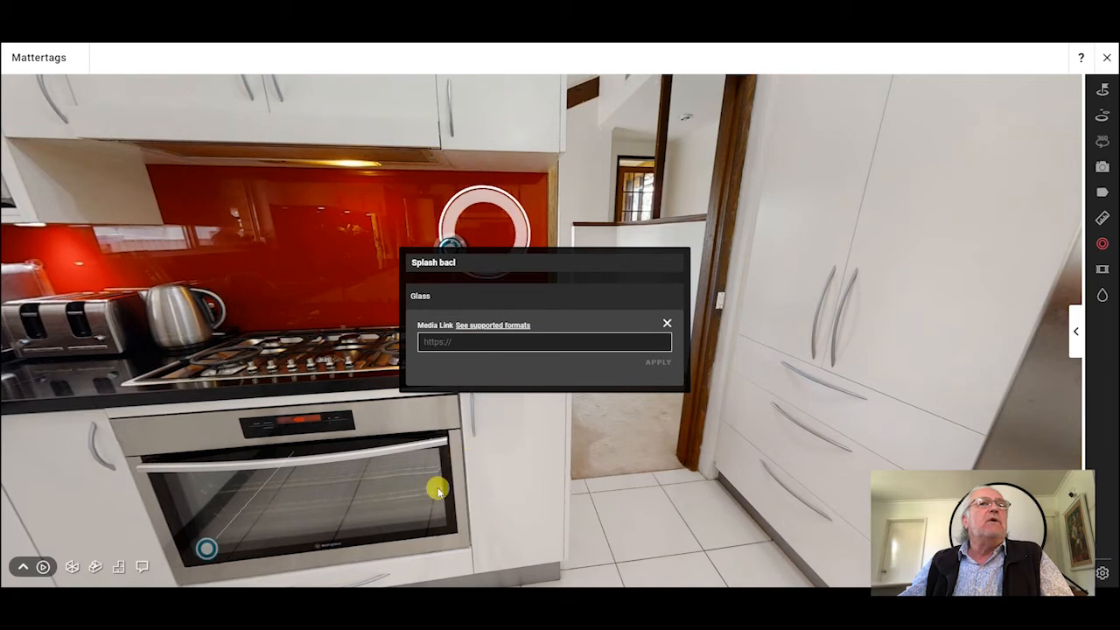
{"action": "left_click", "coordinate": [666, 323]}
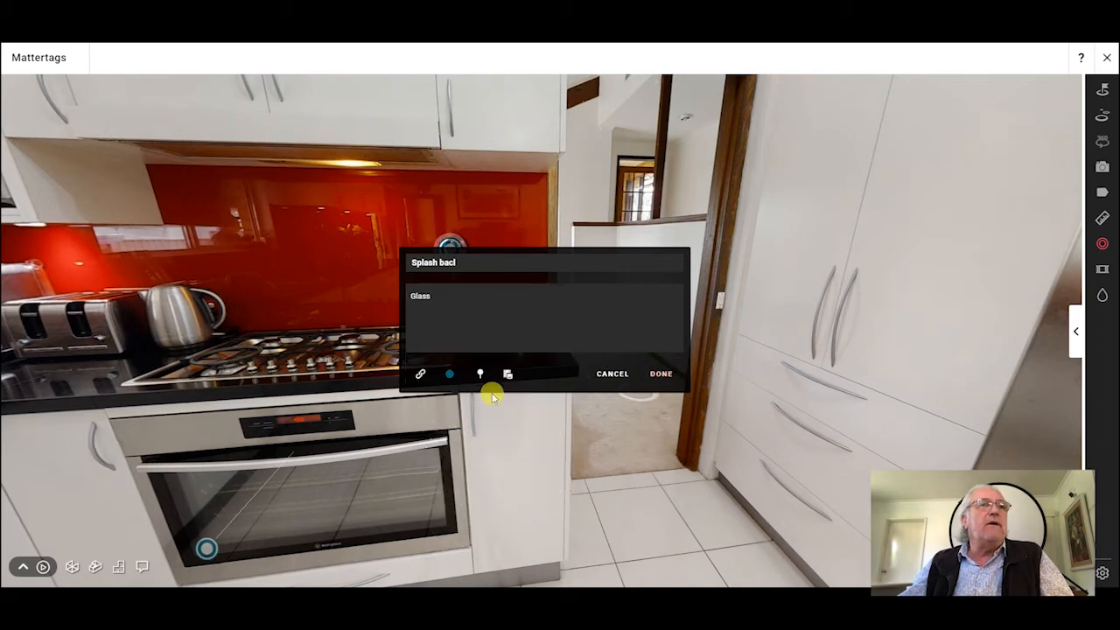
{"action": "left_click", "coordinate": [449, 373]}
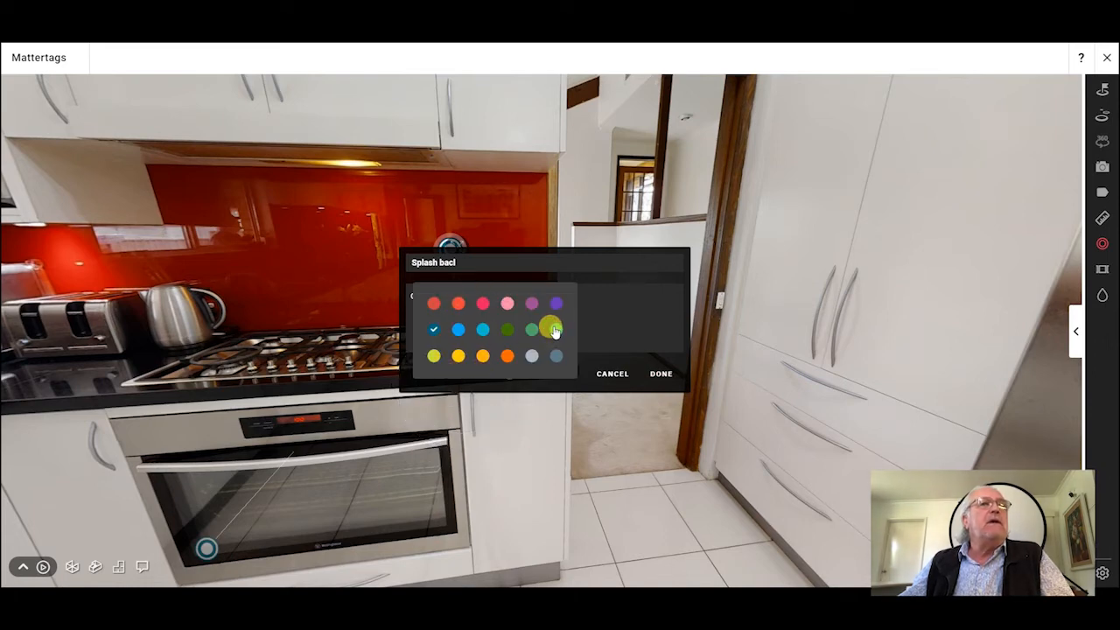
{"action": "left_click", "coordinate": [554, 329]}
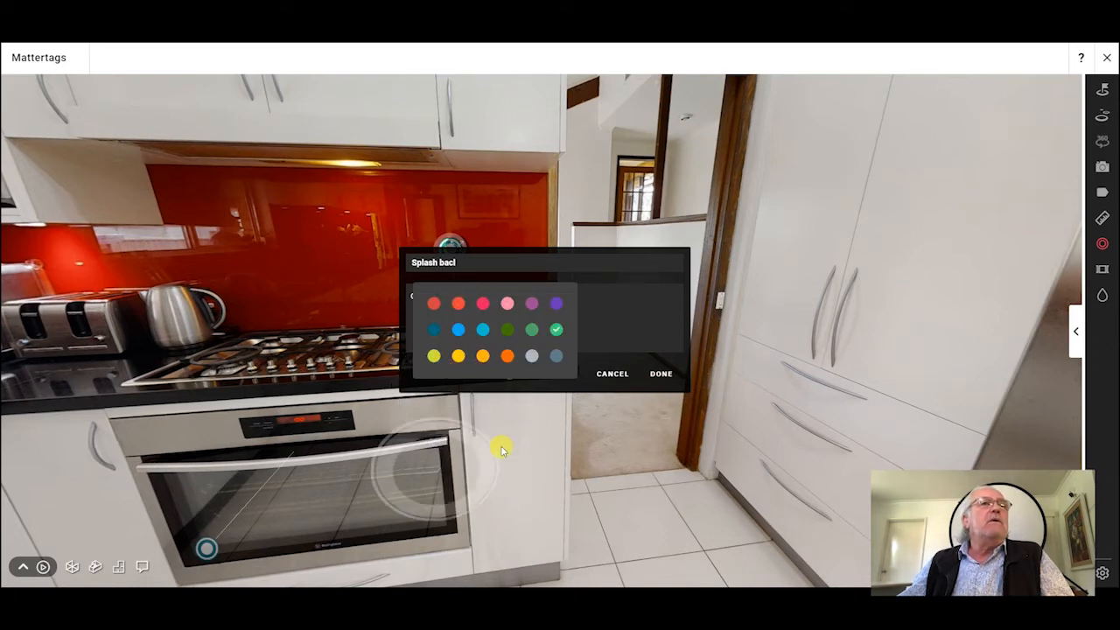
{"action": "left_click", "coordinate": [660, 372]}
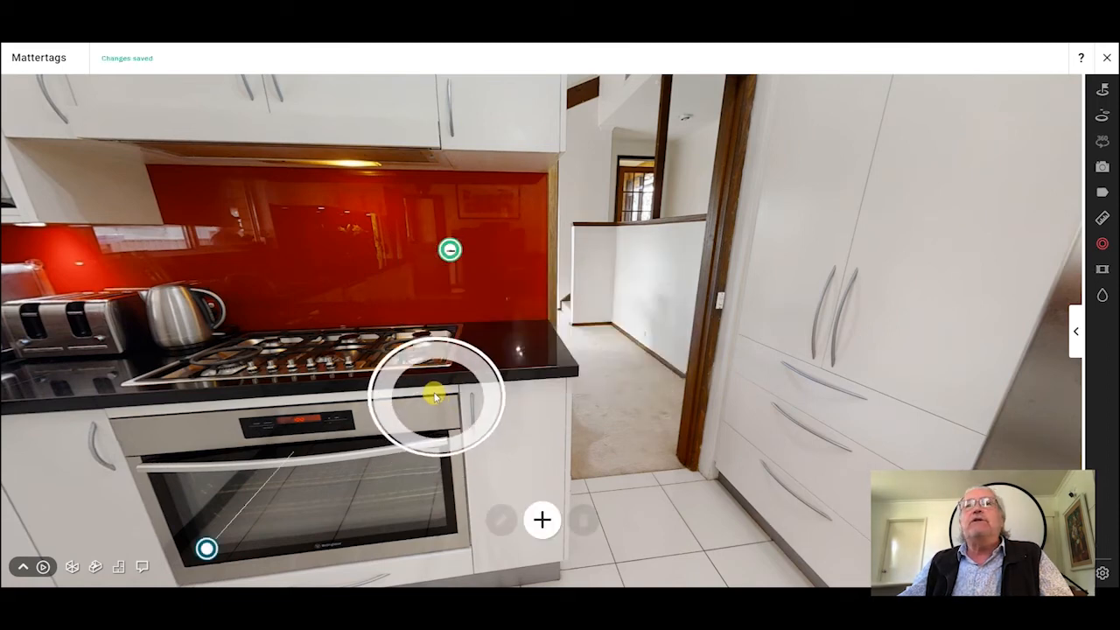
- Preview the splashback tag, reopen it for editing from the tag list, and examine its link options without changing anything
{"action": "mouse_move", "coordinate": [451, 251]}
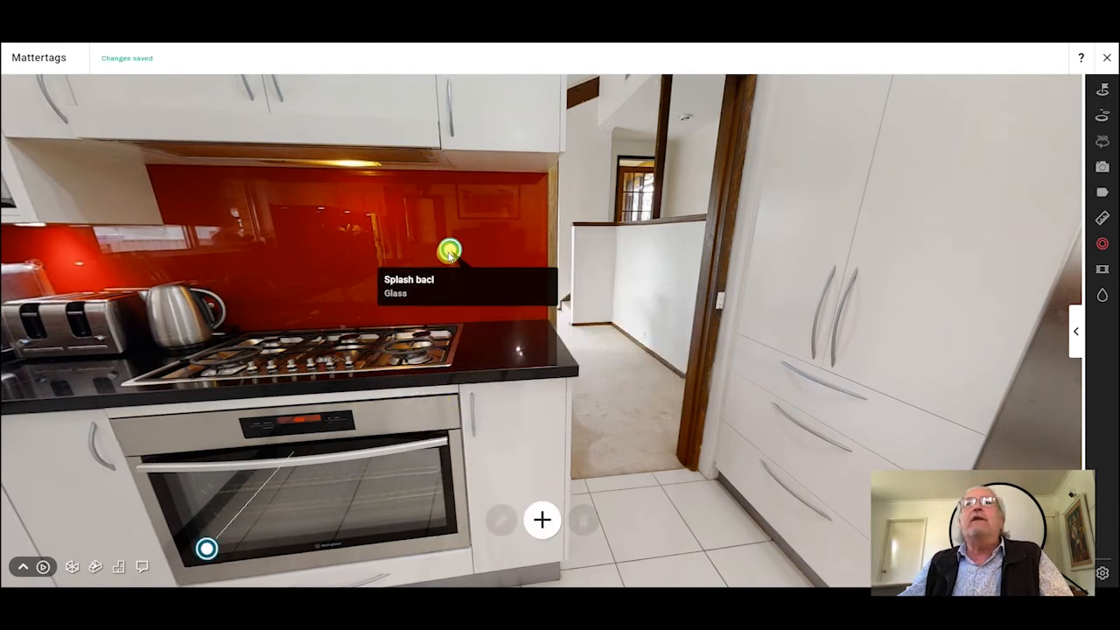
{"action": "left_click", "coordinate": [1077, 331]}
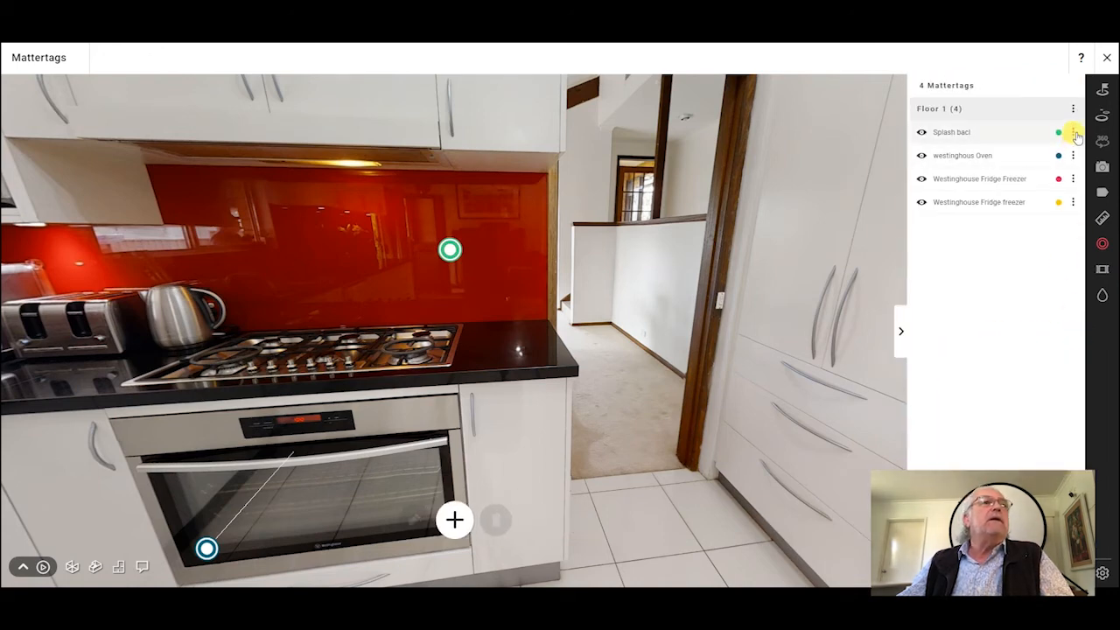
{"action": "left_click", "coordinate": [1074, 133]}
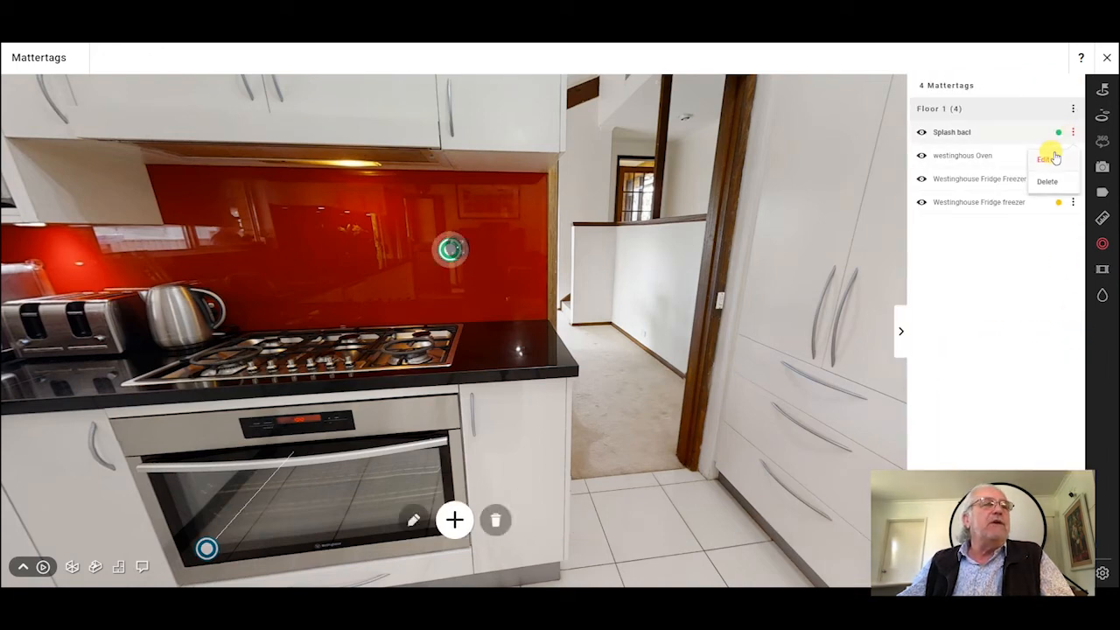
{"action": "left_click", "coordinate": [1049, 158]}
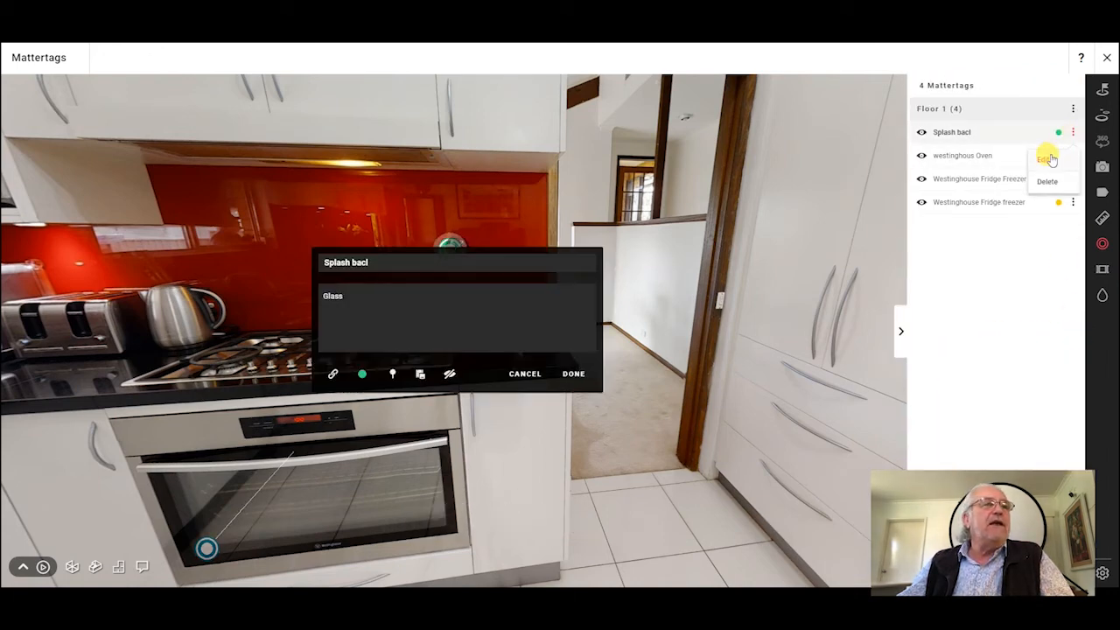
{"action": "left_click", "coordinate": [331, 377]}
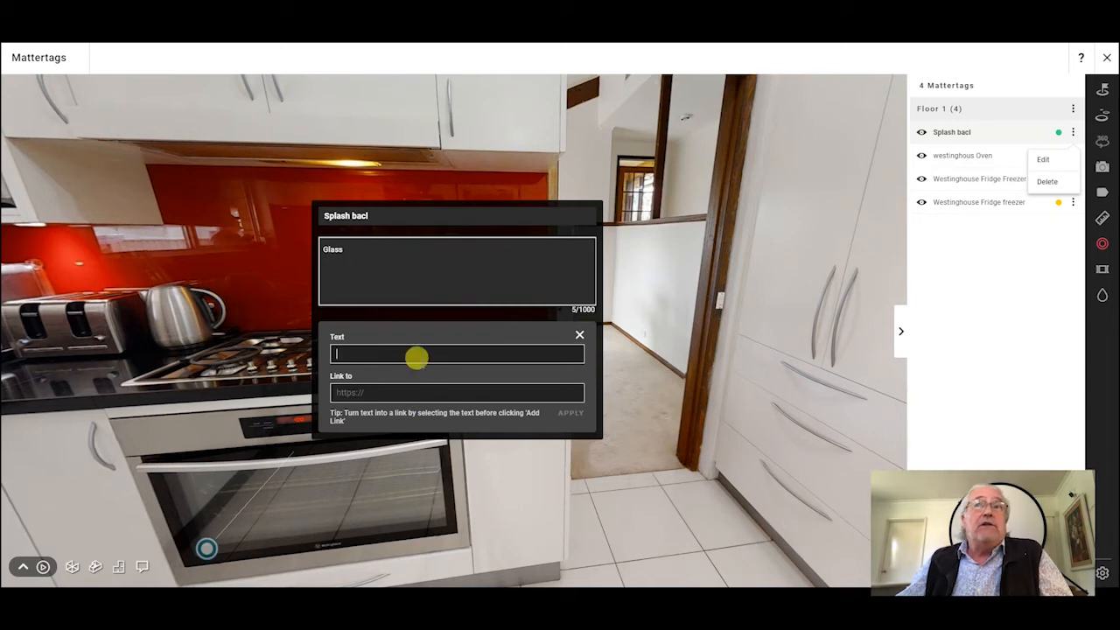
{"action": "left_click", "coordinate": [579, 337]}
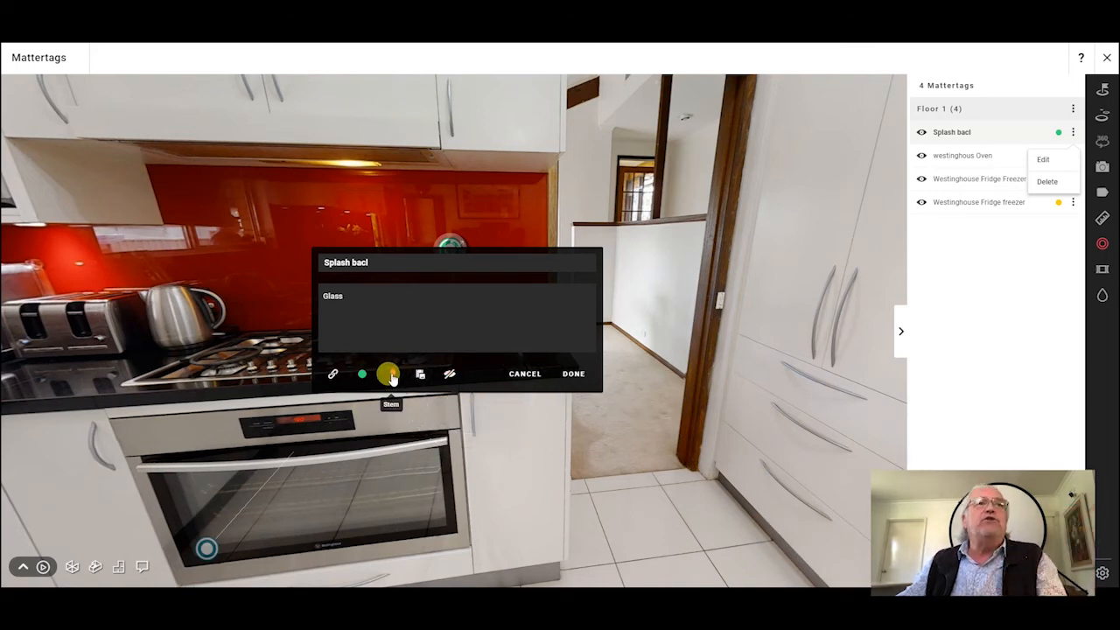
{"action": "left_click", "coordinate": [574, 373]}
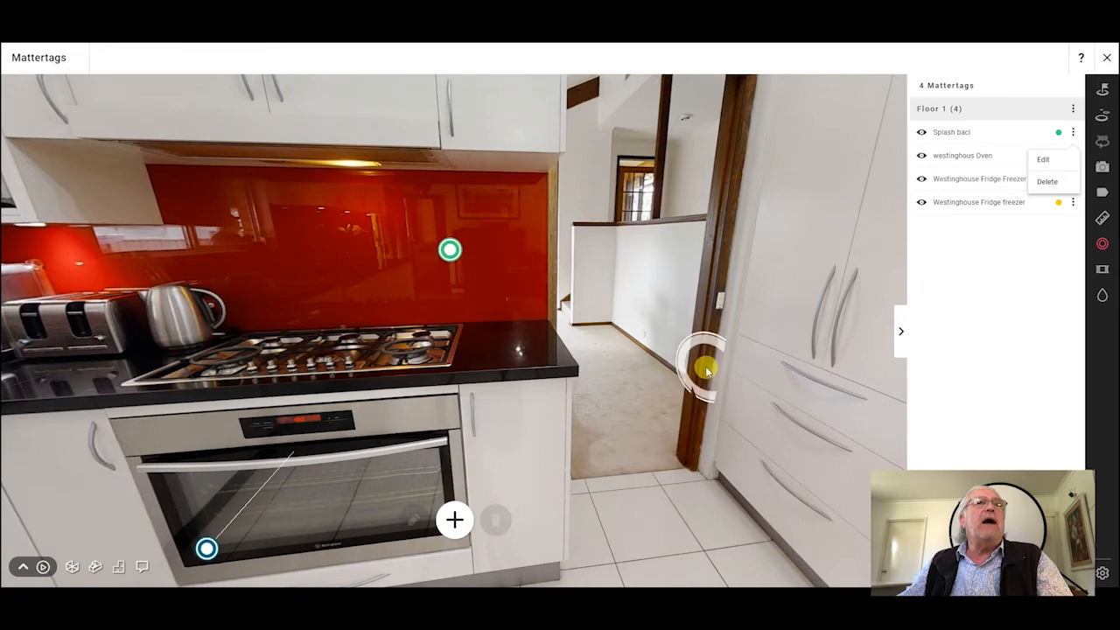
- Close the splashback tag's options, look around the kitchen and its tags, and collapse the Mattertags list
{"action": "left_click", "coordinate": [680, 399]}
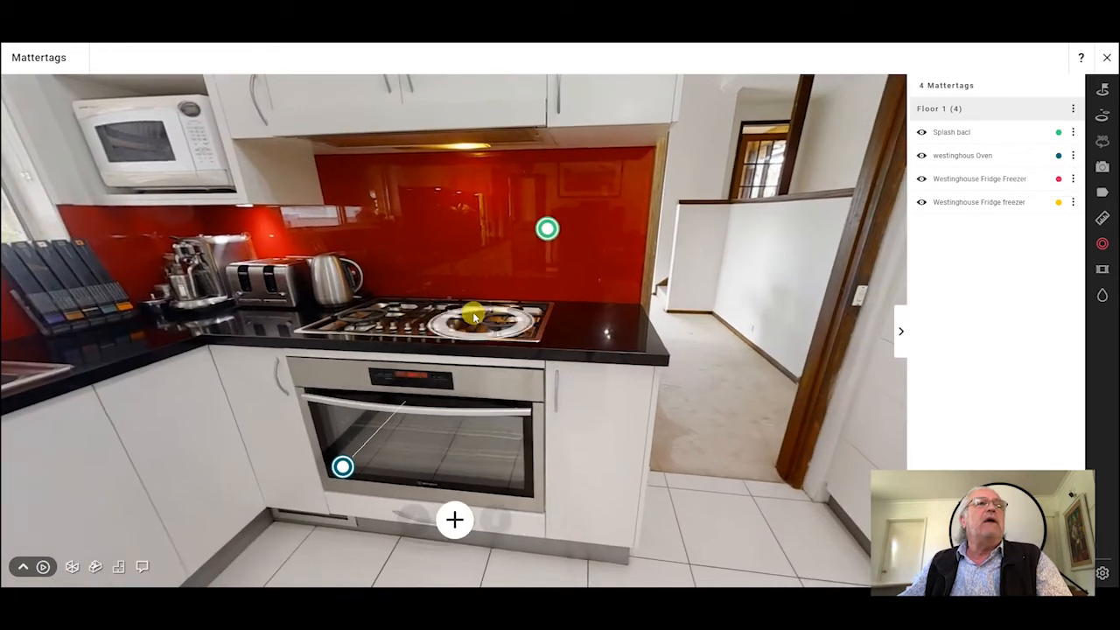
{"action": "left_click_drag", "start_coordinate": [484, 326], "coordinate": [732, 340]}
{"action": "left_click_drag", "start_coordinate": [622, 323], "coordinate": [794, 304]}
{"action": "mouse_move", "coordinate": [448, 306]}
{"action": "left_mouse_down"}
{"action": "mouse_move", "coordinate": [703, 312]}
{"action": "mouse_move", "coordinate": [694, 306]}
{"action": "left_mouse_up"}
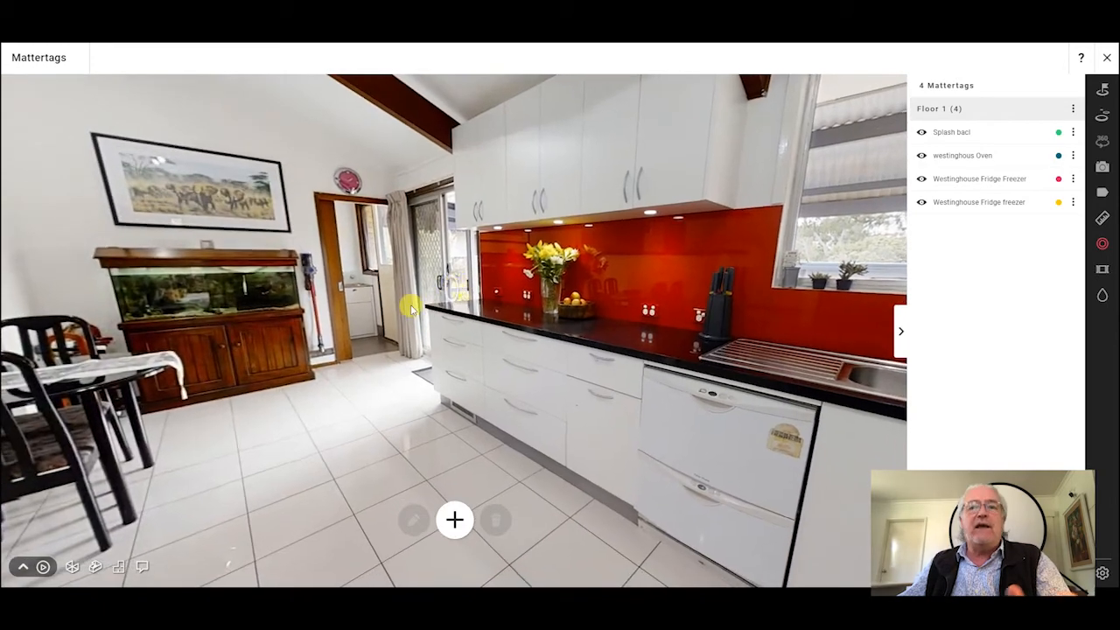
{"action": "left_click_drag", "start_coordinate": [411, 308], "coordinate": [227, 297]}
{"action": "left_click_drag", "start_coordinate": [420, 289], "coordinate": [206, 247]}
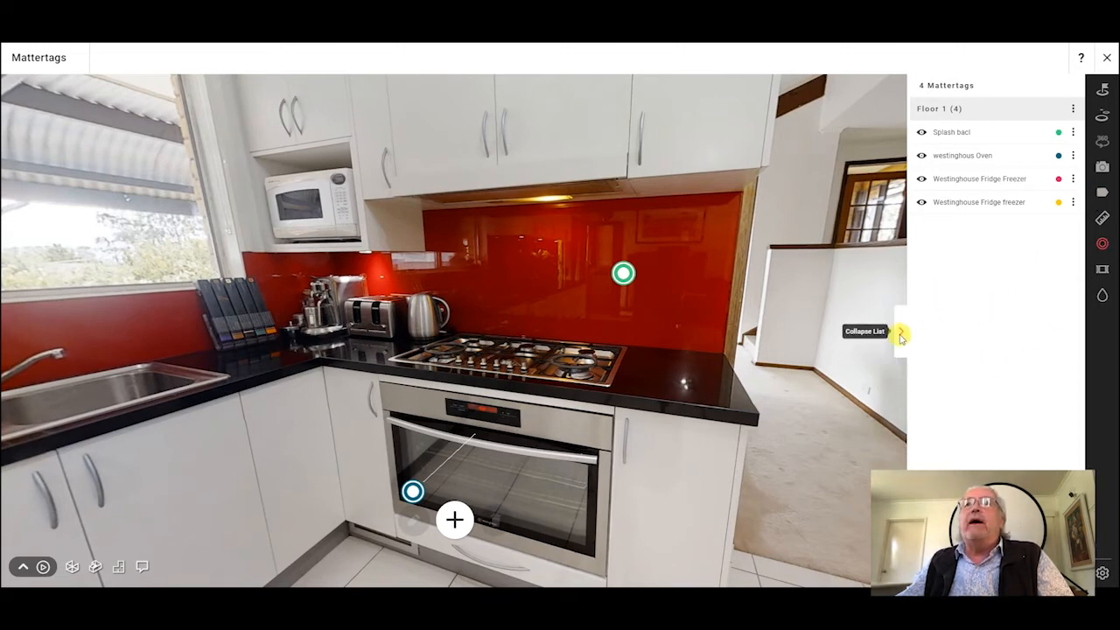
{"action": "left_click", "coordinate": [901, 331]}
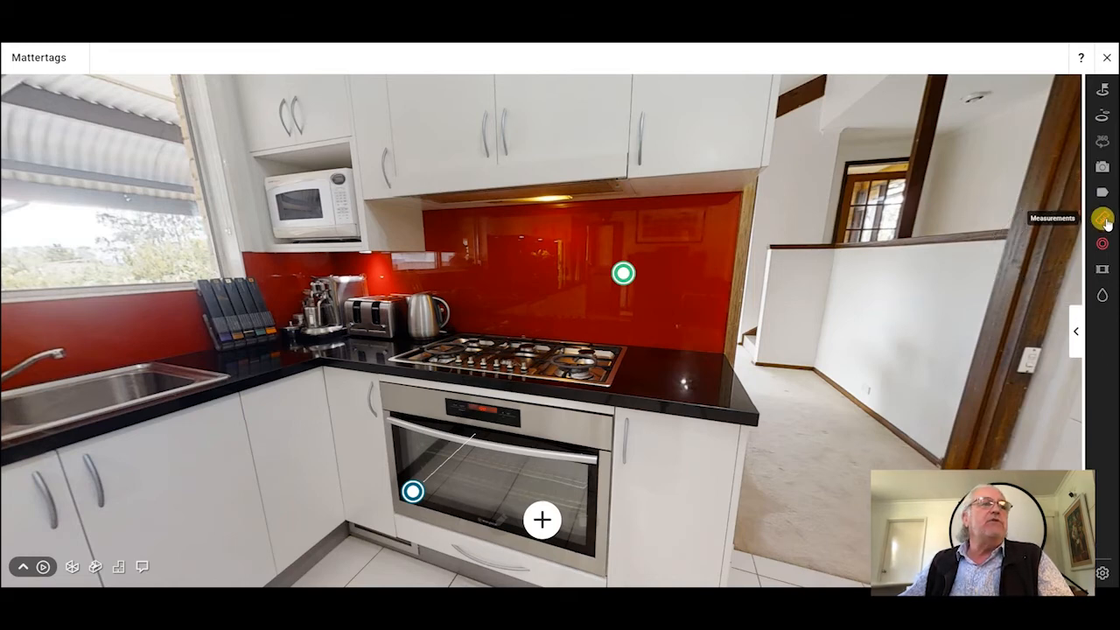
{"action": "left_click_drag", "start_coordinate": [908, 112], "coordinate": [973, 150]}
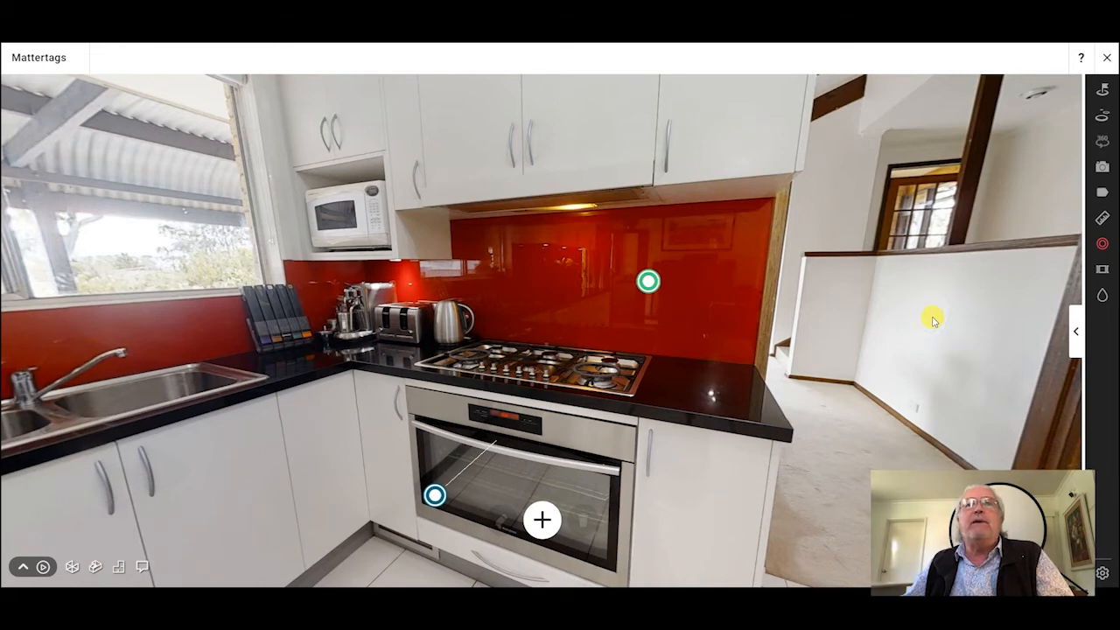
{"action": "left_click", "coordinate": [919, 276]}
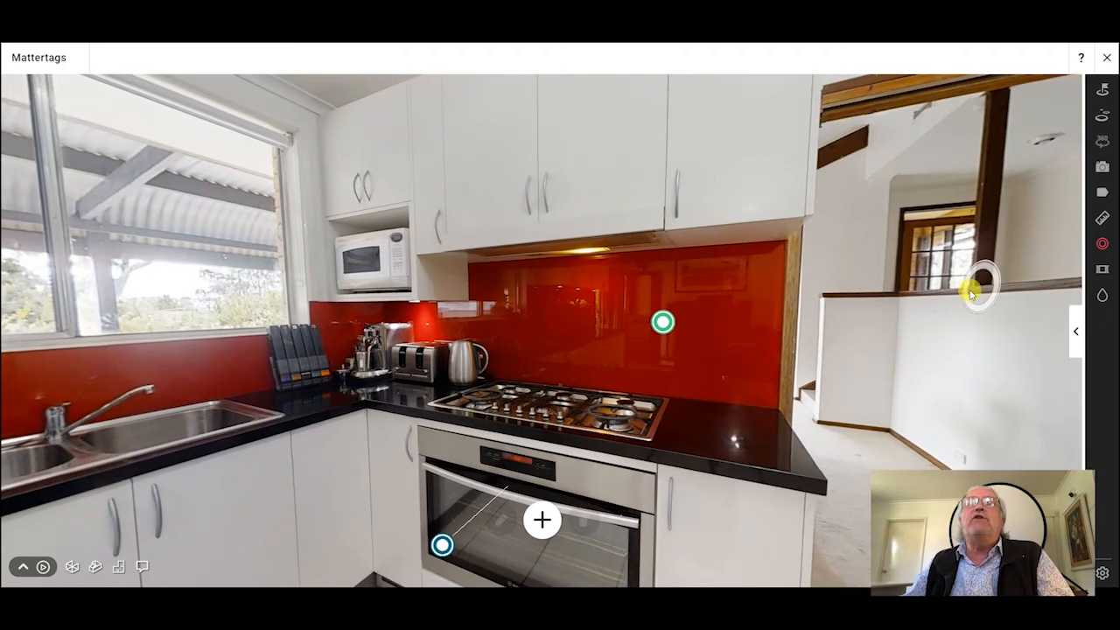
- Open the Labels editor and show the space as a floor plan
{"action": "left_click", "coordinate": [1103, 219]}
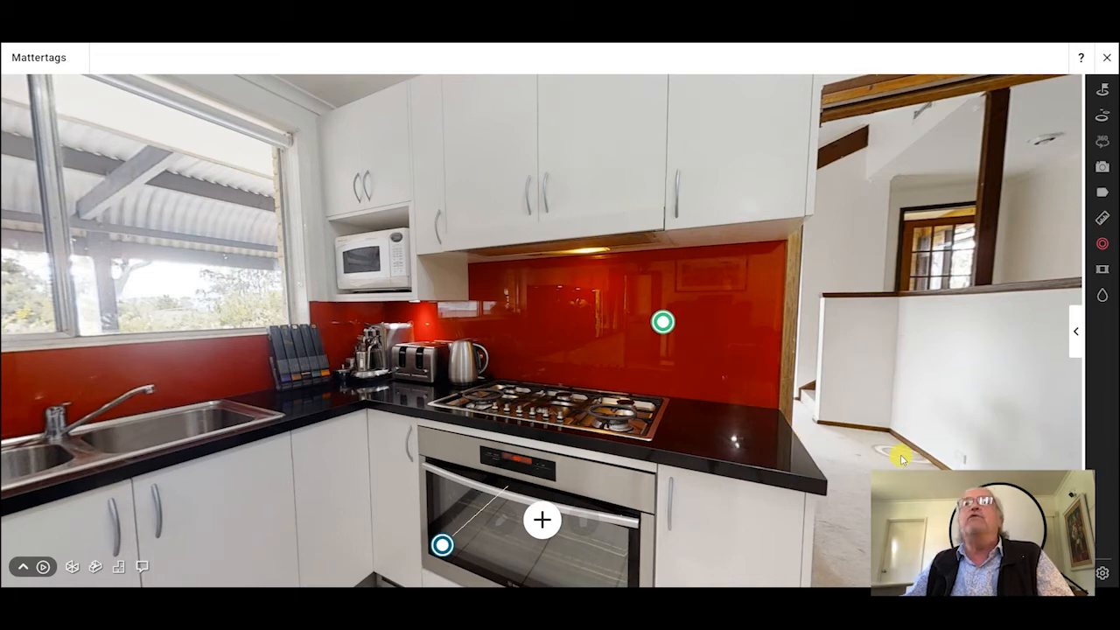
{"action": "left_click", "coordinate": [1102, 217]}
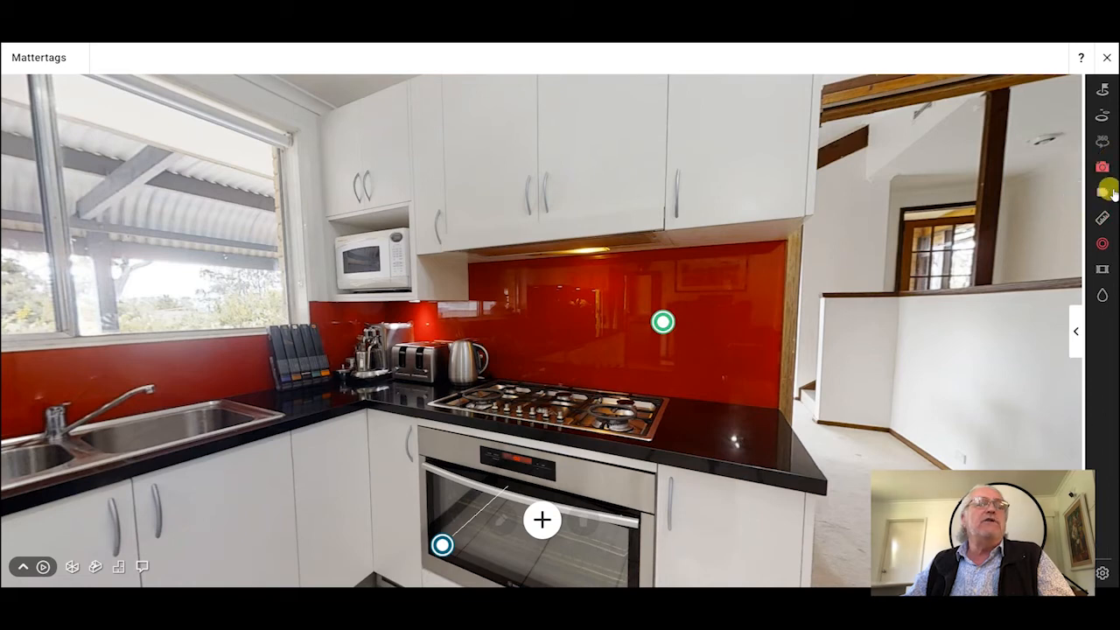
{"action": "left_click", "coordinate": [1099, 193]}
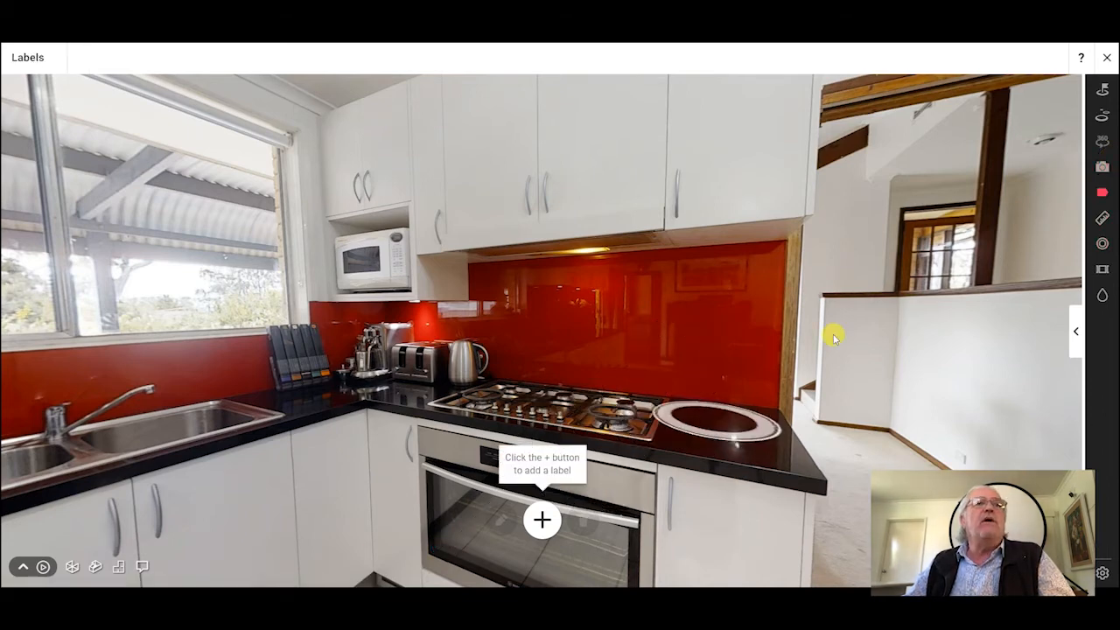
{"action": "left_click", "coordinate": [119, 566]}
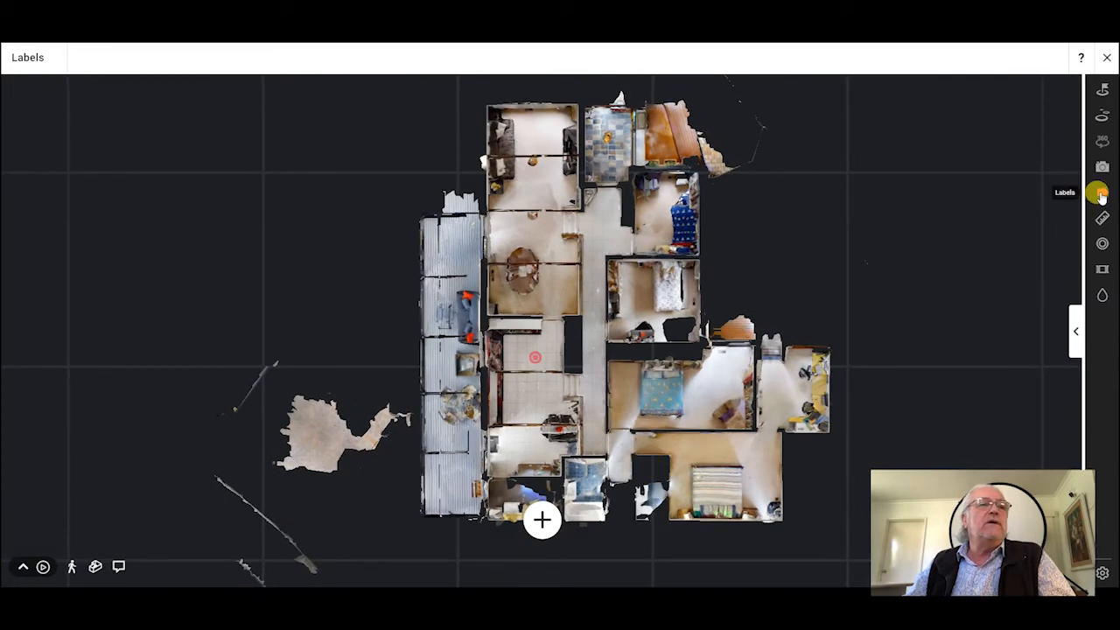
{"action": "left_click", "coordinate": [1100, 194]}
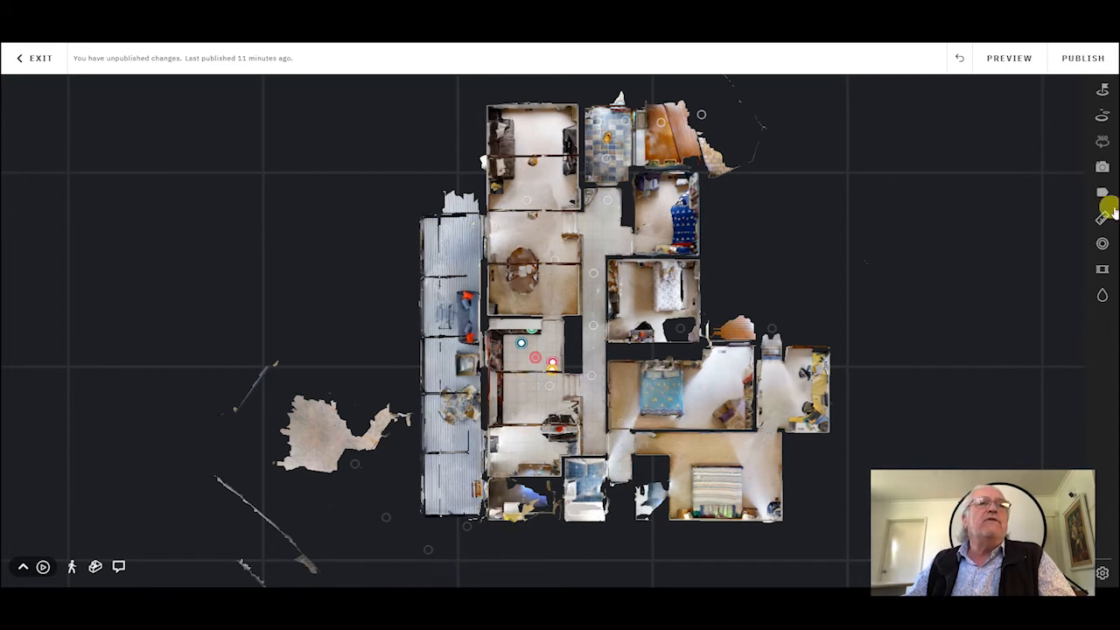
{"action": "left_click", "coordinate": [1102, 194]}
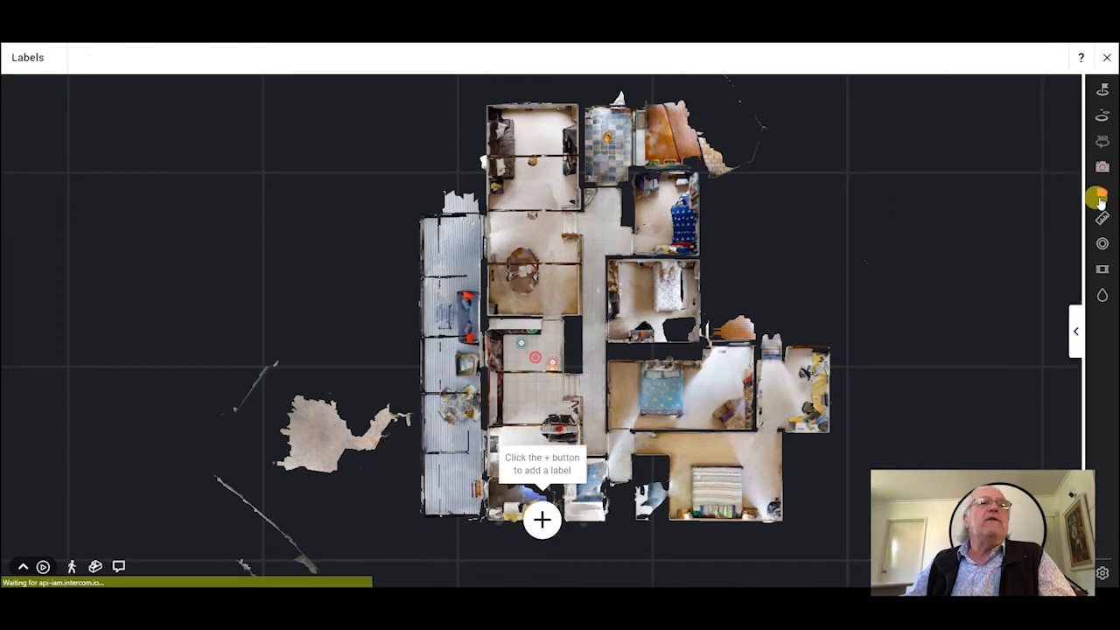
- Add a label named "Kitchen" to the kitchen on the floor plan and examine it in the dollhouse view from another angle
{"action": "left_click", "coordinate": [540, 520]}
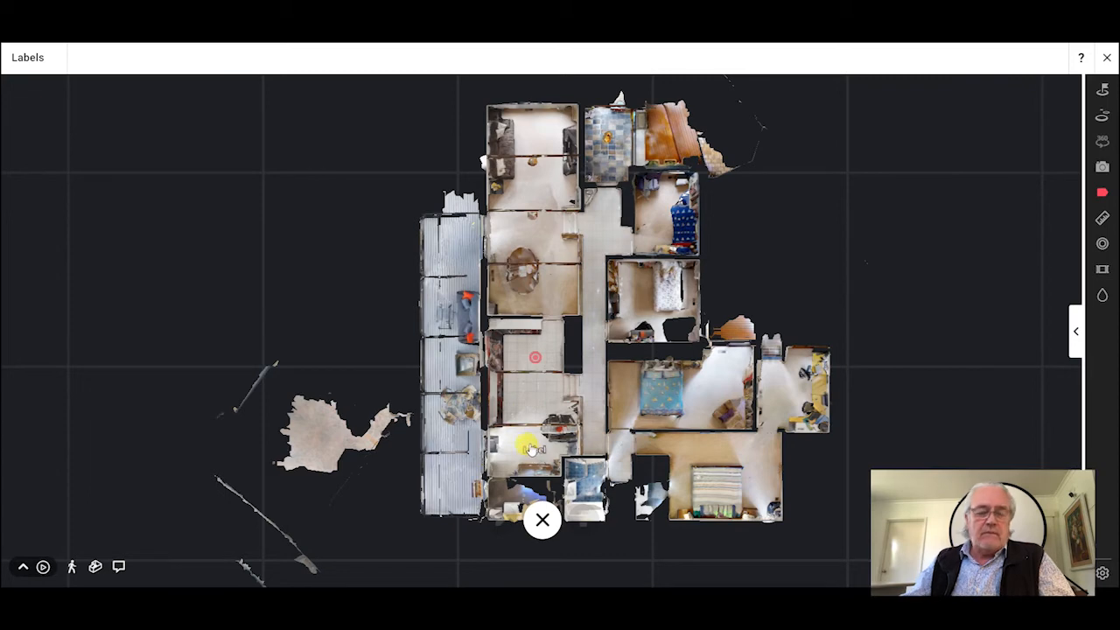
{"action": "left_click", "coordinate": [535, 374]}
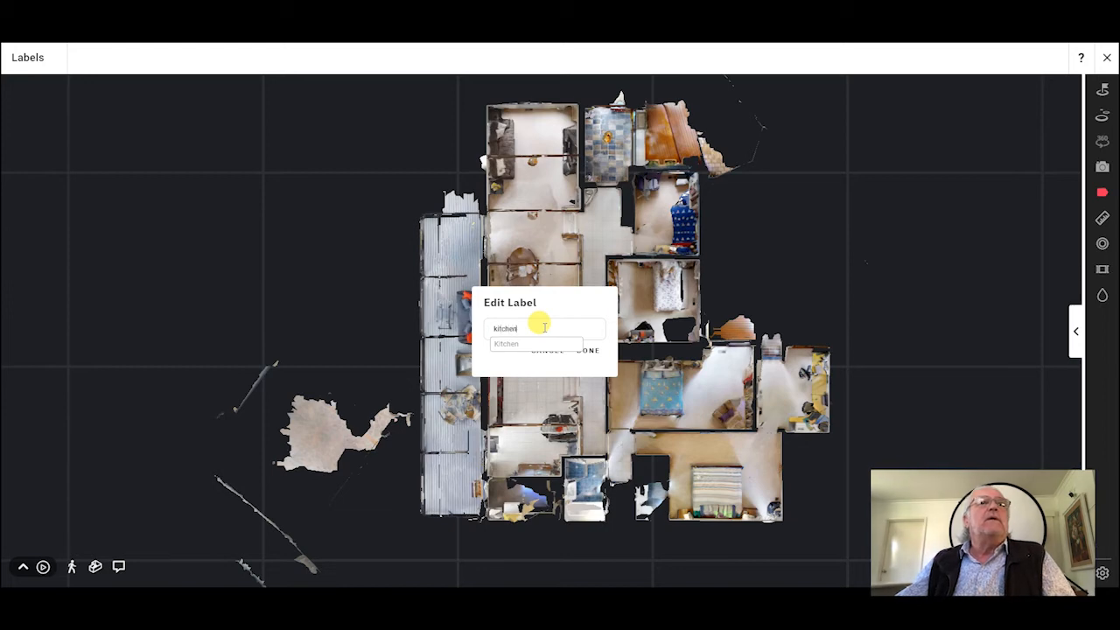
{"action": "type", "text": "kitchen"}
{"action": "left_click", "coordinate": [556, 342]}
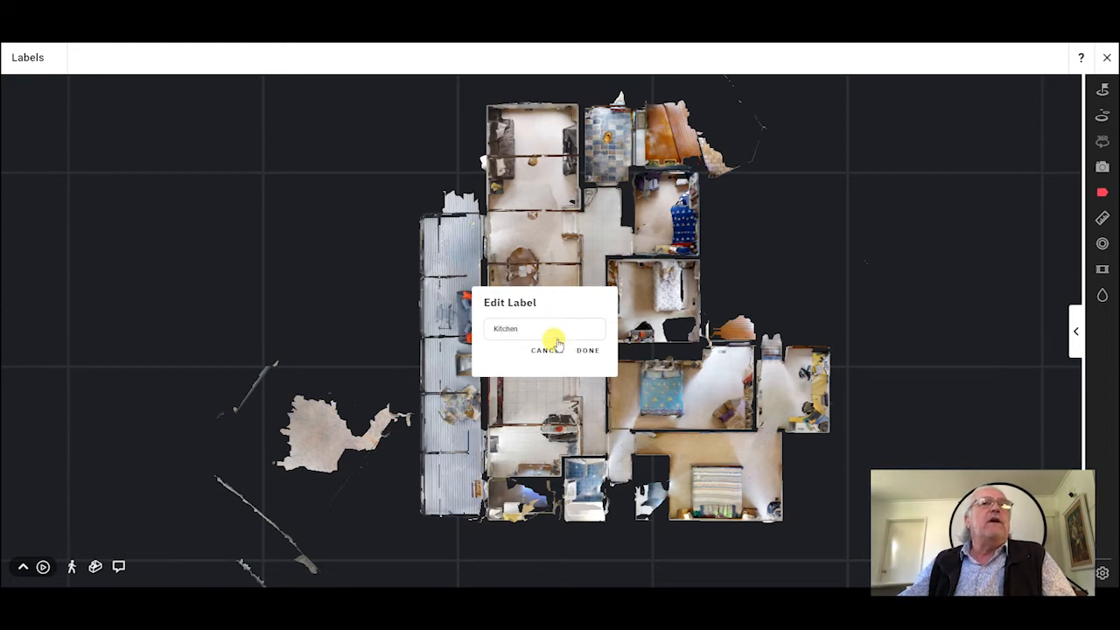
{"action": "left_click", "coordinate": [586, 350]}
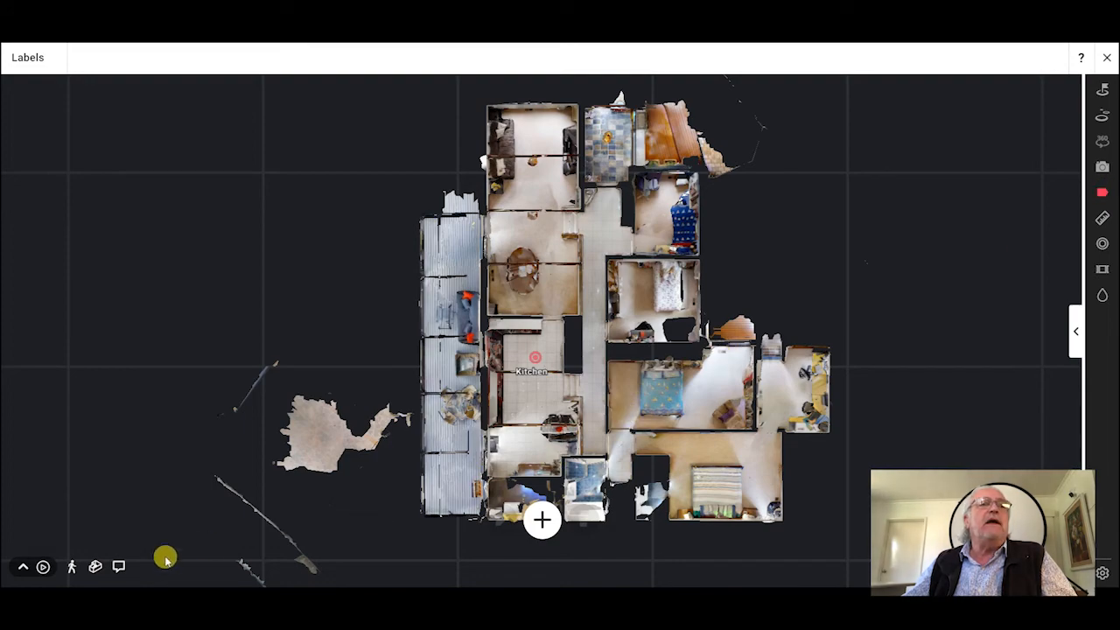
{"action": "left_click", "coordinate": [98, 567]}
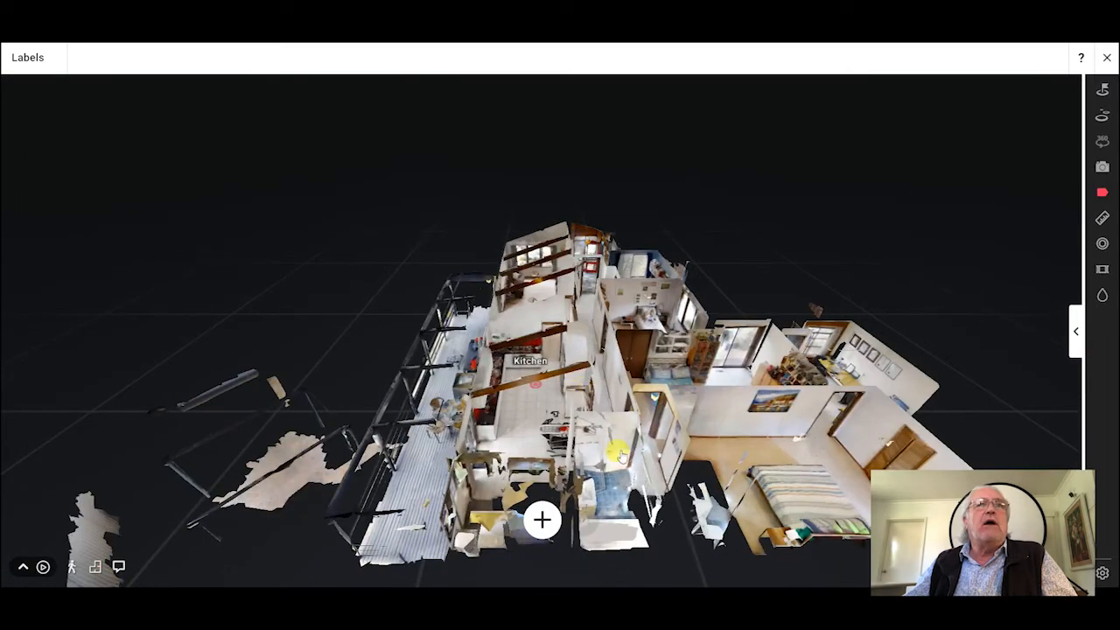
{"action": "left_click_drag", "start_coordinate": [642, 449], "coordinate": [529, 390]}
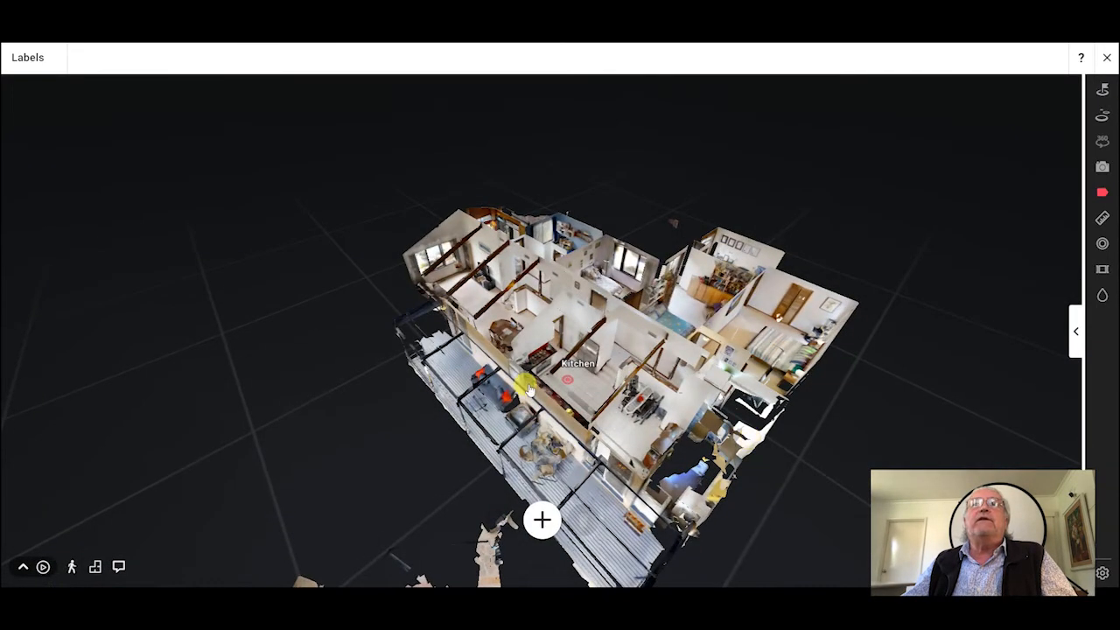
- Open the Photos editor, enter the hallway from the dollhouse and set the capture mode to Pano
{"action": "left_click", "coordinate": [1102, 169]}
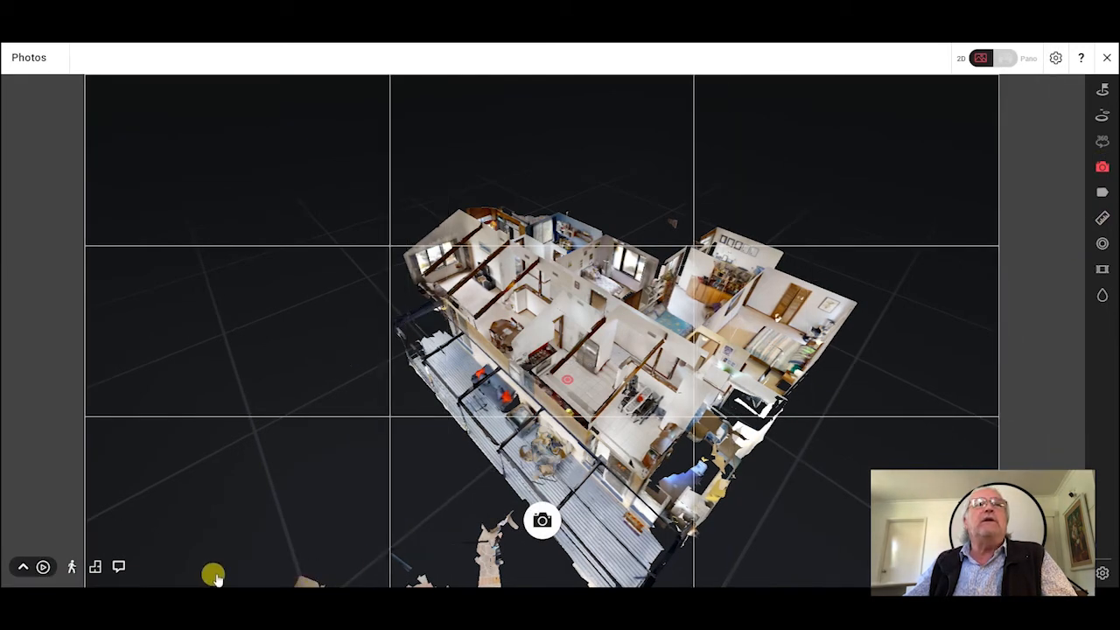
{"action": "left_click_drag", "start_coordinate": [621, 352], "coordinate": [613, 328]}
{"action": "left_click", "coordinate": [612, 328]}
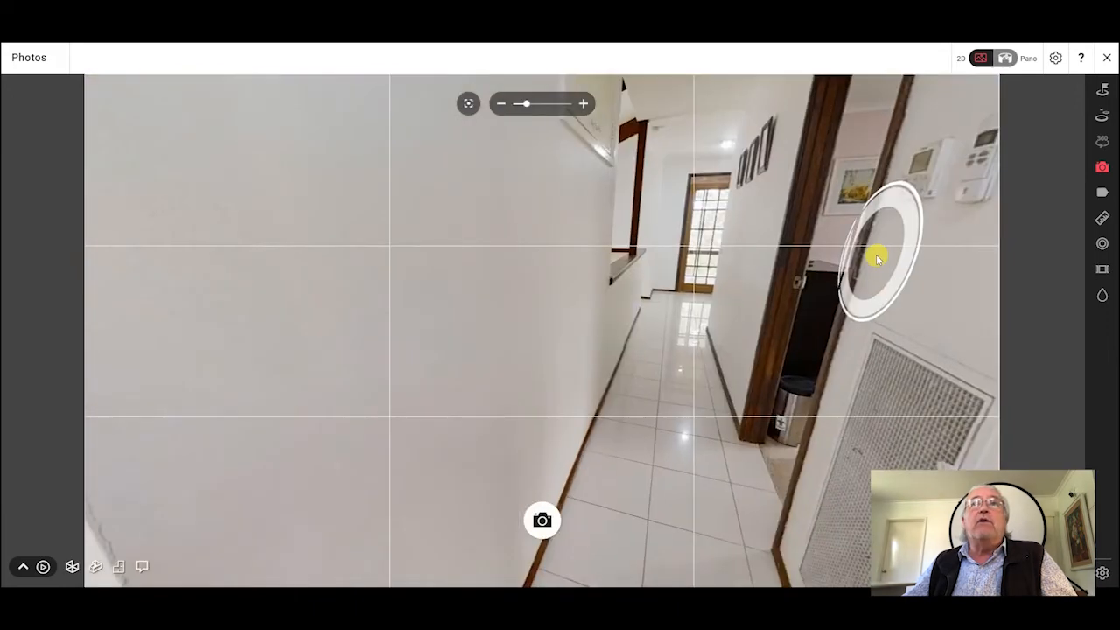
{"action": "left_click", "coordinate": [1005, 57]}
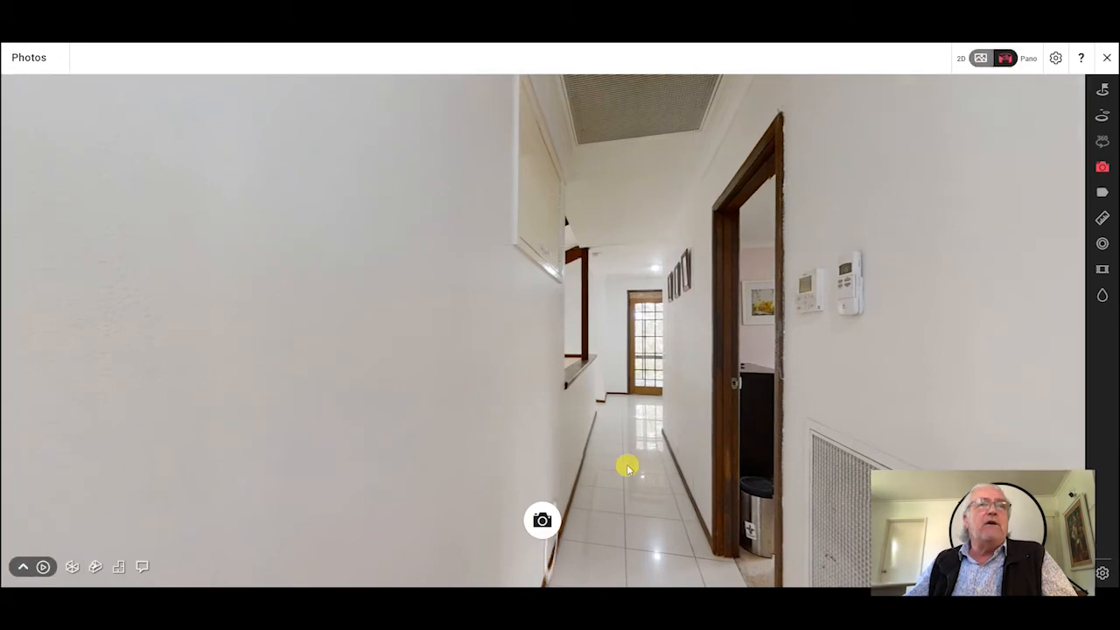
- Walk from the hallway through the living area and view the dining table and sliding door as a possible panorama
{"action": "left_click", "coordinate": [592, 388]}
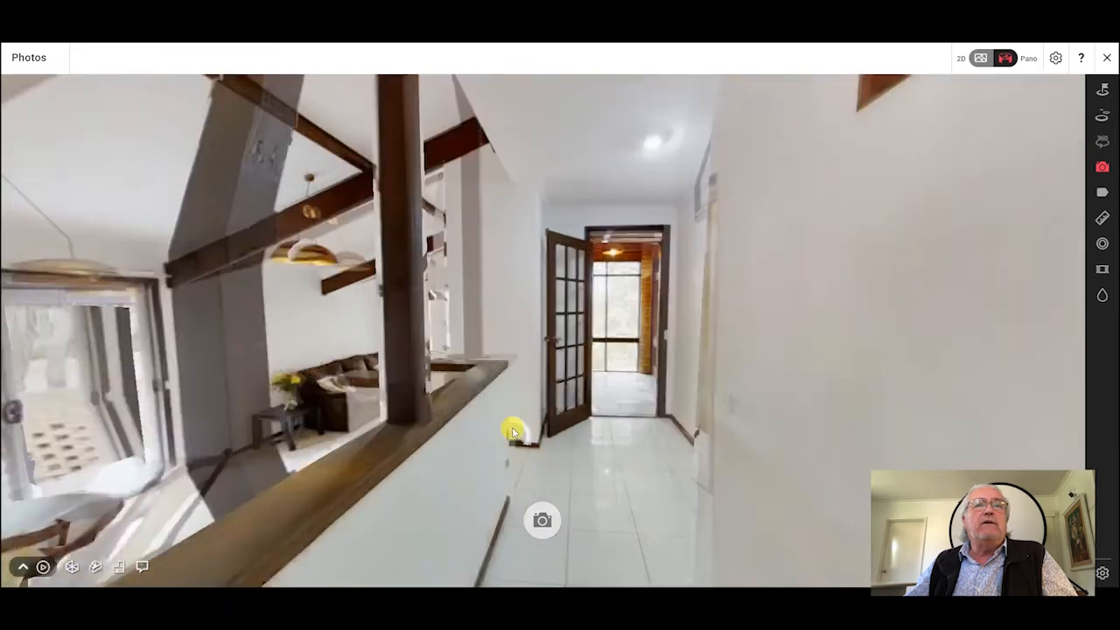
{"action": "left_click_drag", "start_coordinate": [513, 433], "coordinate": [787, 405]}
{"action": "left_click", "coordinate": [459, 406]}
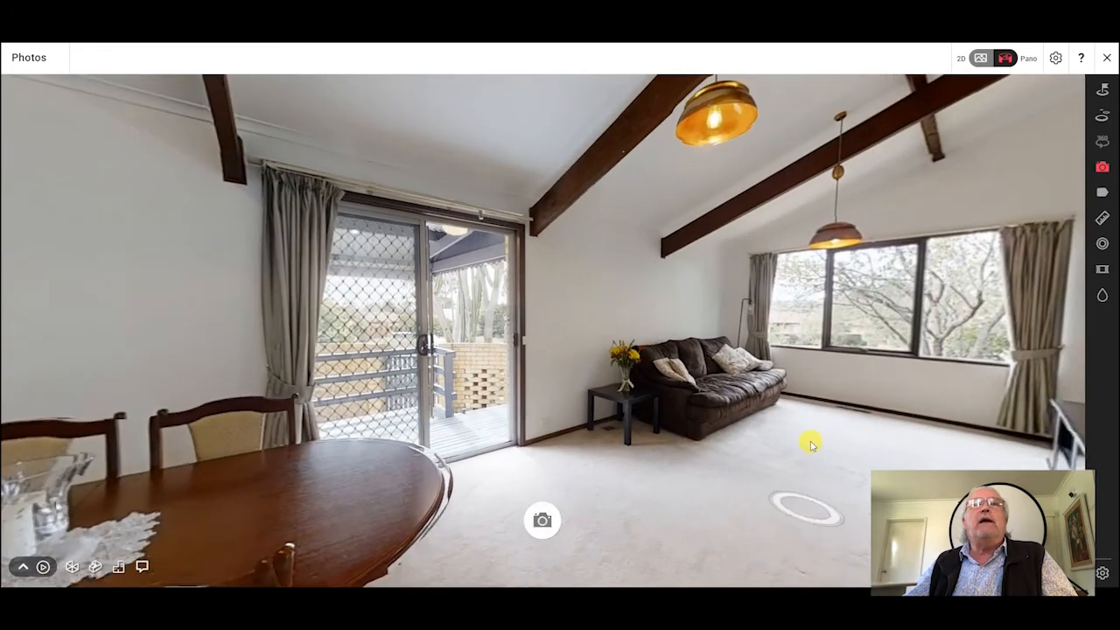
{"action": "left_click", "coordinate": [810, 445]}
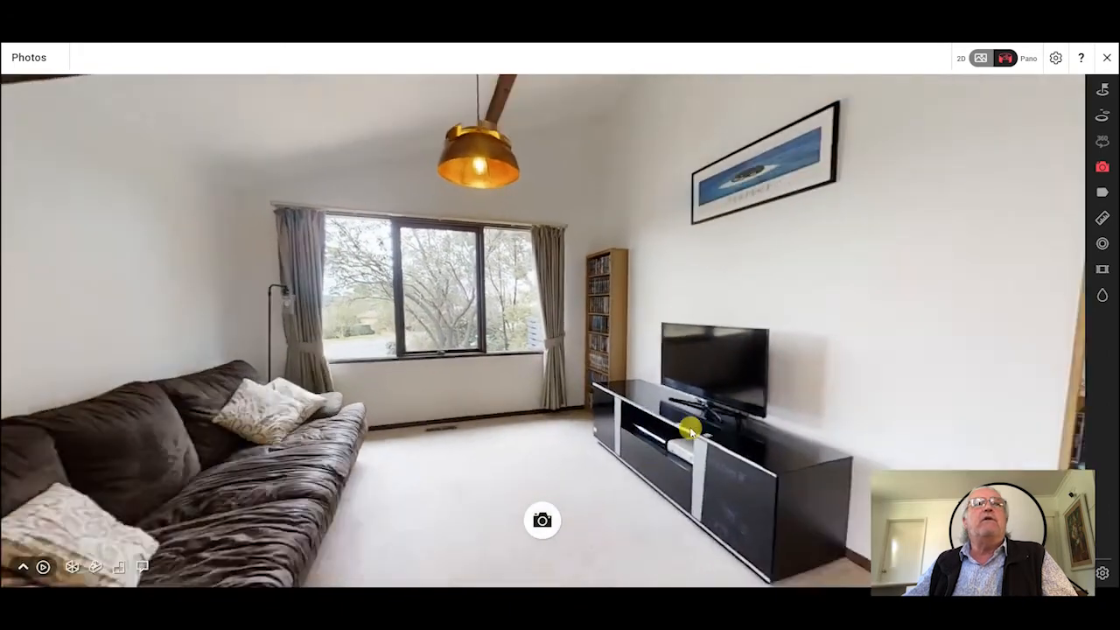
{"action": "left_click", "coordinate": [691, 431]}
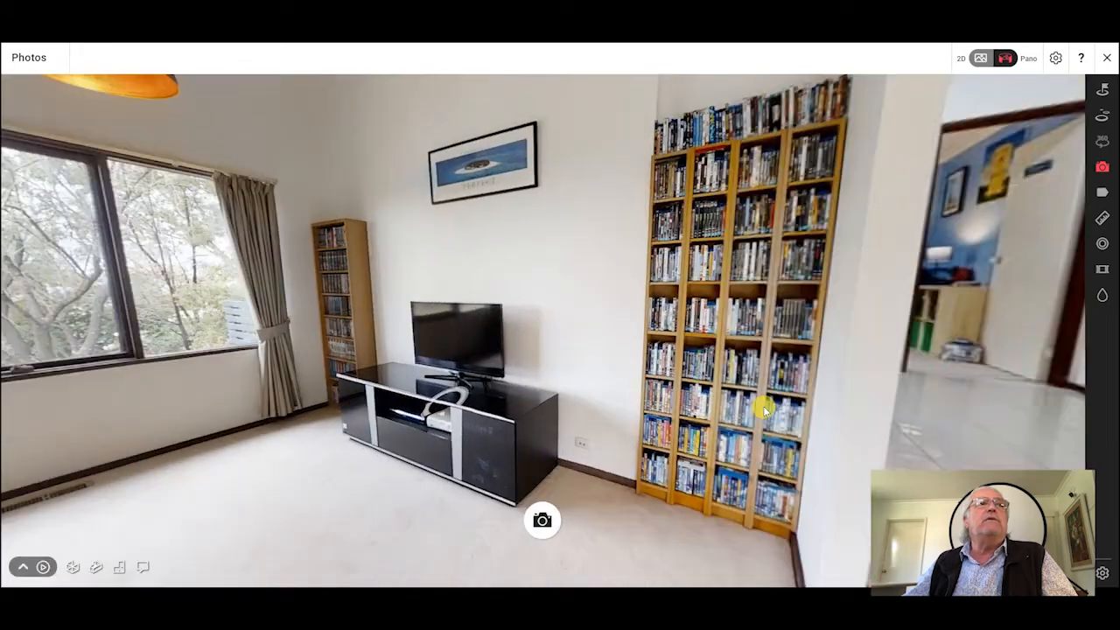
{"action": "left_click", "coordinate": [814, 393]}
{"action": "left_click", "coordinate": [740, 354]}
{"action": "left_click_drag", "start_coordinate": [749, 345], "coordinate": [940, 350]}
{"action": "left_click", "coordinate": [941, 350]}
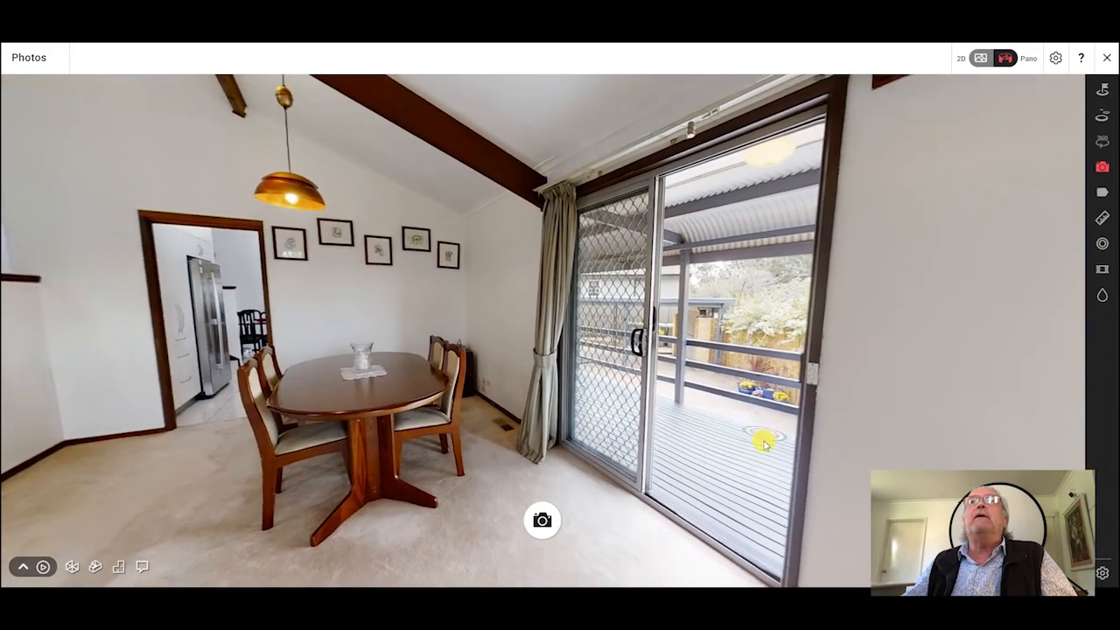
{"action": "left_click_drag", "start_coordinate": [763, 445], "coordinate": [764, 494]}
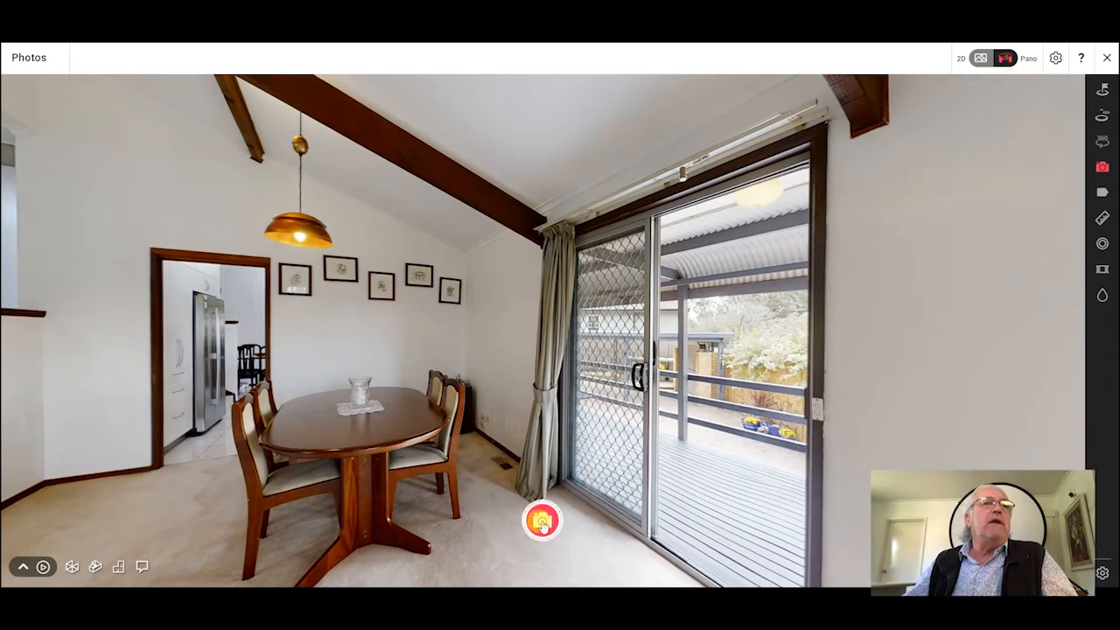
{"action": "left_click", "coordinate": [618, 332]}
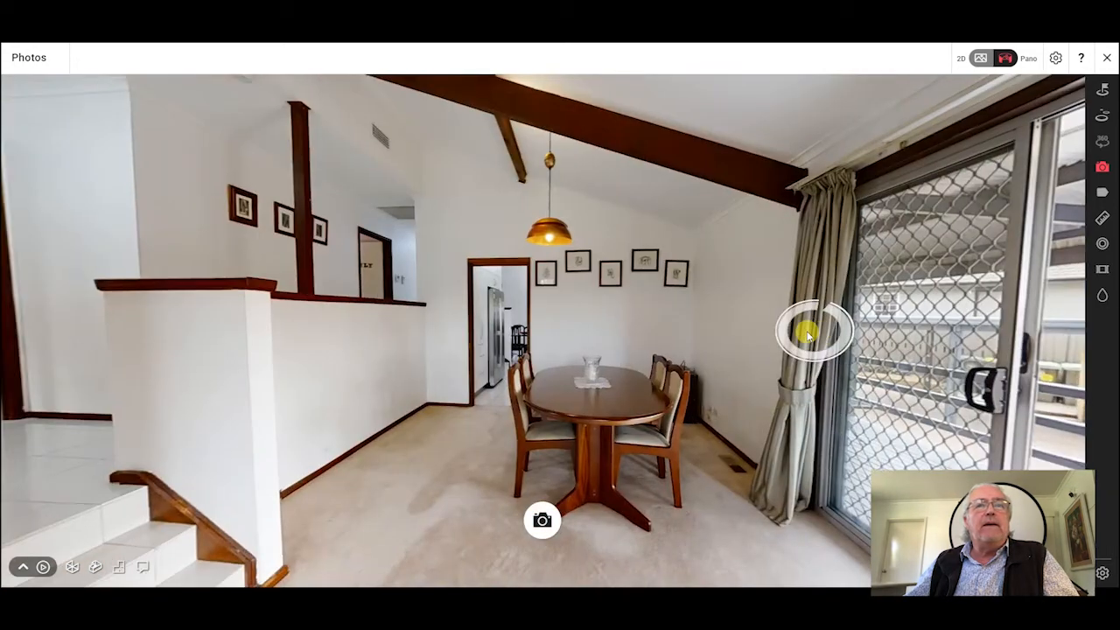
- Move into the kitchen, frame the black dining table and red splashback, and capture a panorama
{"action": "left_click", "coordinate": [513, 340]}
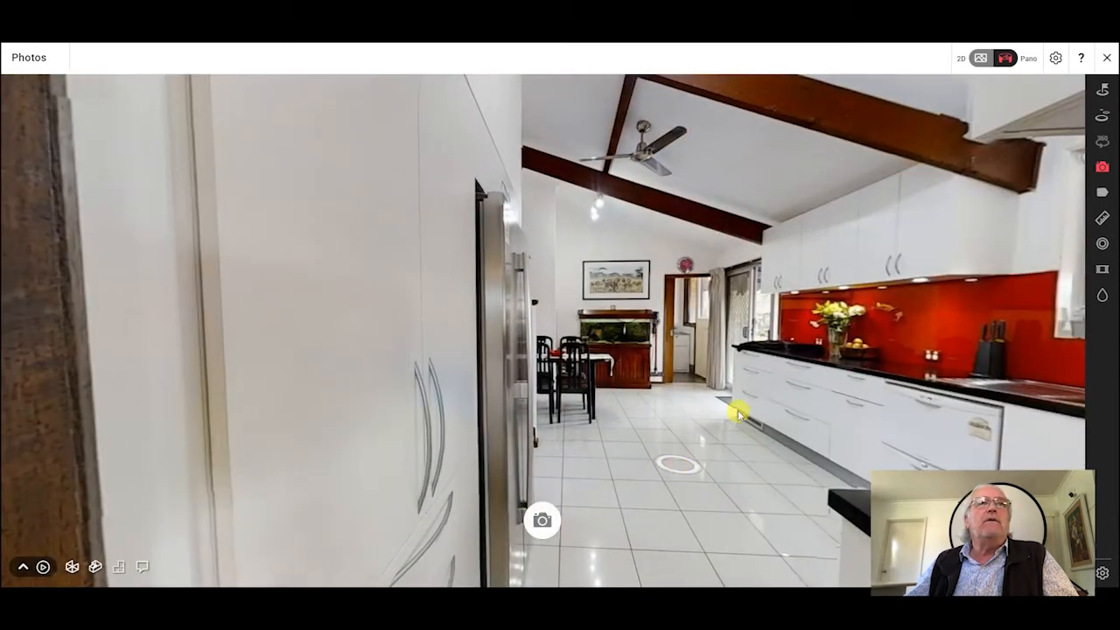
{"action": "left_click", "coordinate": [737, 412]}
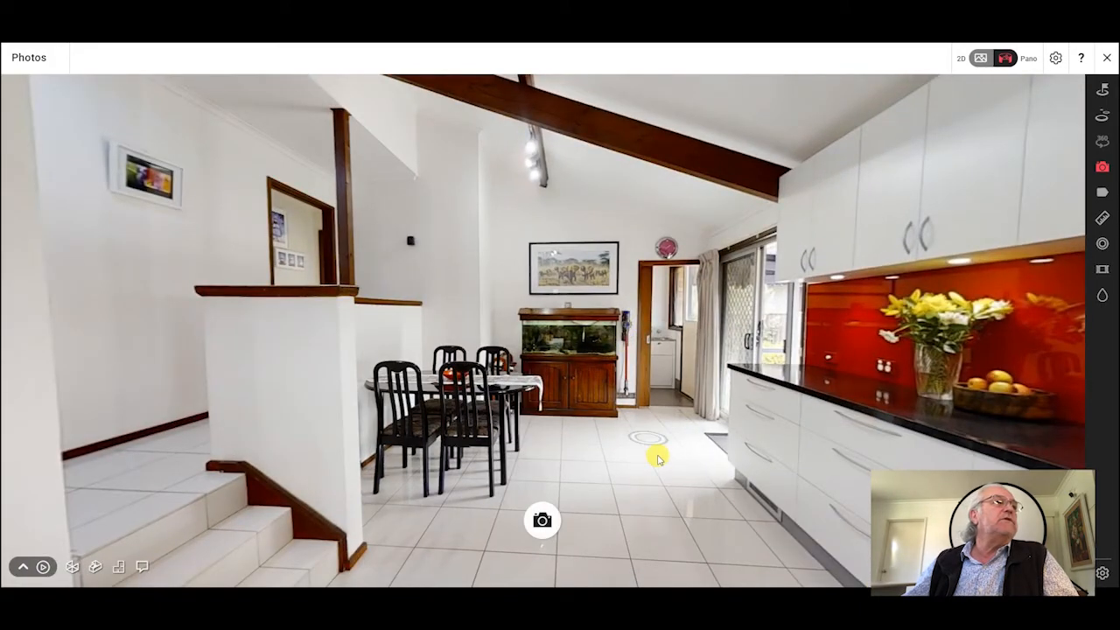
{"action": "left_click", "coordinate": [656, 455]}
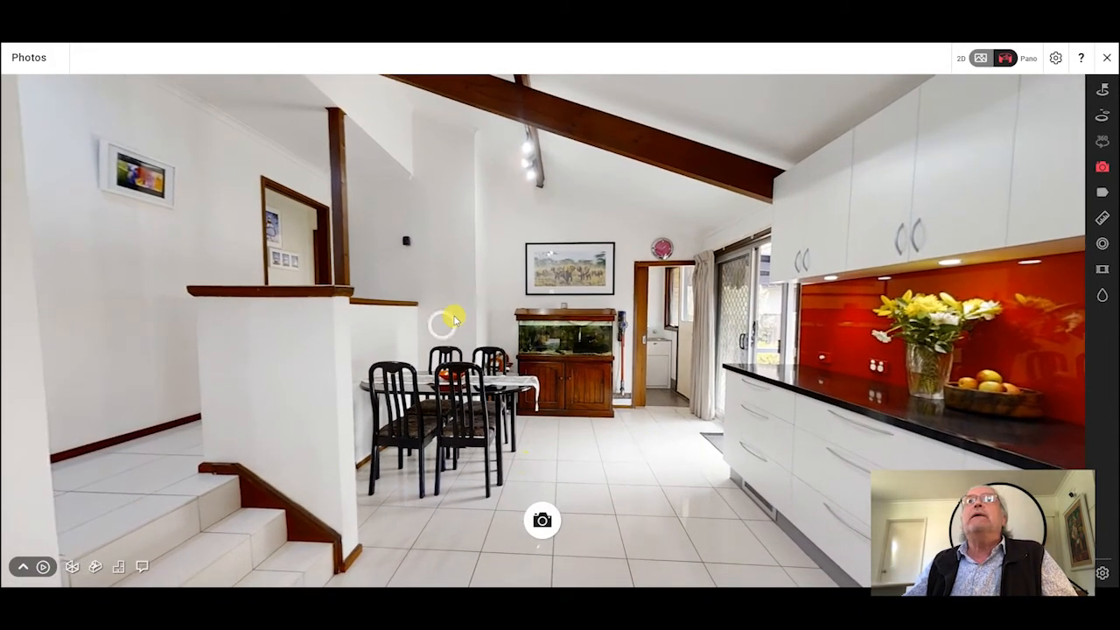
{"action": "left_click_drag", "start_coordinate": [445, 320], "coordinate": [481, 315]}
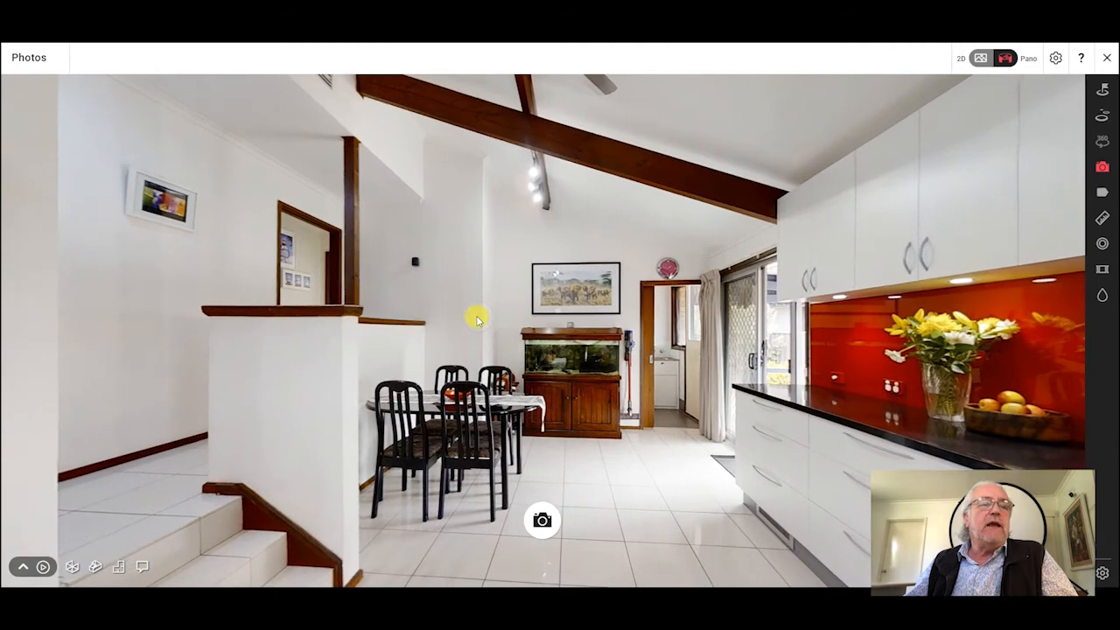
{"action": "left_click", "coordinate": [1101, 163]}
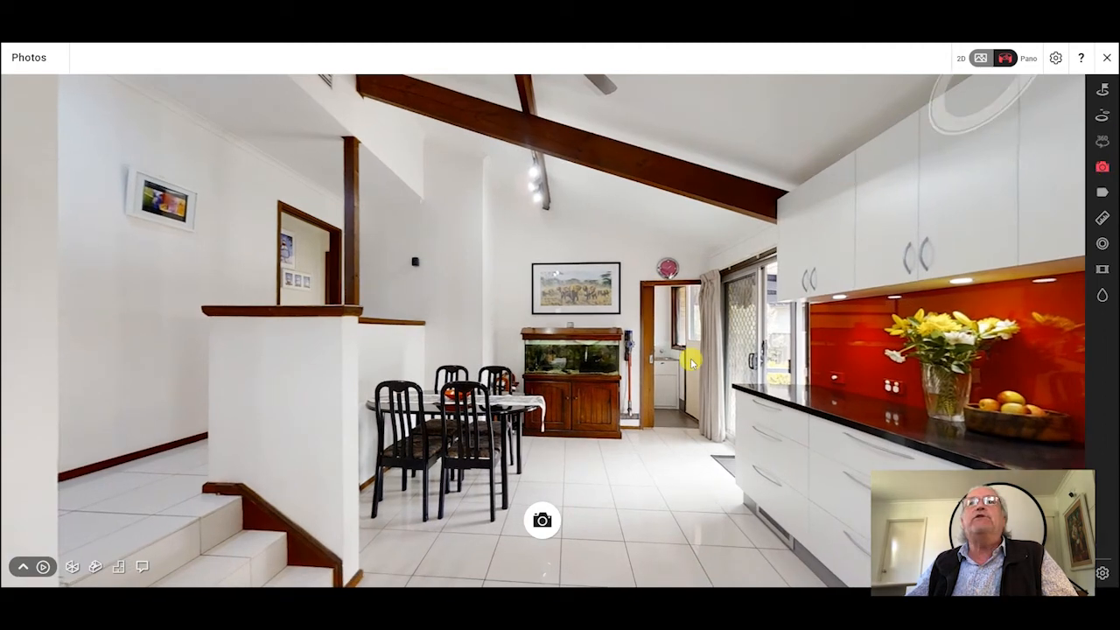
{"action": "left_click", "coordinate": [542, 521]}
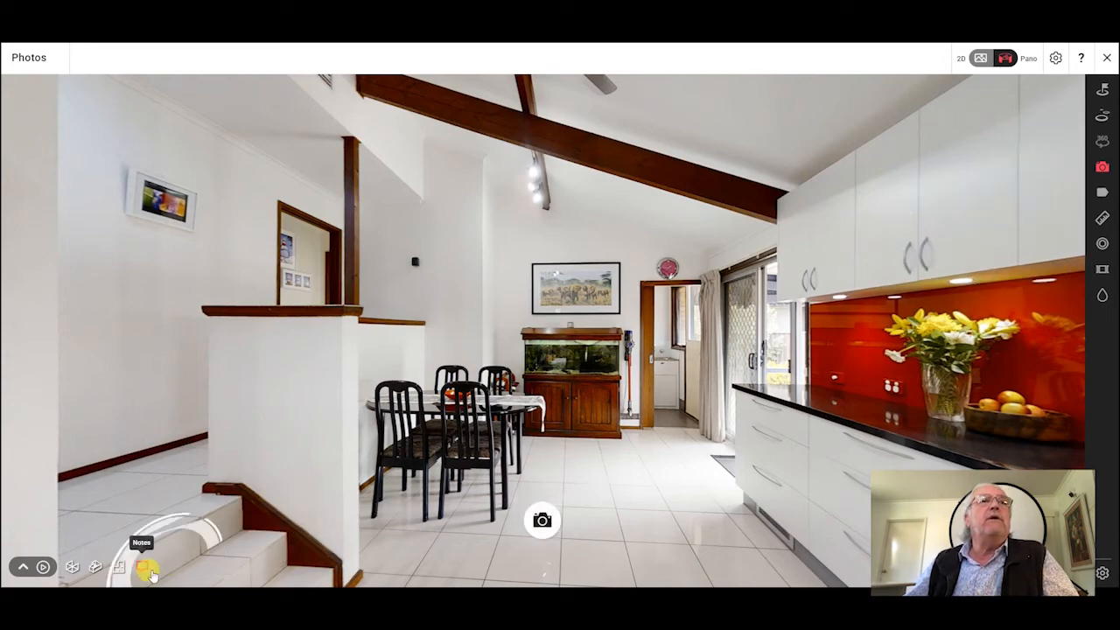
- Switch to the floor plan view, frame the whole house from above and capture it as a 2D photo
{"action": "left_click", "coordinate": [117, 566]}
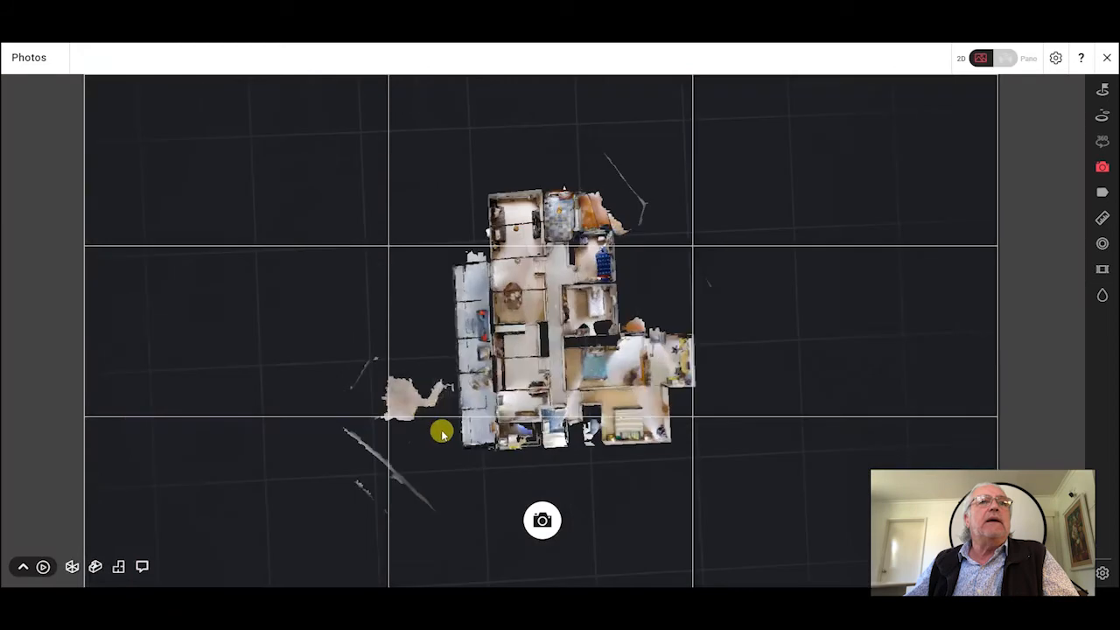
{"action": "scroll", "coordinate": [512, 374], "scroll_direction": "up", "scroll_amount": 5}
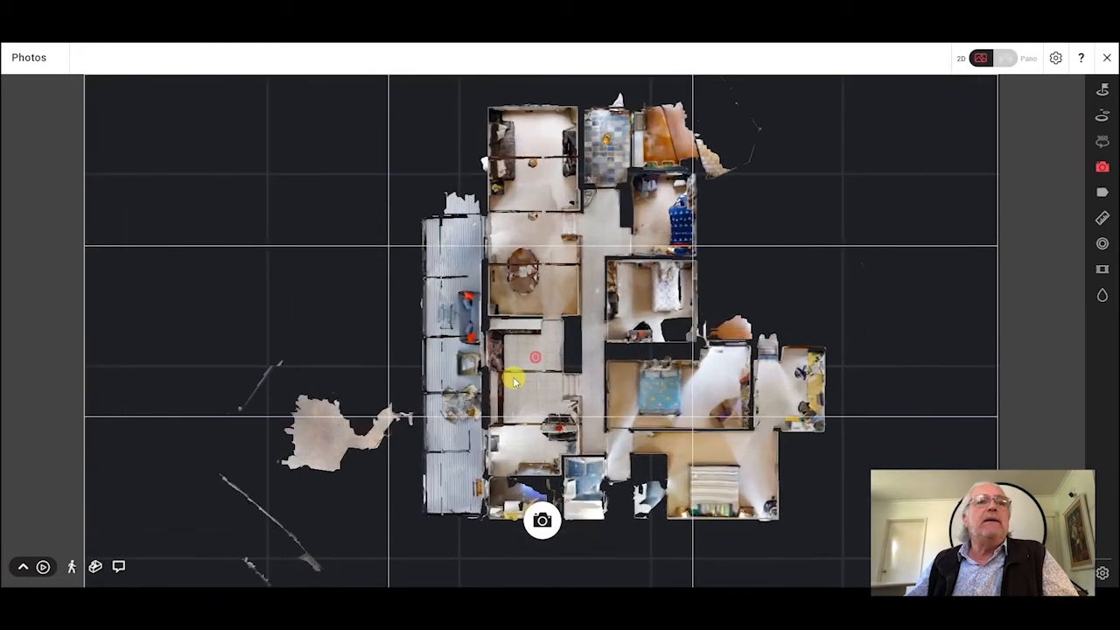
{"action": "scroll", "coordinate": [515, 382], "scroll_direction": "down", "scroll_amount": 3}
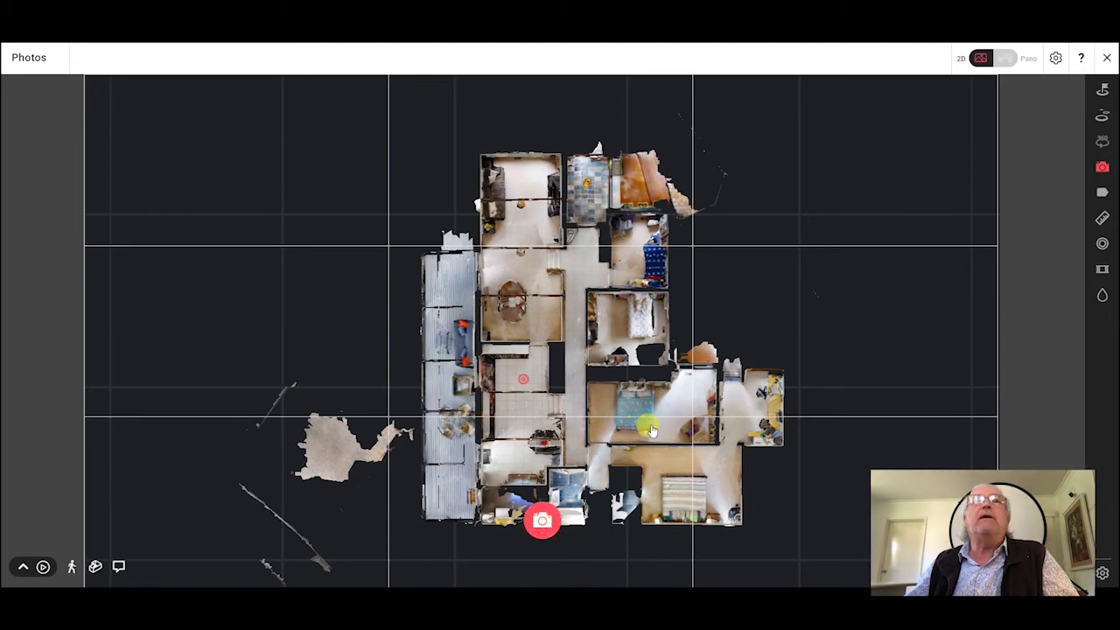
{"action": "left_click", "coordinate": [981, 59]}
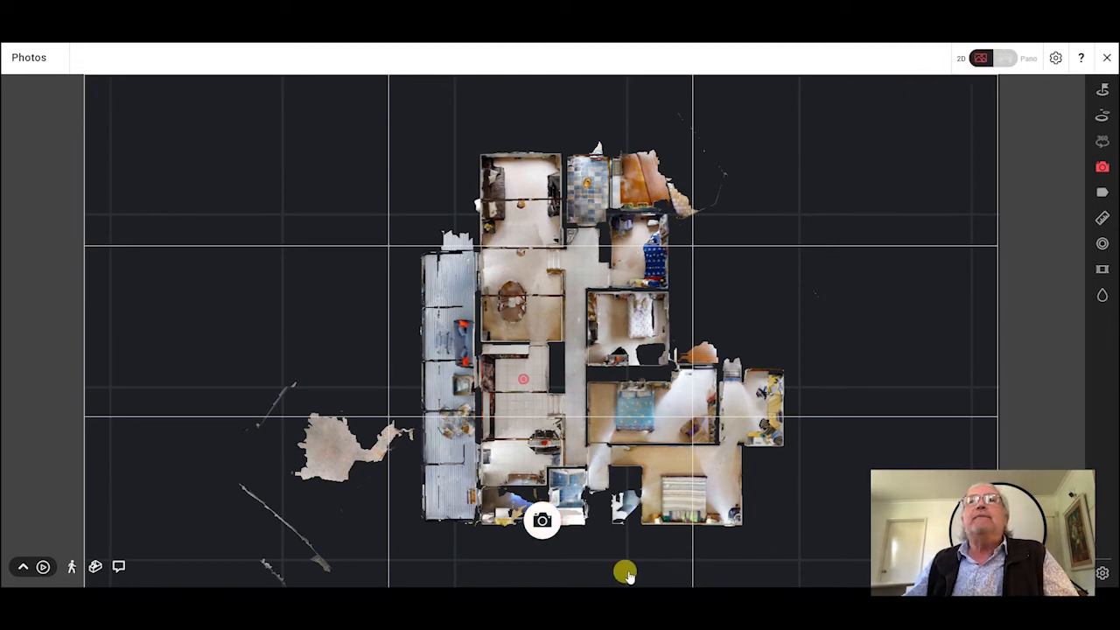
{"action": "left_click", "coordinate": [544, 522]}
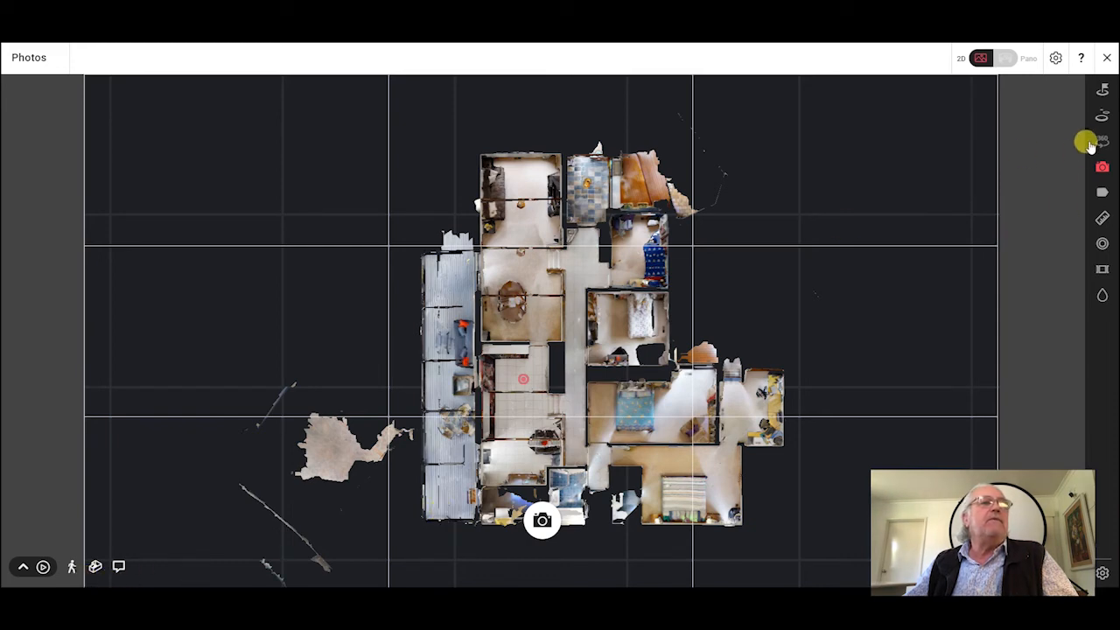
- Return to the kitchen interior and check the 360° Views editor and its list
{"action": "left_click", "coordinate": [91, 567]}
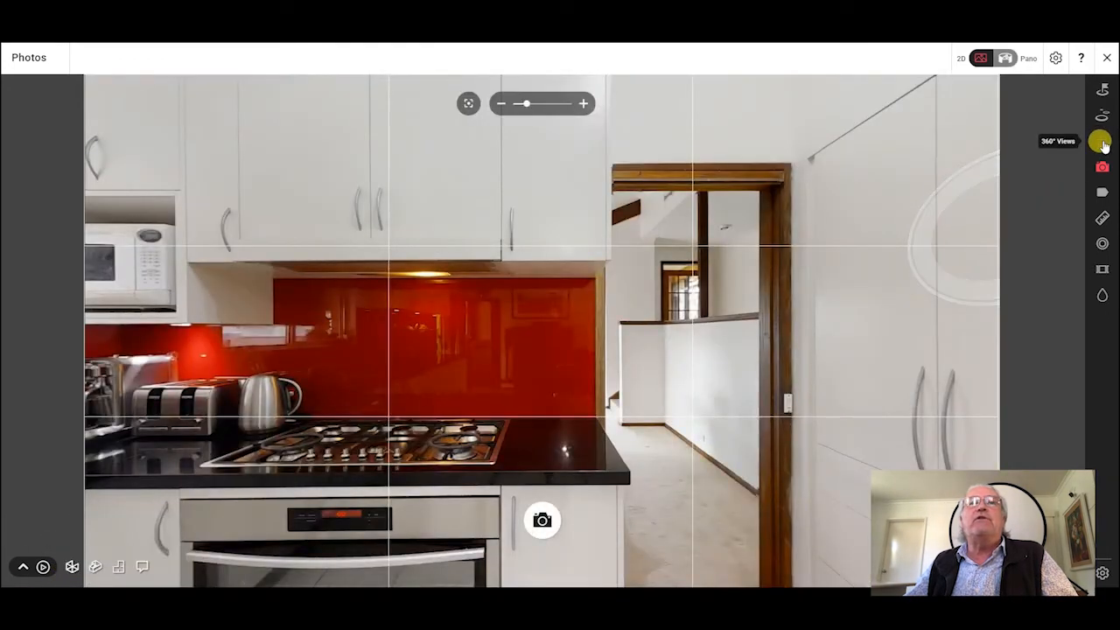
{"action": "left_click", "coordinate": [1103, 140]}
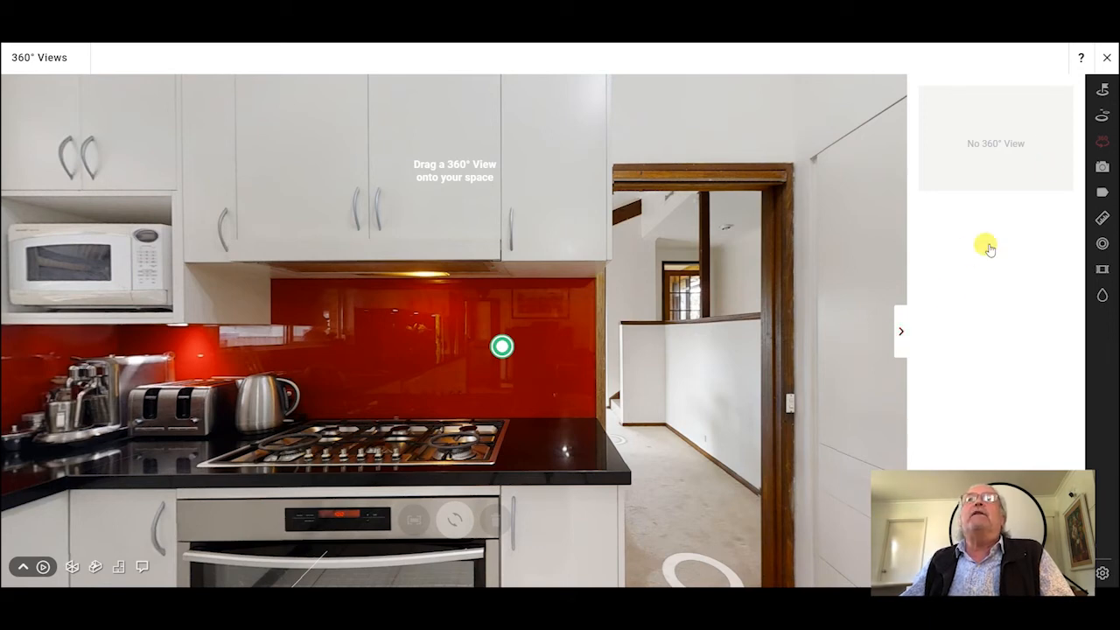
{"action": "left_click", "coordinate": [900, 335]}
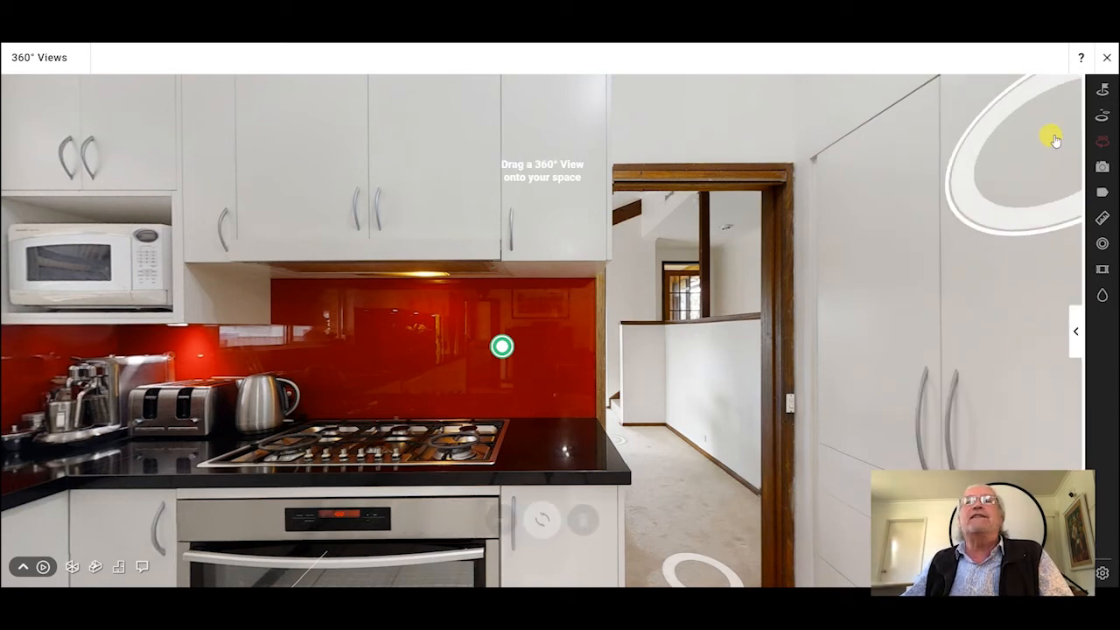
- Open the 3D Scans editor, examine the Floor 1 scan list and its options, and look around the kitchen
{"action": "left_click", "coordinate": [1104, 117]}
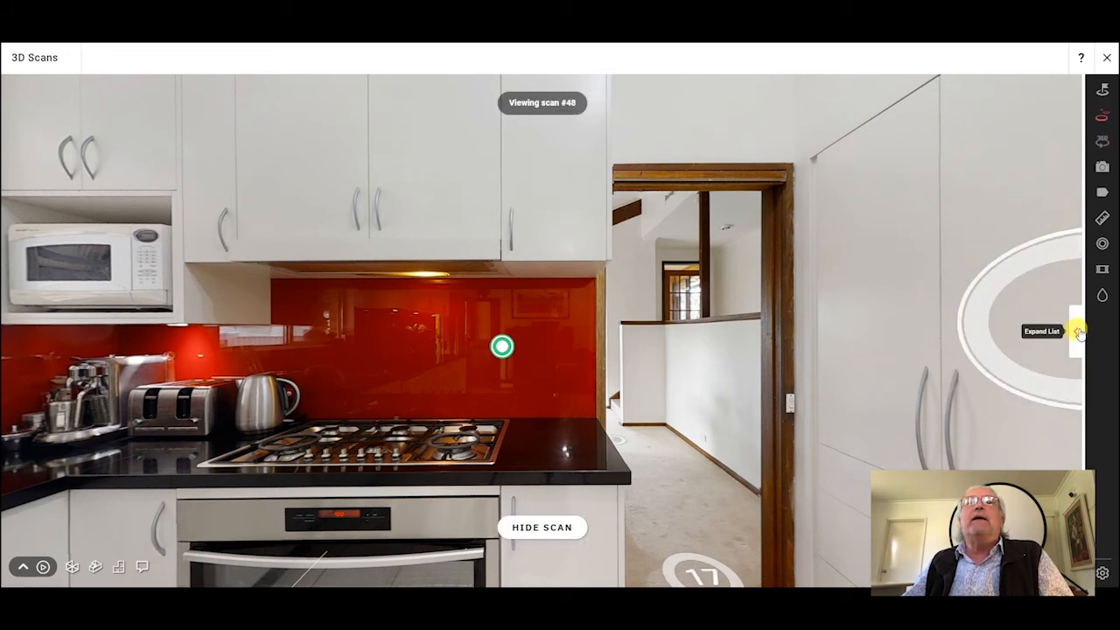
{"action": "left_click", "coordinate": [1079, 331]}
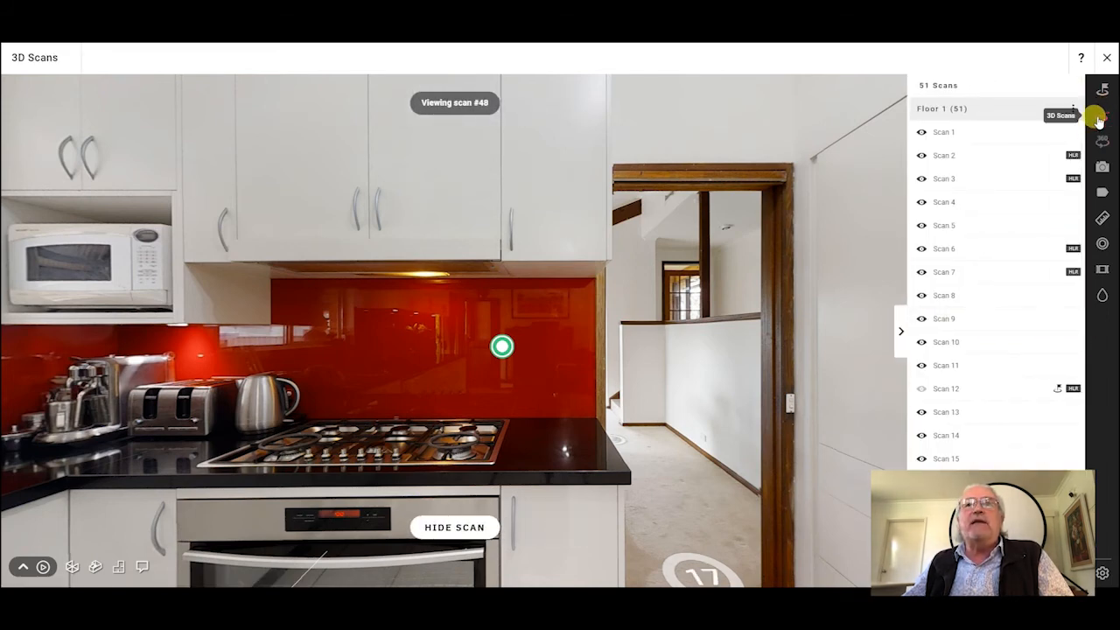
{"action": "left_click_drag", "start_coordinate": [1082, 129], "coordinate": [1108, 121]}
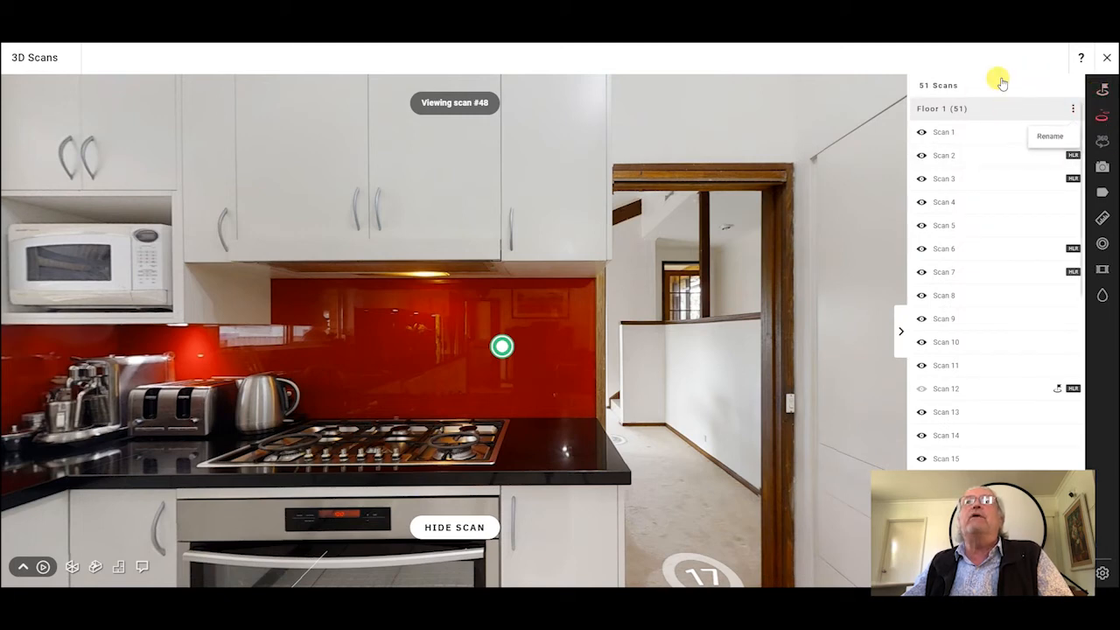
{"action": "left_click", "coordinate": [898, 329]}
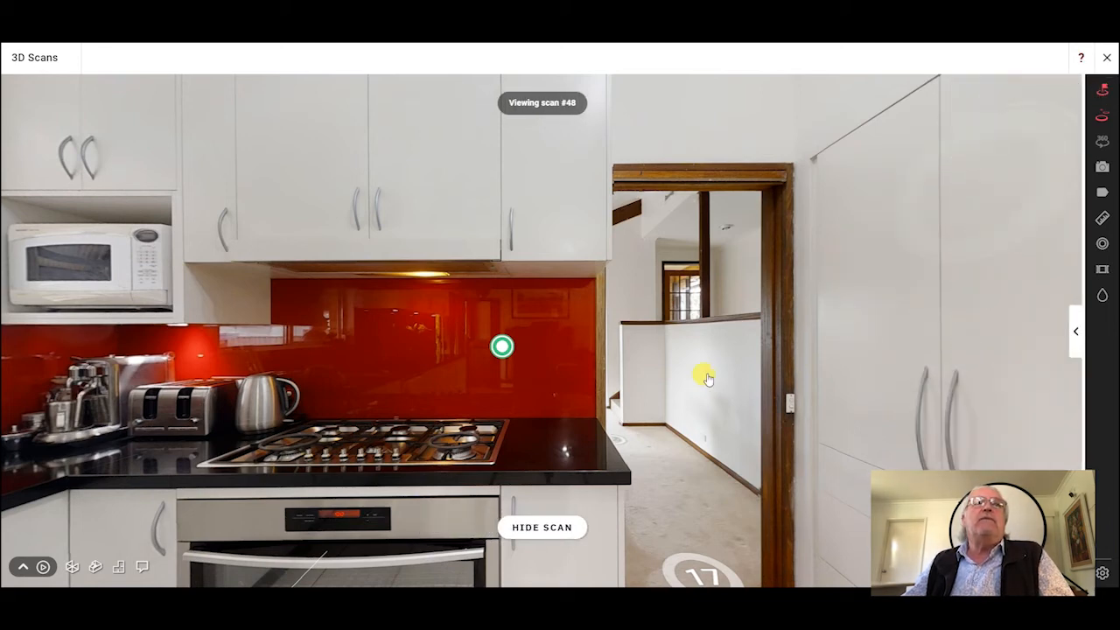
{"action": "left_click_drag", "start_coordinate": [714, 450], "coordinate": [411, 385]}
{"action": "left_click_drag", "start_coordinate": [476, 371], "coordinate": [954, 340]}
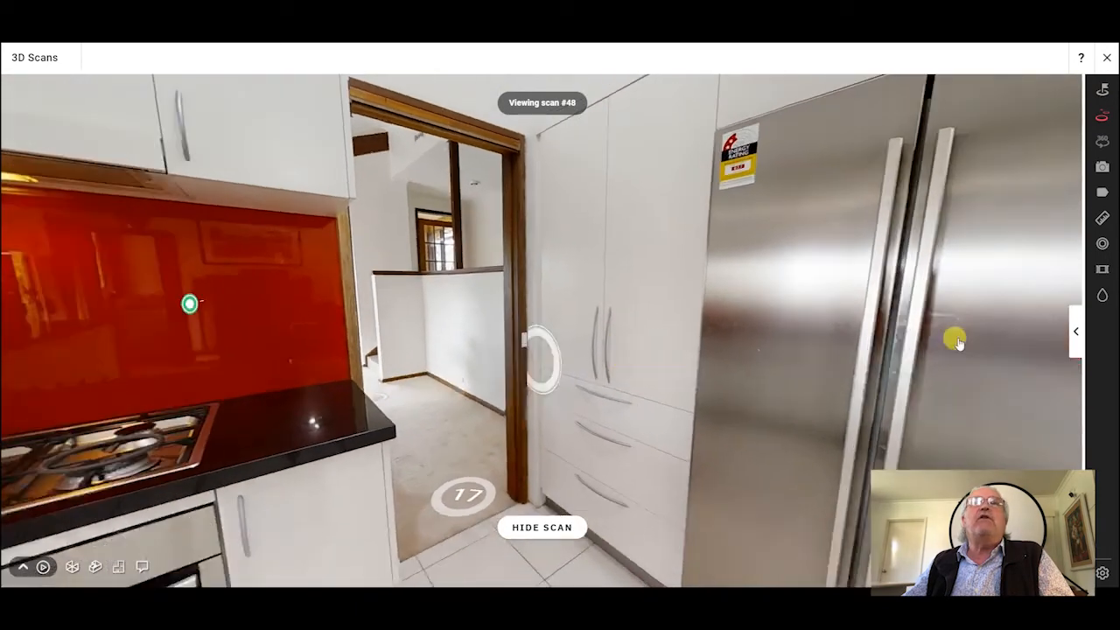
{"action": "left_click_drag", "start_coordinate": [623, 370], "coordinate": [762, 330]}
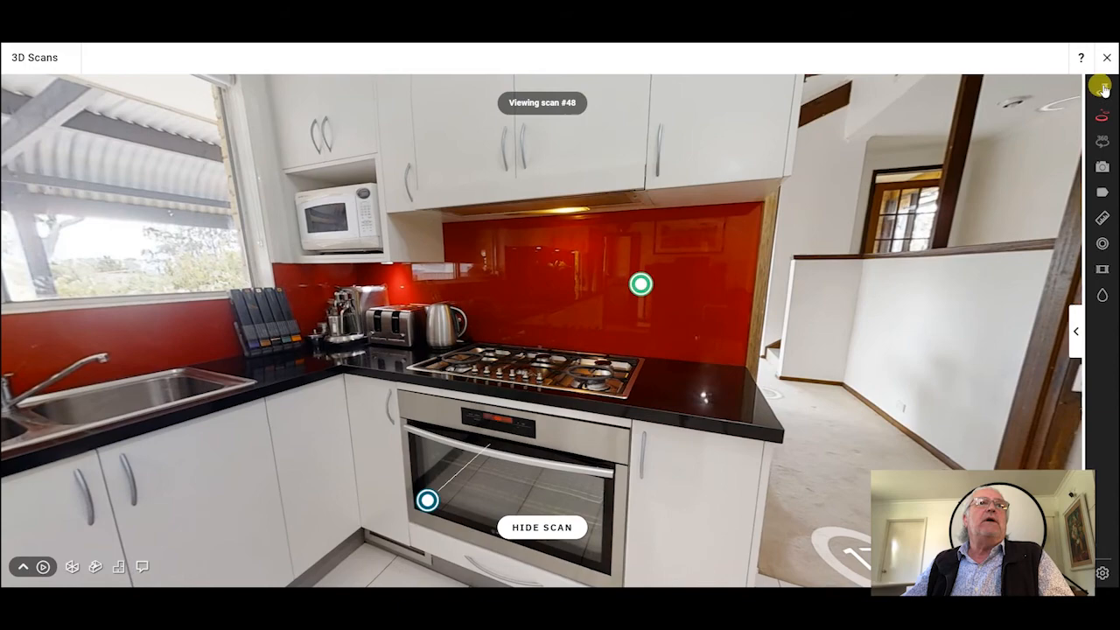
- Set the start location to the kitchen view with the flowers, red splashback, oven and fridge in frame
{"action": "left_click", "coordinate": [1101, 88]}
{"action": "left_click_drag", "start_coordinate": [562, 353], "coordinate": [791, 276]}
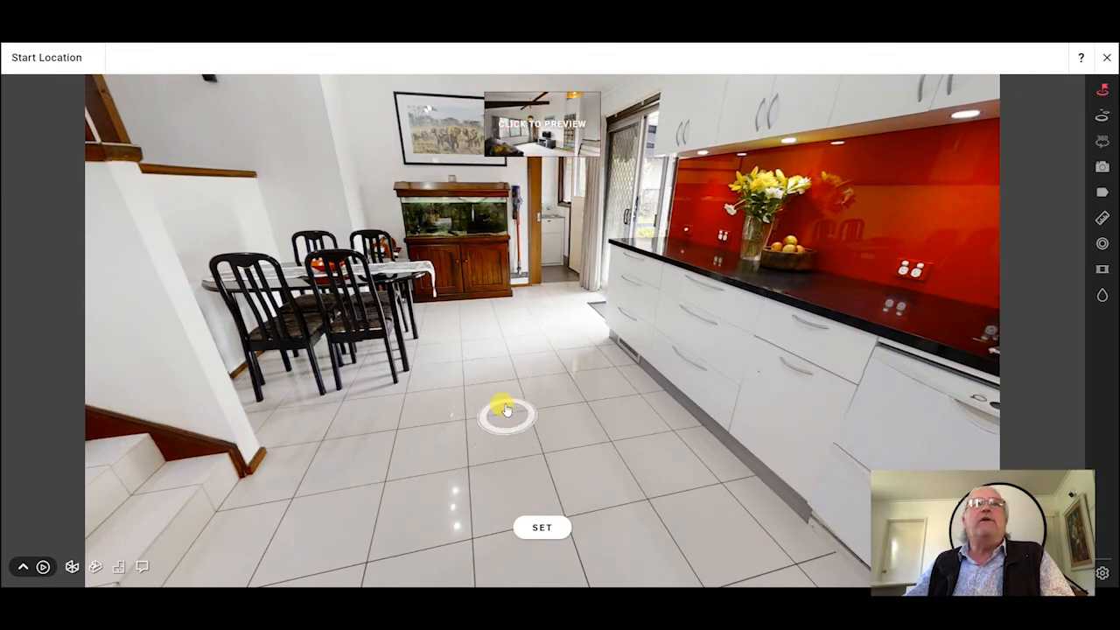
{"action": "left_click", "coordinate": [505, 411]}
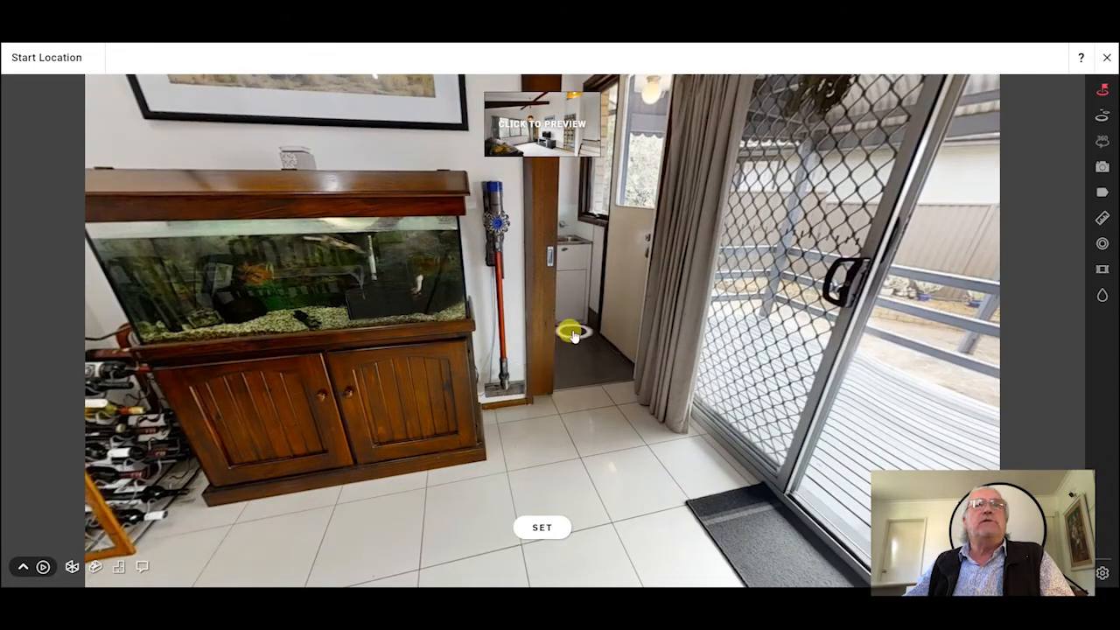
{"action": "left_click_drag", "start_coordinate": [574, 336], "coordinate": [336, 338]}
{"action": "left_click_drag", "start_coordinate": [611, 340], "coordinate": [341, 328]}
{"action": "left_click_drag", "start_coordinate": [599, 314], "coordinate": [342, 328]}
{"action": "left_click_drag", "start_coordinate": [480, 313], "coordinate": [496, 390]}
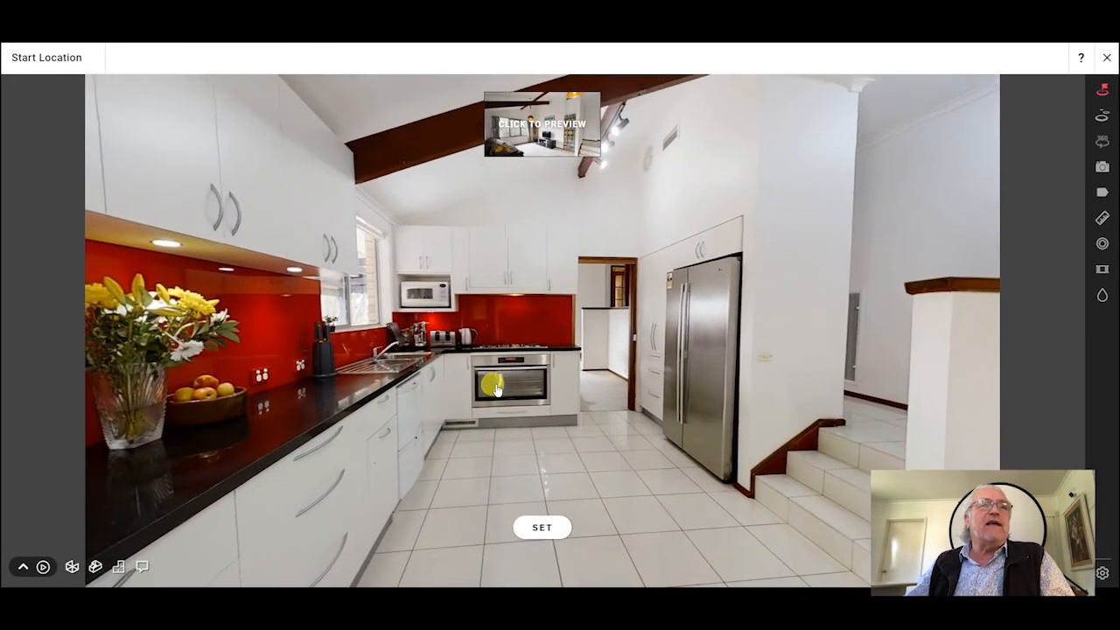
{"action": "left_click", "coordinate": [560, 562]}
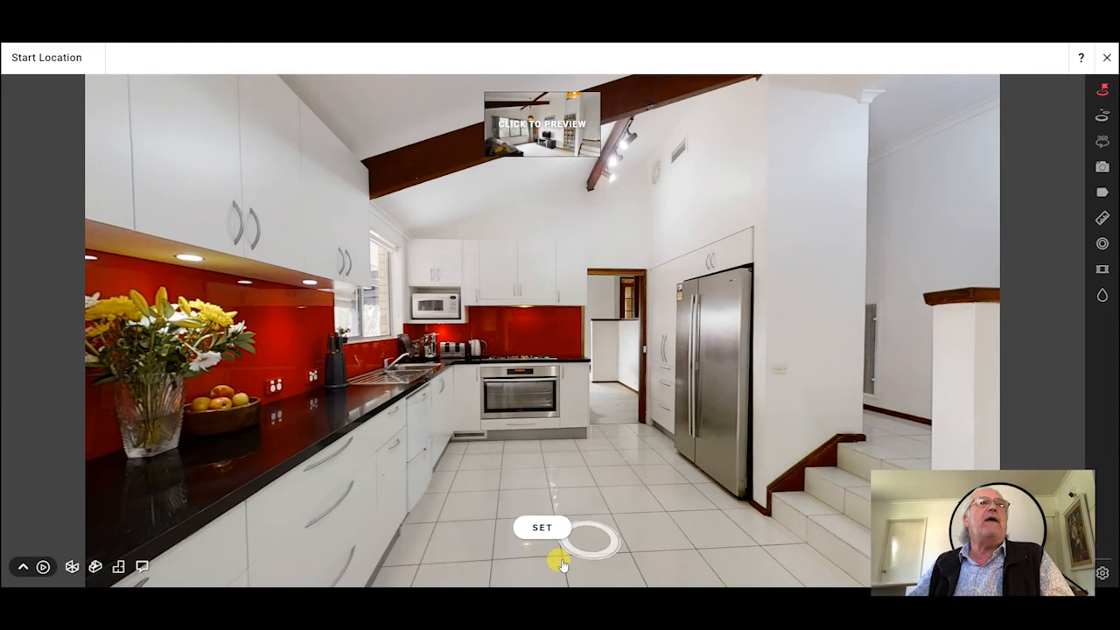
{"action": "left_click", "coordinate": [534, 527]}
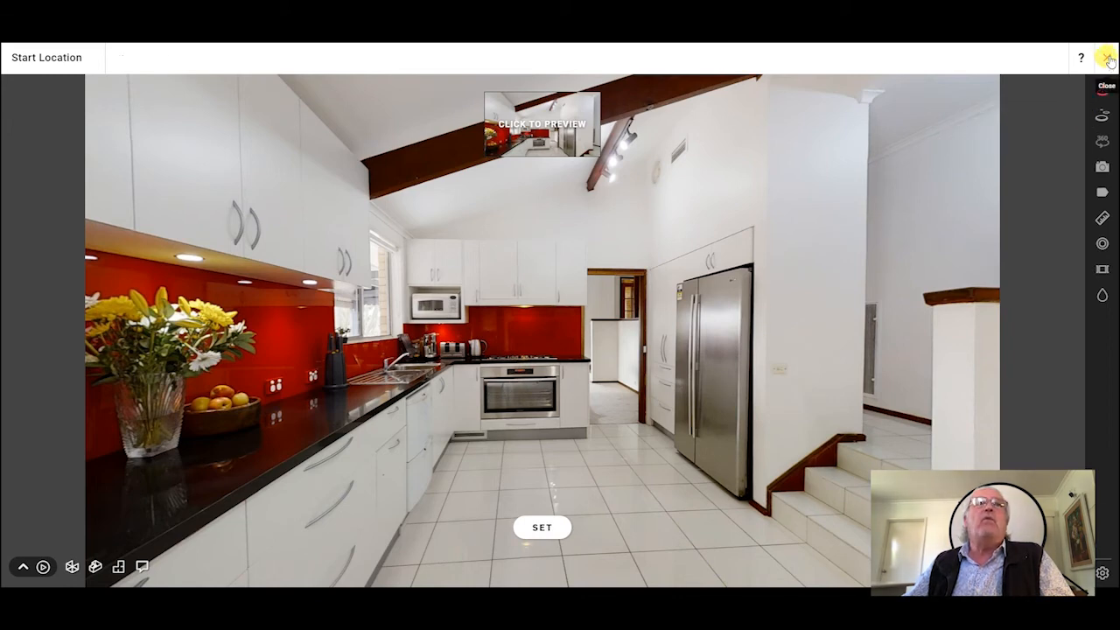
- Close the start location editor, publish the changes to collaborators and leave edit mode
{"action": "left_click", "coordinate": [1108, 58]}
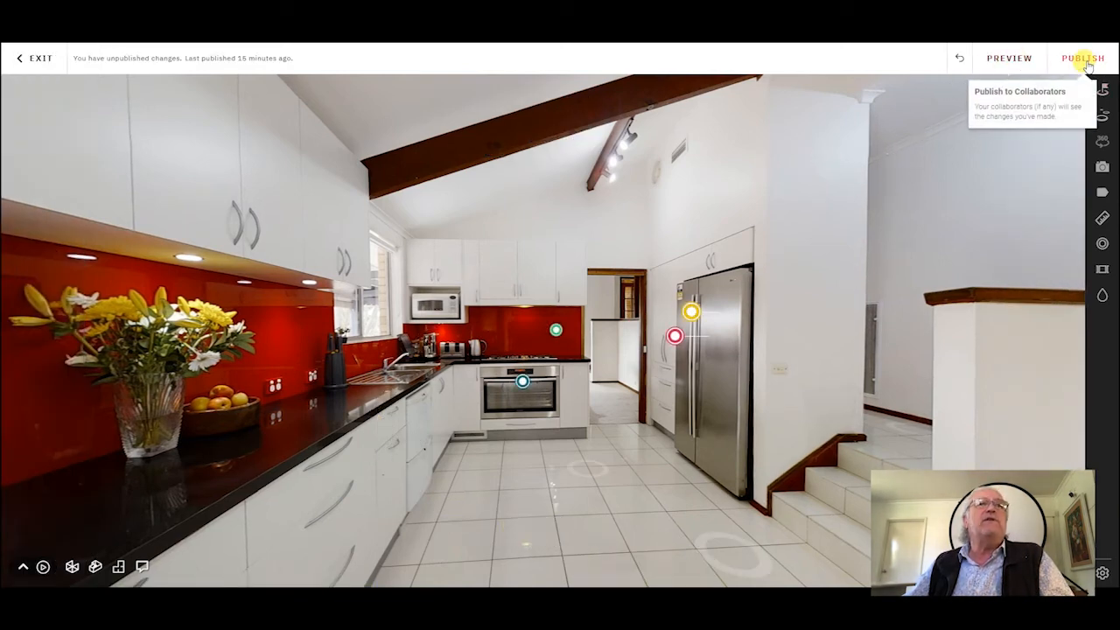
{"action": "left_click", "coordinate": [1083, 59]}
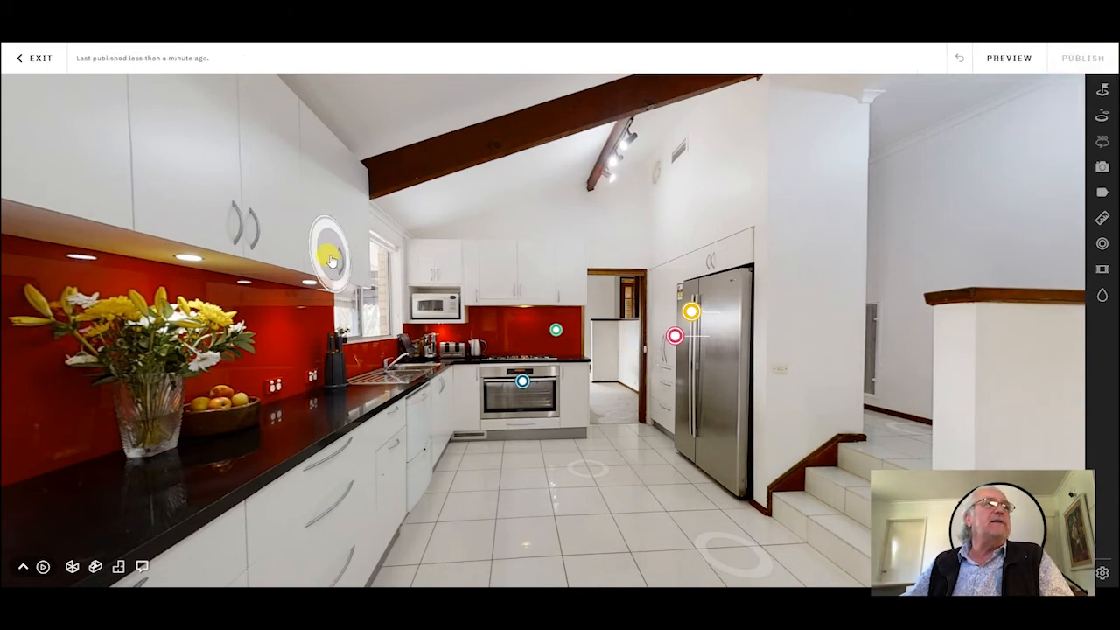
{"action": "left_click", "coordinate": [35, 61]}
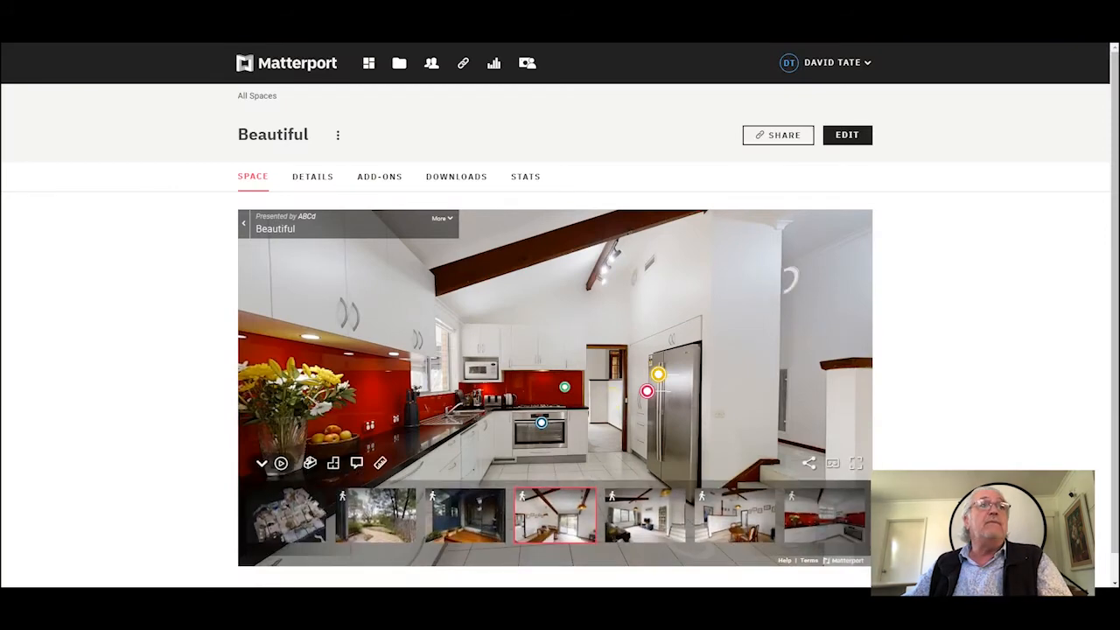
- Collapse the highlight reel in the published space and walk through the covered deck and the kitchen
{"action": "left_click", "coordinate": [261, 463]}
{"action": "left_click", "coordinate": [334, 446]}
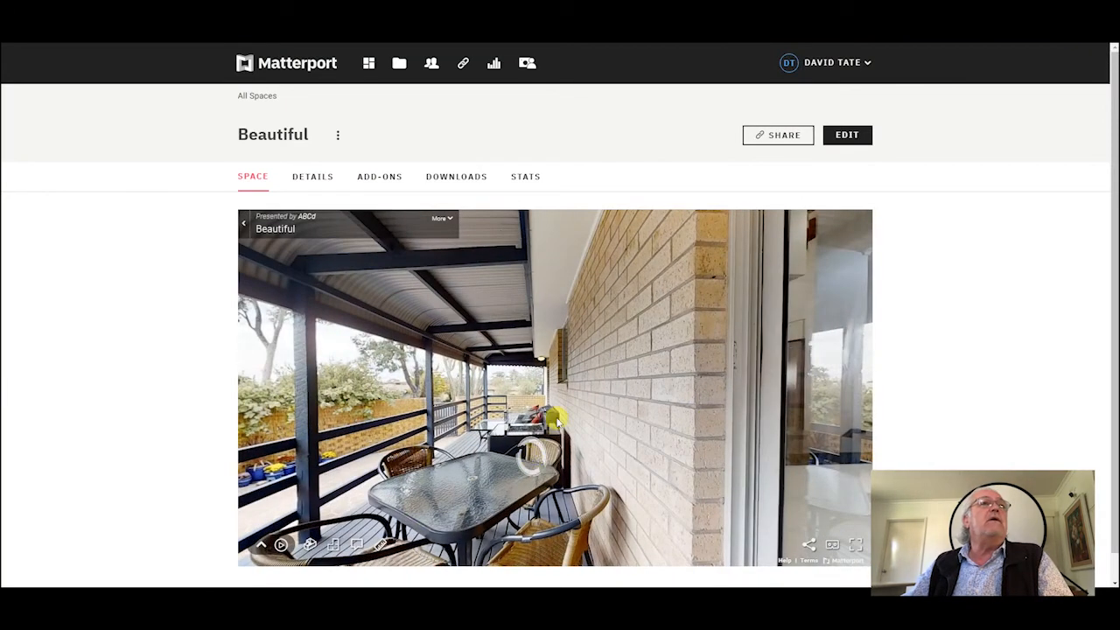
{"action": "left_click_drag", "start_coordinate": [668, 308], "coordinate": [549, 319]}
{"action": "left_click", "coordinate": [571, 390]}
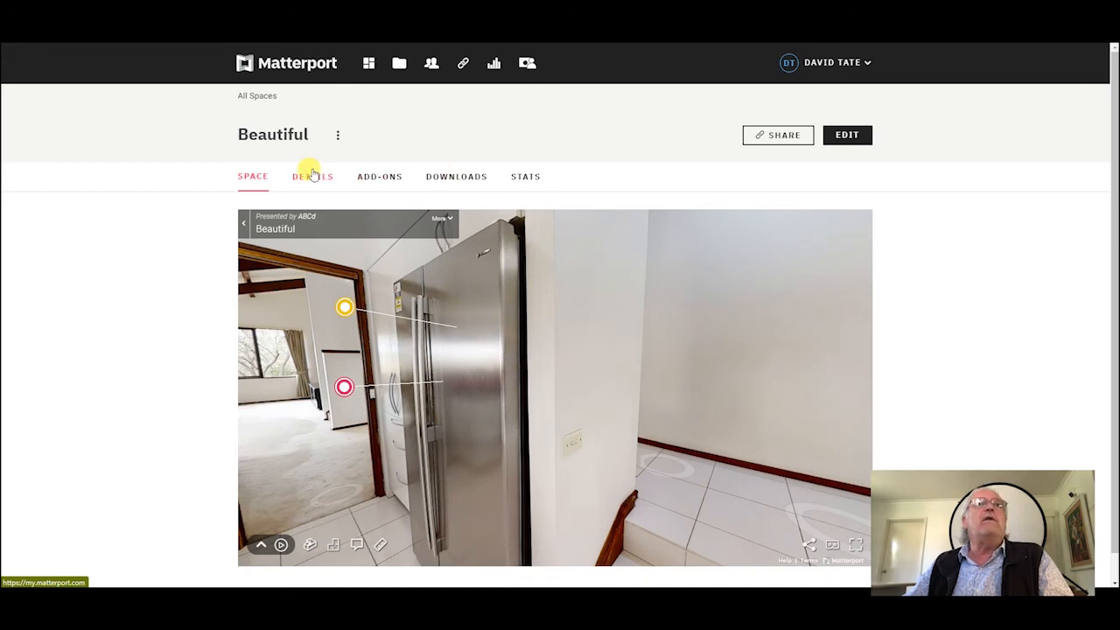
- Open the space's downloads and review the intro videos, 2D photos and 360° panoramas
{"action": "left_click", "coordinate": [456, 181]}
{"action": "scroll", "coordinate": [959, 359], "scroll_direction": "down", "scroll_amount": 3}
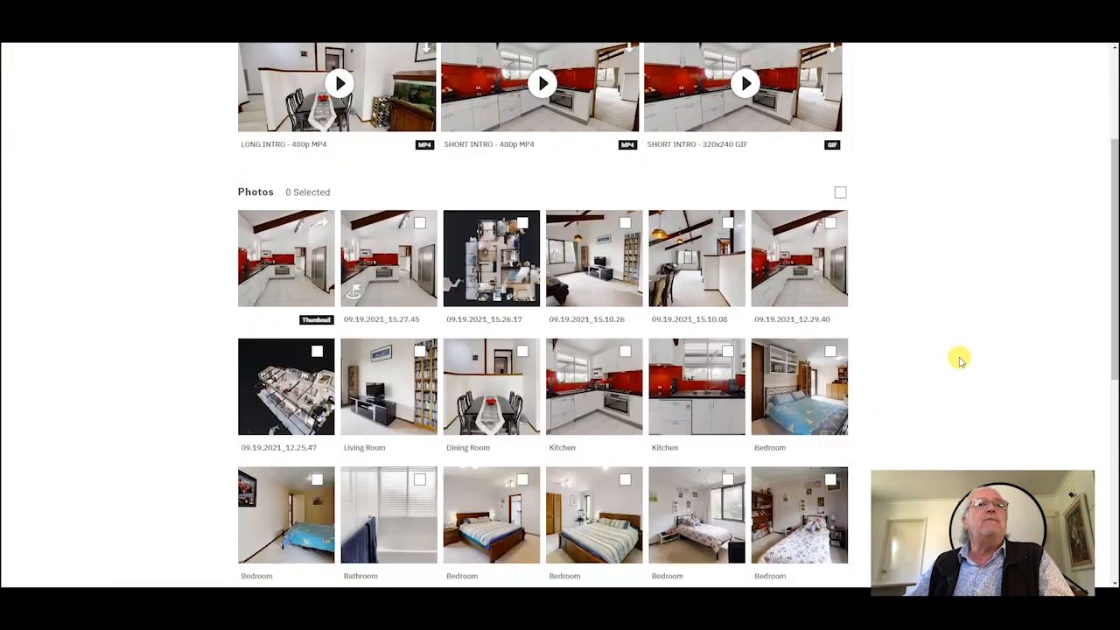
{"action": "scroll", "coordinate": [959, 359], "scroll_direction": "down", "scroll_amount": 5}
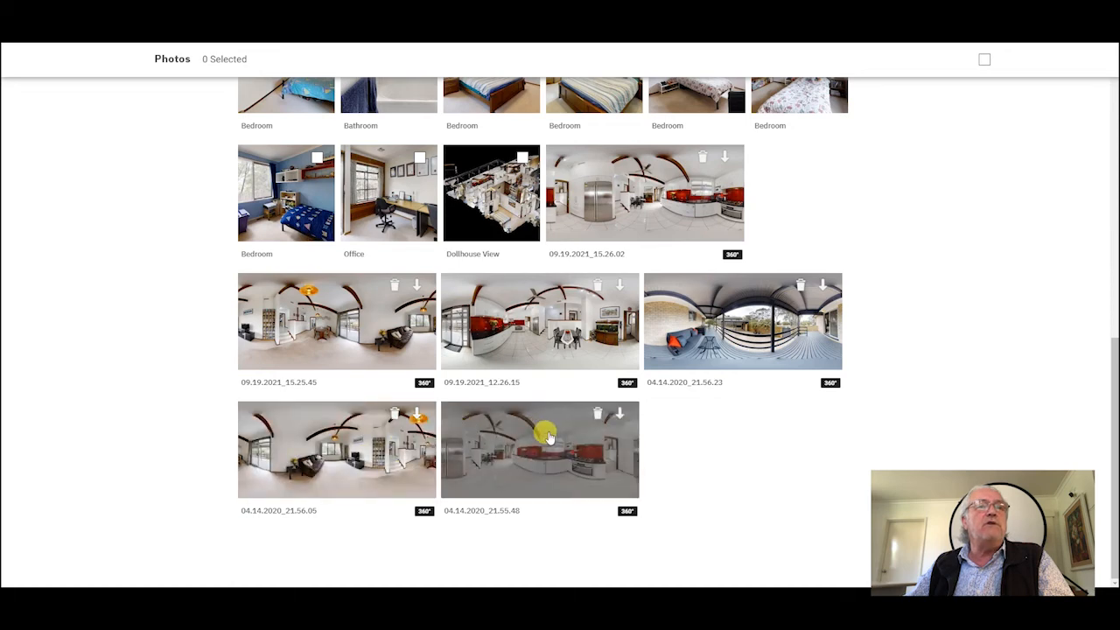
{"action": "scroll", "coordinate": [916, 323], "scroll_direction": "up", "scroll_amount": 1}
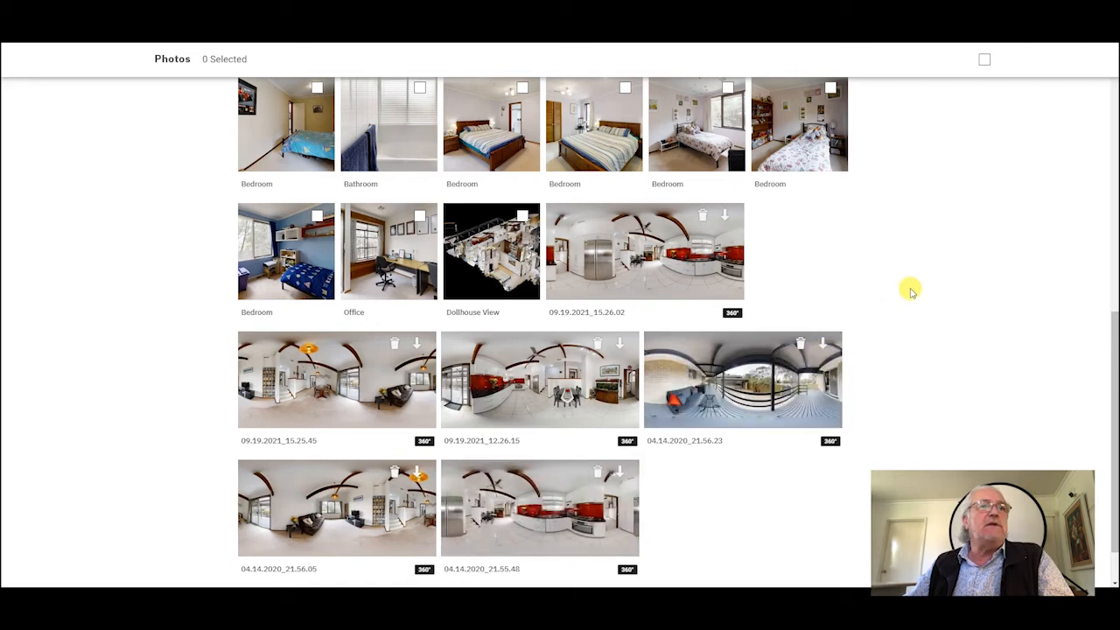
{"action": "scroll", "coordinate": [910, 289], "scroll_direction": "up", "scroll_amount": 4}
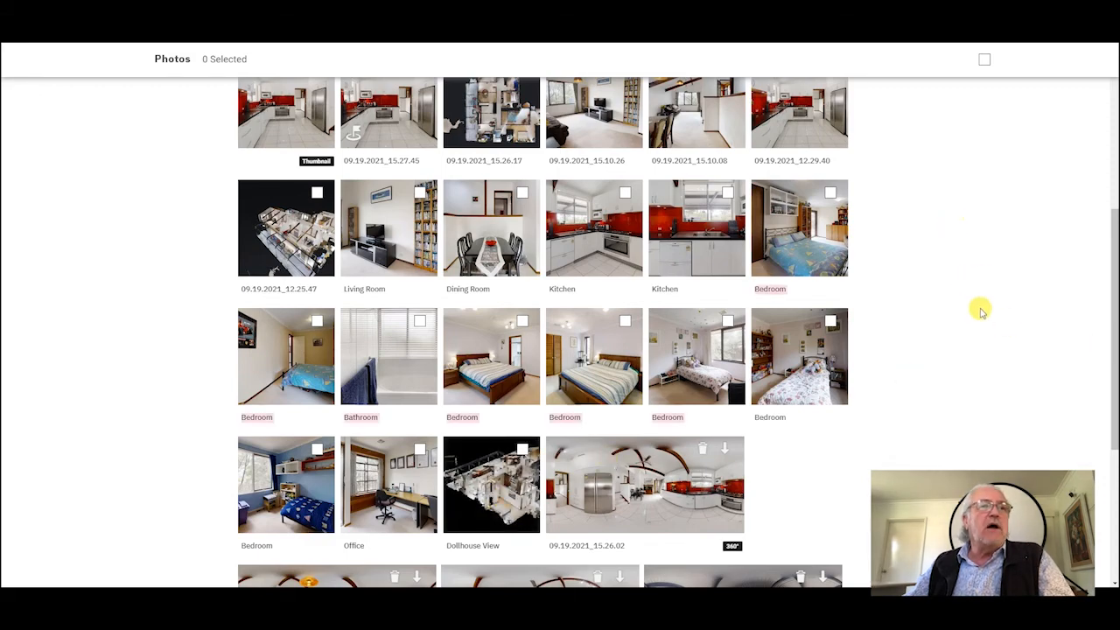
{"action": "scroll", "coordinate": [1002, 292], "scroll_direction": "up", "scroll_amount": 3}
{"action": "scroll", "coordinate": [1002, 292], "scroll_direction": "down", "scroll_amount": 4}
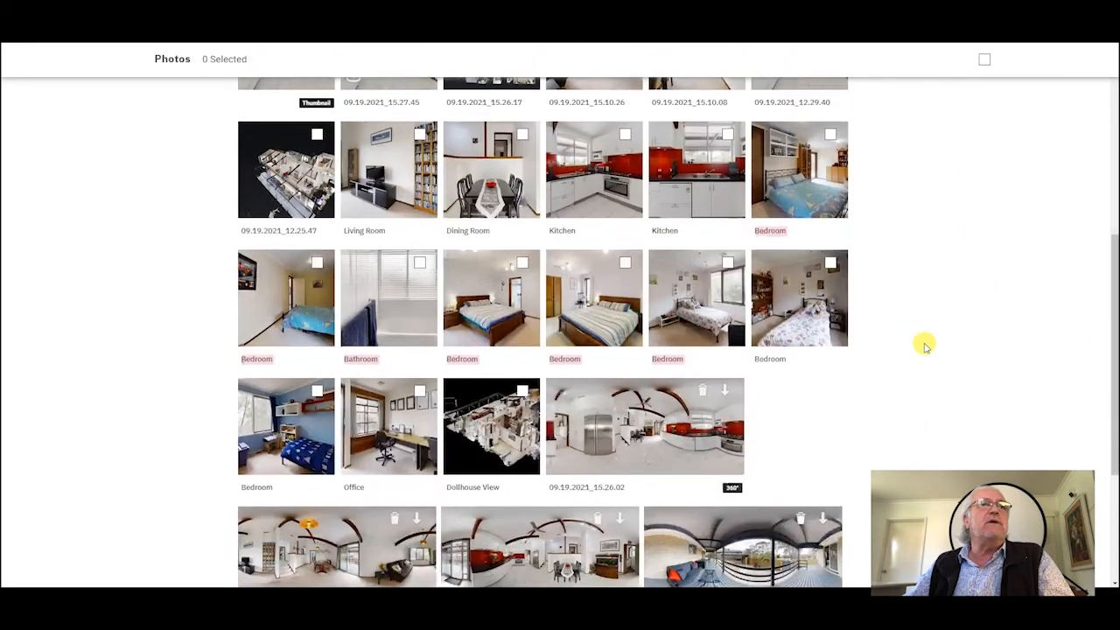
{"action": "scroll", "coordinate": [987, 338], "scroll_direction": "up", "scroll_amount": 4}
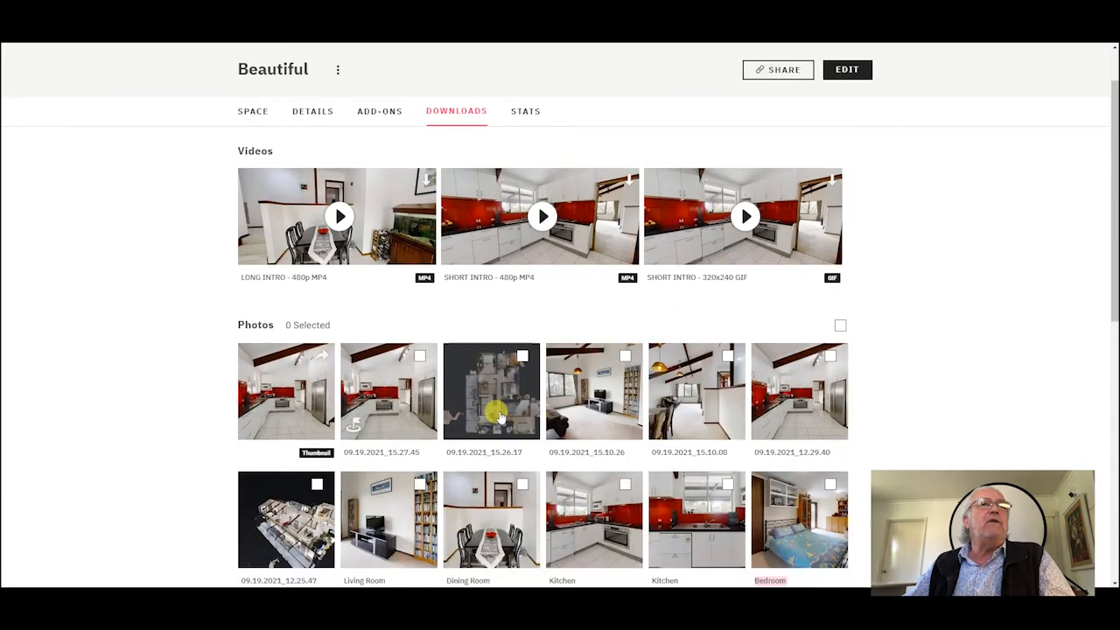
- Select the overhead floor plan photo and the 09.19.2021_12.29.40 kitchen photo, and browse the remaining photos
{"action": "scroll", "coordinate": [1078, 336], "scroll_direction": "down", "scroll_amount": 1}
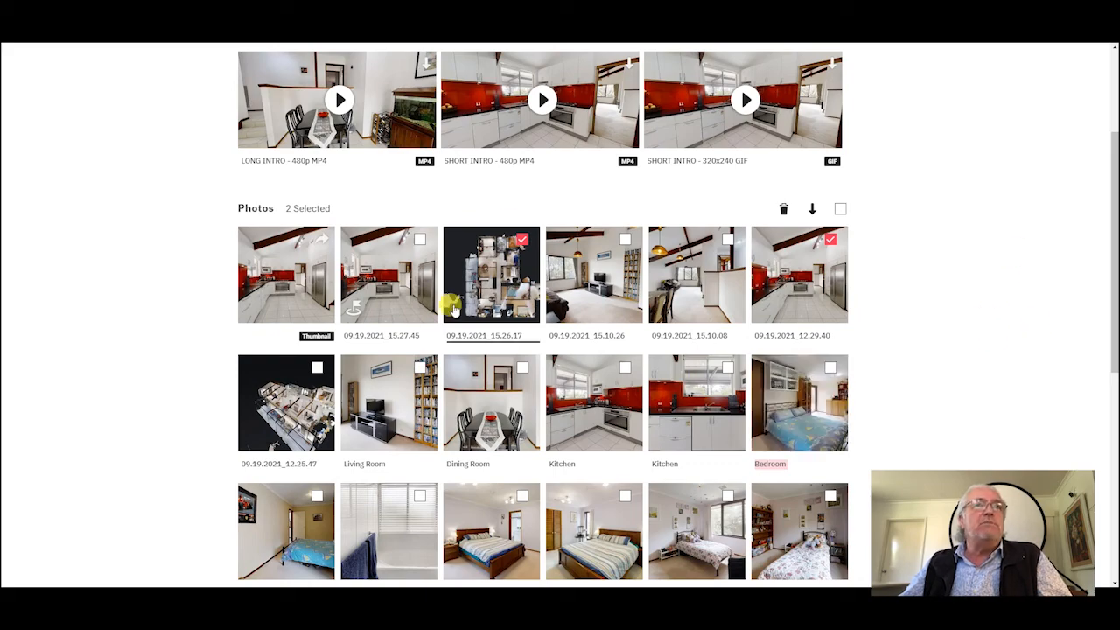
{"action": "scroll", "coordinate": [951, 271], "scroll_direction": "down", "scroll_amount": 1}
{"action": "scroll", "coordinate": [951, 272], "scroll_direction": "down", "scroll_amount": 3}
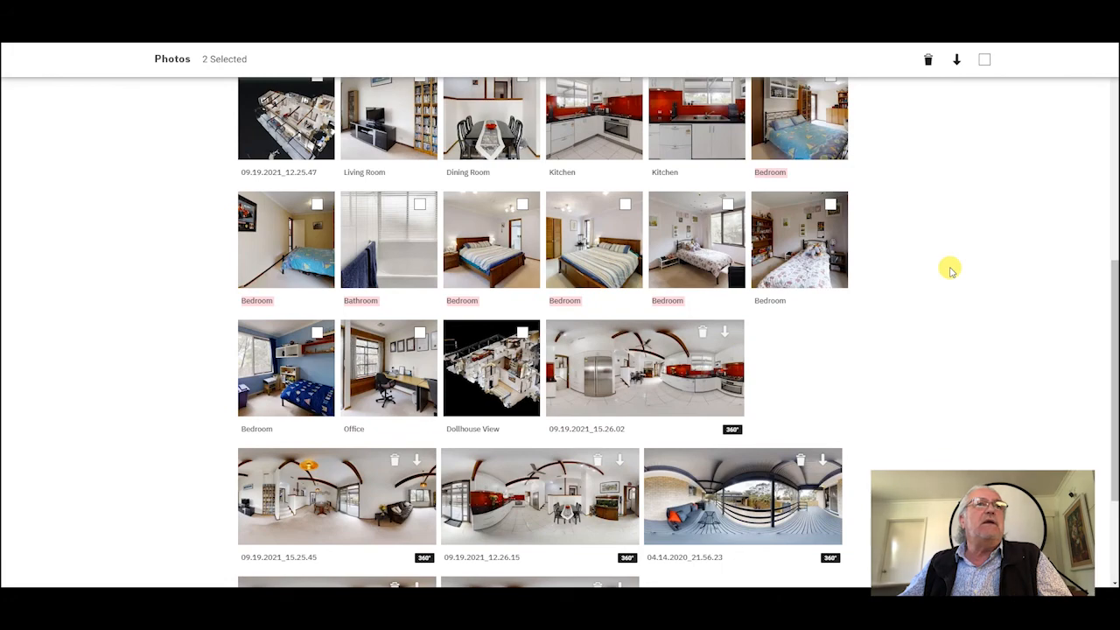
{"action": "scroll", "coordinate": [951, 271], "scroll_direction": "up", "scroll_amount": 6}
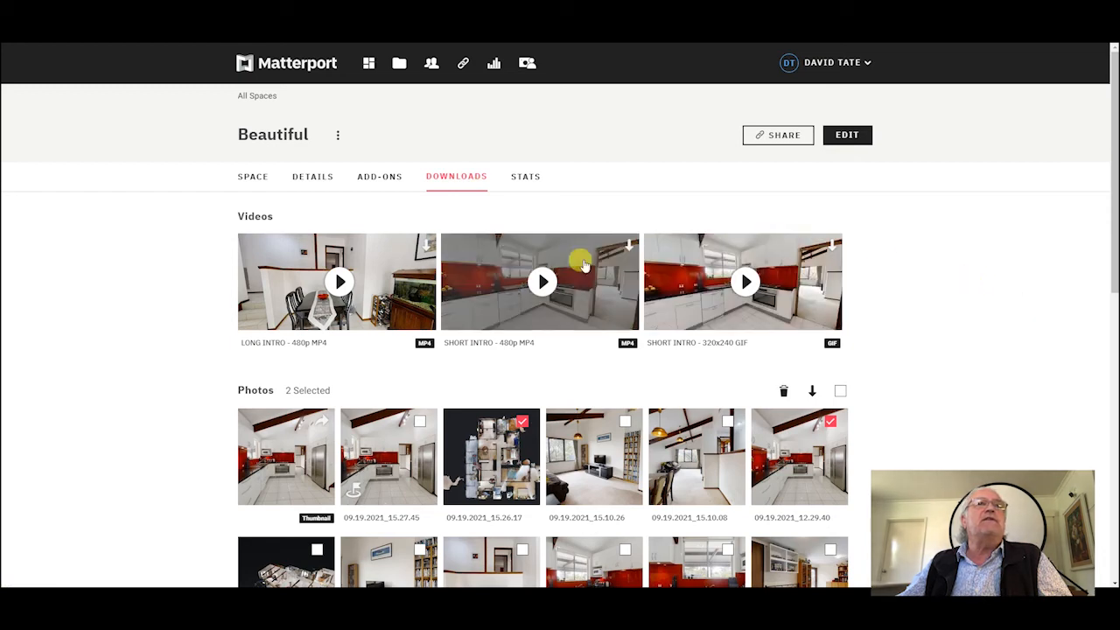
- Open the space's statistics and review its lifetime impressions and visits
{"action": "left_click", "coordinate": [526, 178]}
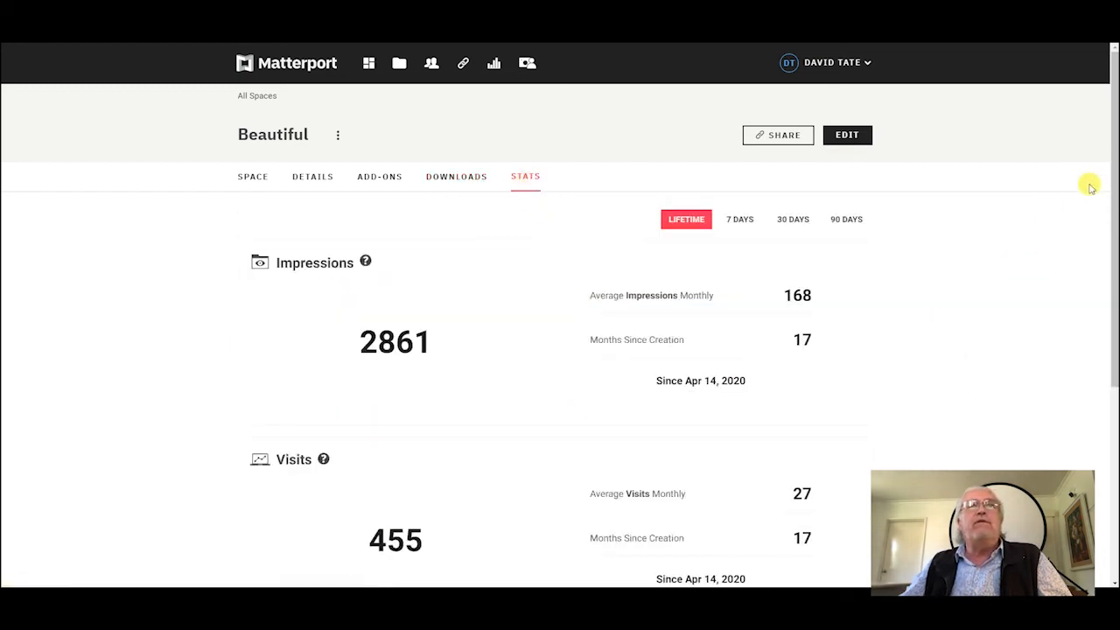
{"action": "left_click_drag", "start_coordinate": [1114, 174], "coordinate": [1112, 201]}
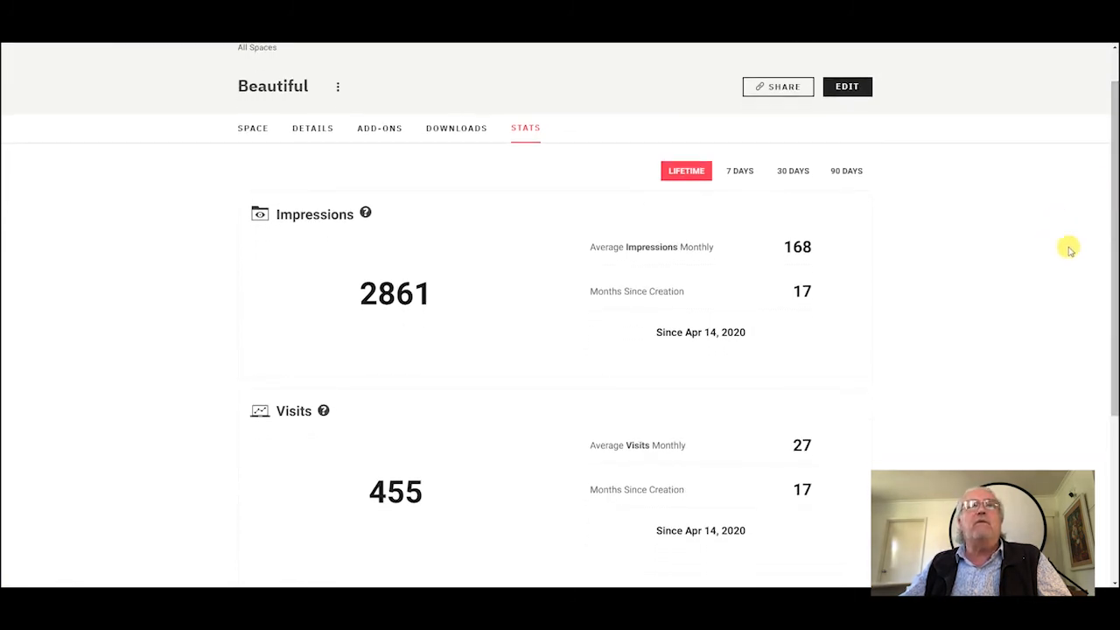
- Review the space's lifetime unique visitors and compare them with its lifetime visits and impressions
{"action": "left_click_drag", "start_coordinate": [1111, 208], "coordinate": [1109, 394]}
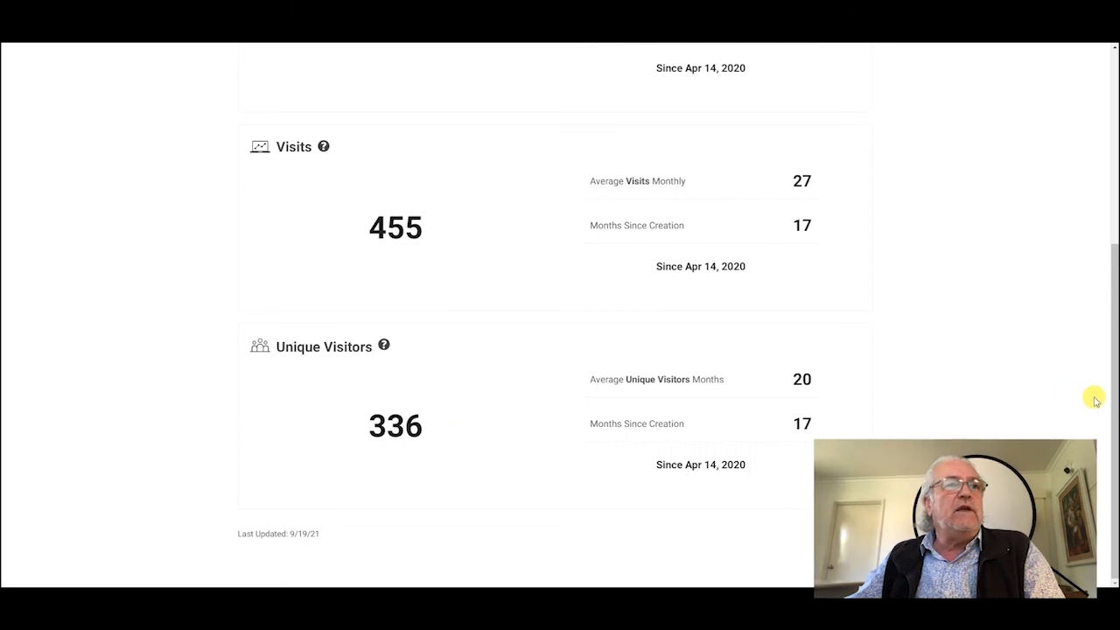
{"action": "left_click_drag", "start_coordinate": [1113, 426], "coordinate": [1113, 353]}
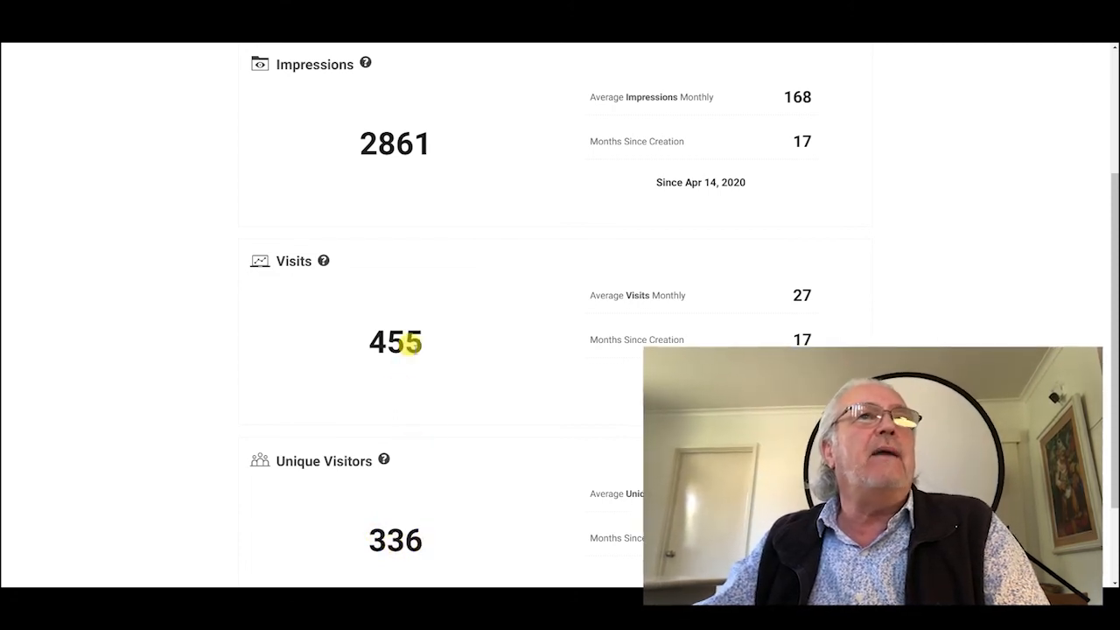
{"action": "scroll", "coordinate": [511, 350], "scroll_direction": "up", "scroll_amount": 1}
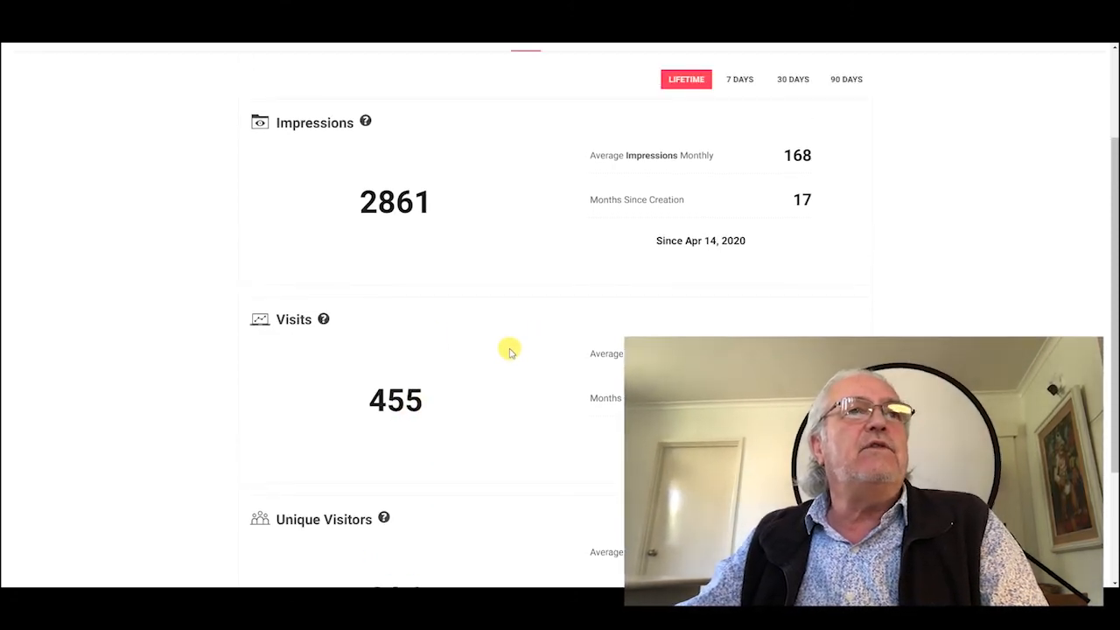
{"action": "scroll", "coordinate": [509, 349], "scroll_direction": "up", "scroll_amount": 2}
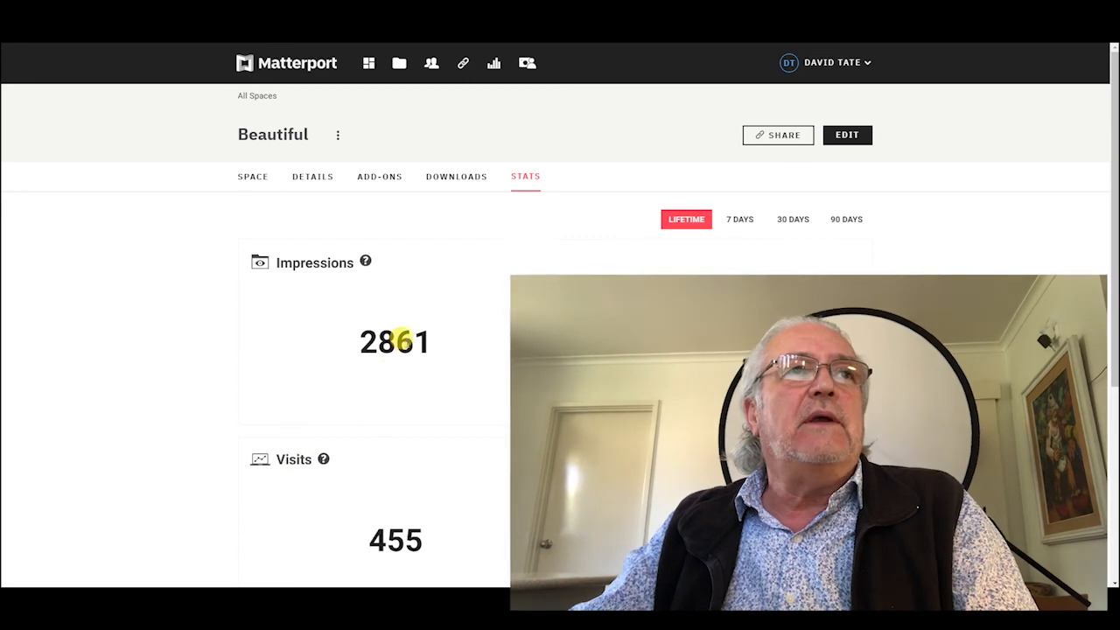
{"action": "scroll", "coordinate": [398, 342], "scroll_direction": "down", "scroll_amount": 1}
{"action": "scroll", "coordinate": [407, 257], "scroll_direction": "down", "scroll_amount": 1}
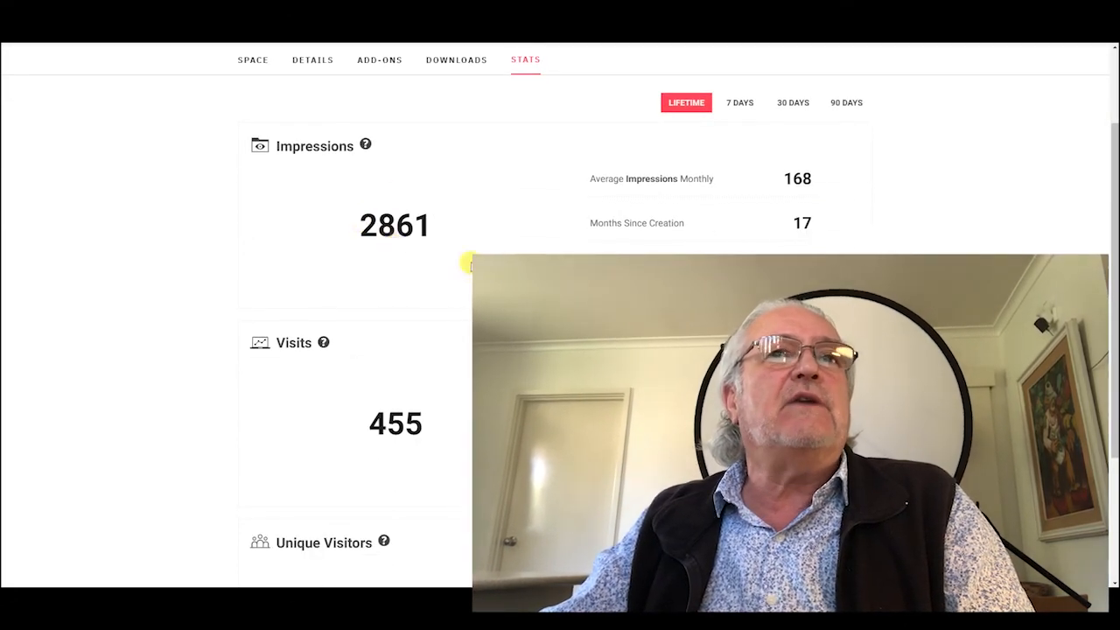
{"action": "scroll", "coordinate": [463, 260], "scroll_direction": "up", "scroll_amount": 1}
{"action": "scroll", "coordinate": [398, 341], "scroll_direction": "up", "scroll_amount": 1}
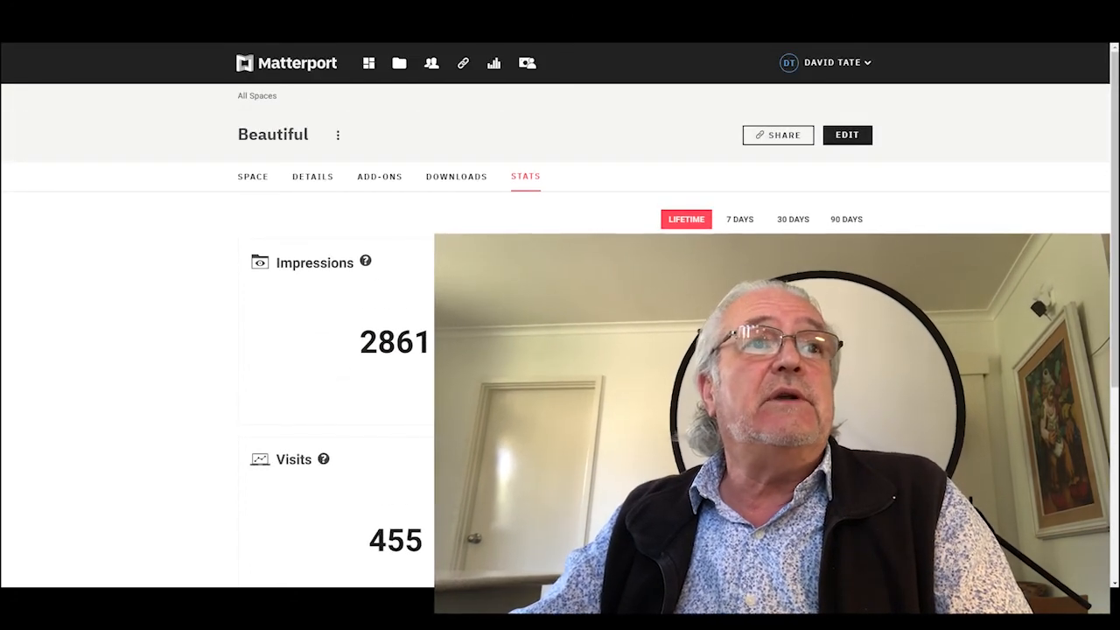
{"action": "scroll", "coordinate": [398, 341], "scroll_direction": "down", "scroll_amount": 3}
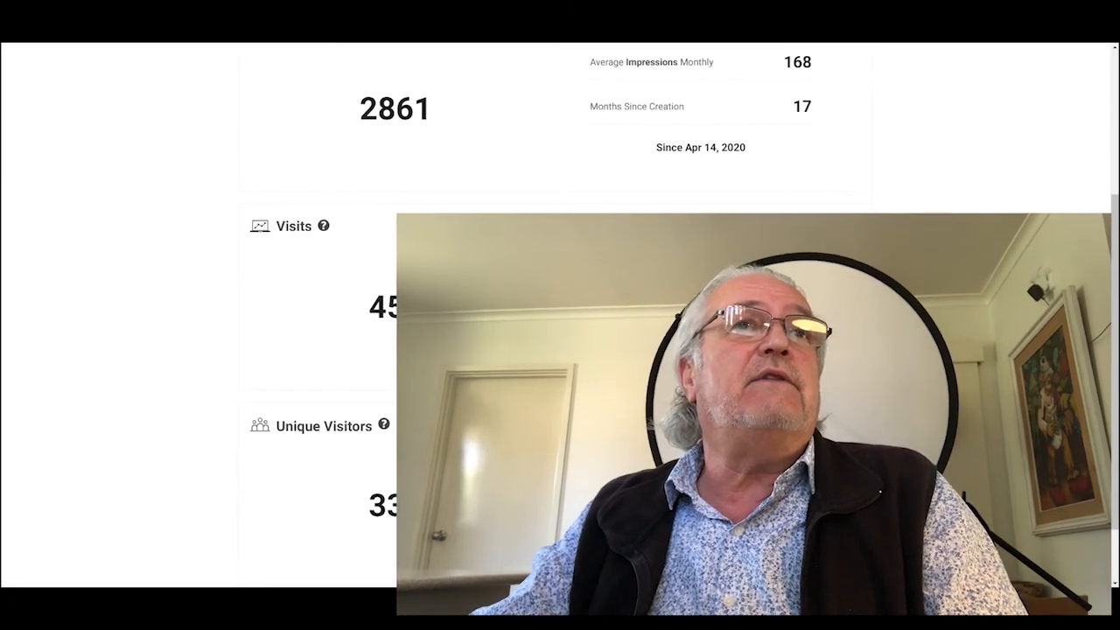
{"action": "scroll", "coordinate": [398, 341], "scroll_direction": "up", "scroll_amount": 3}
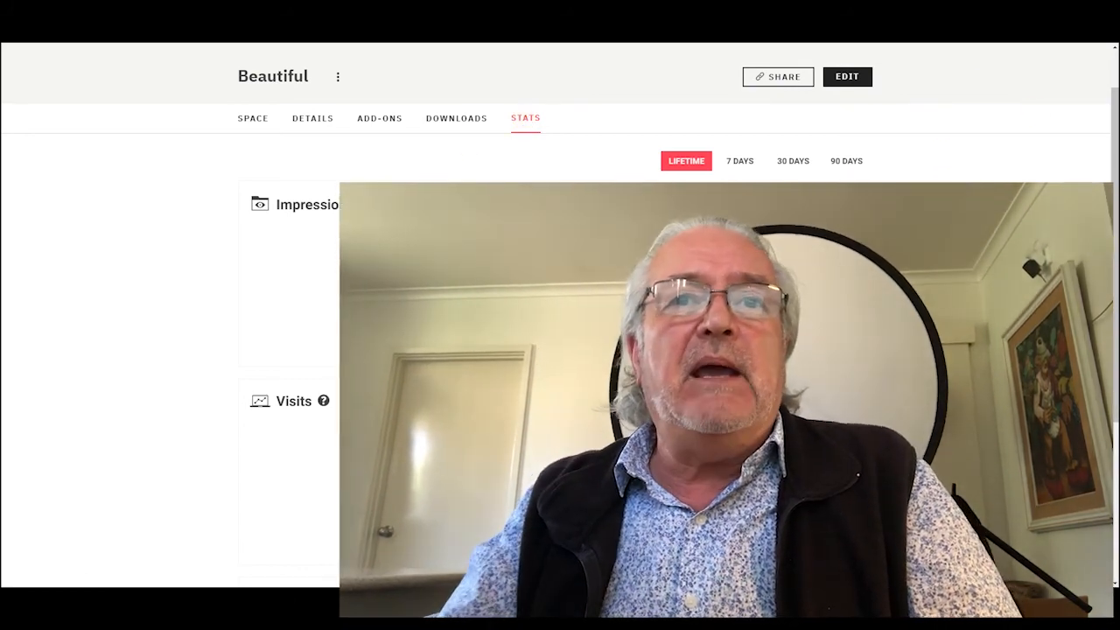
{"action": "scroll", "coordinate": [1116, 188], "scroll_direction": "up", "scroll_amount": 1}
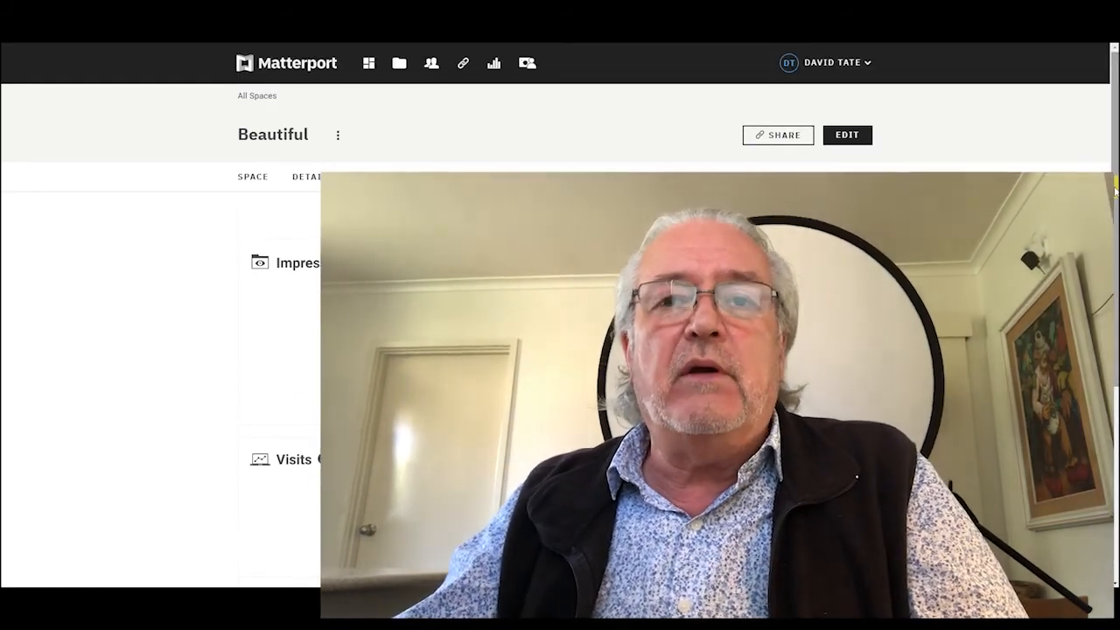